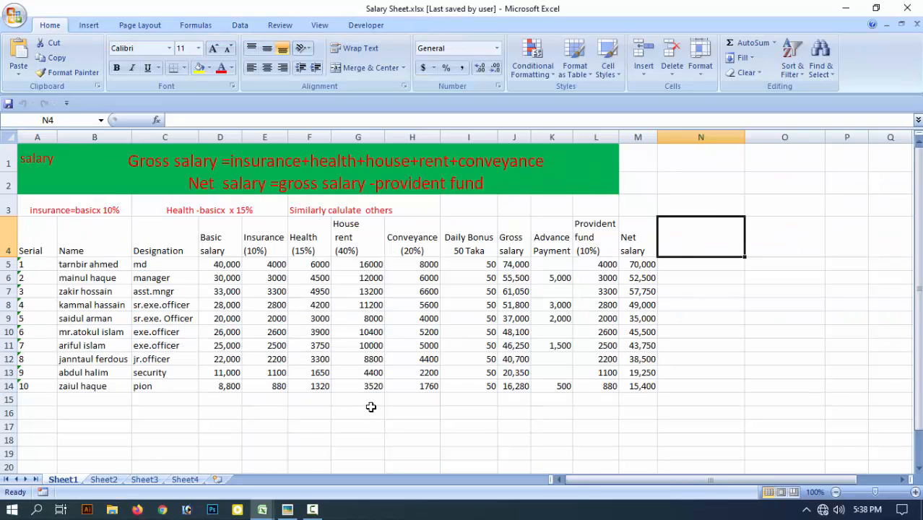
{"action": "left_click", "coordinate": [645, 205]}
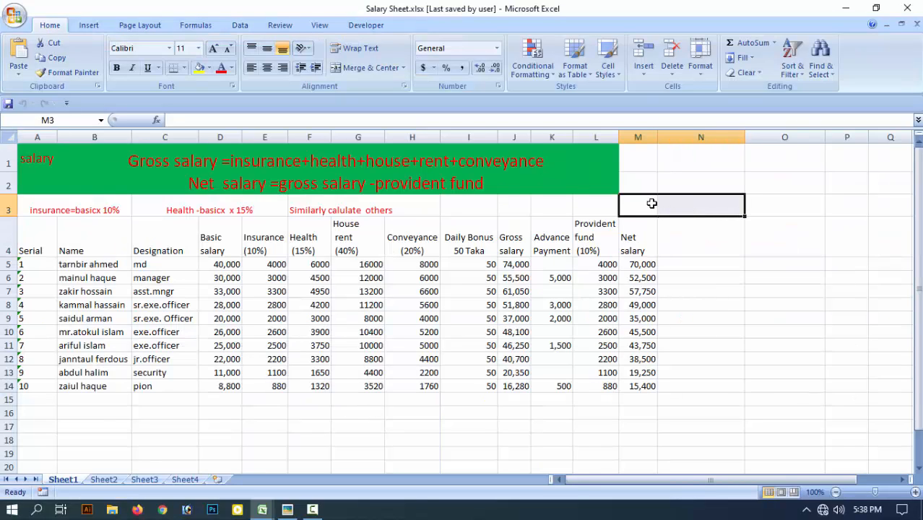
{"action": "left_click", "coordinate": [647, 180]}
{"action": "left_click_drag", "start_coordinate": [640, 159], "coordinate": [677, 152]}
{"action": "left_click", "coordinate": [696, 186]}
{"action": "left_click", "coordinate": [683, 156]}
{"action": "left_click", "coordinate": [647, 183]}
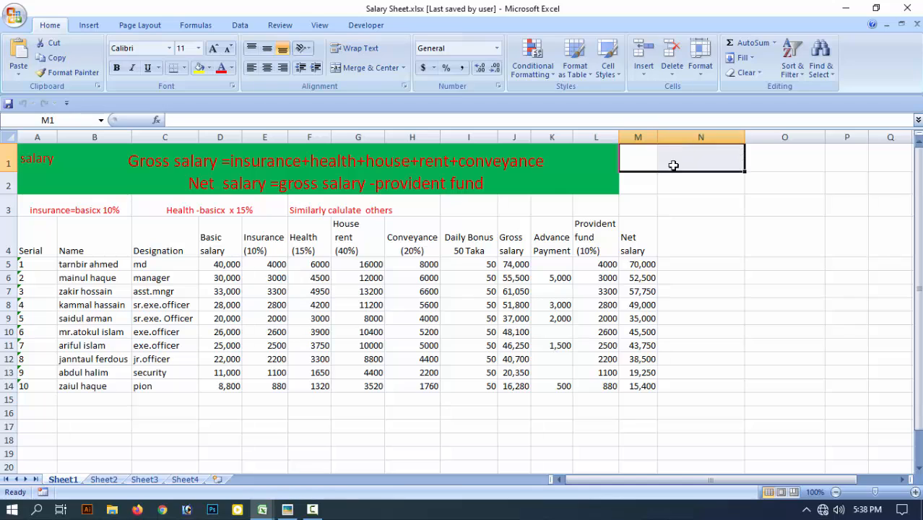
{"action": "left_click_drag", "start_coordinate": [650, 181], "coordinate": [665, 190]}
{"action": "left_click", "coordinate": [649, 206]}
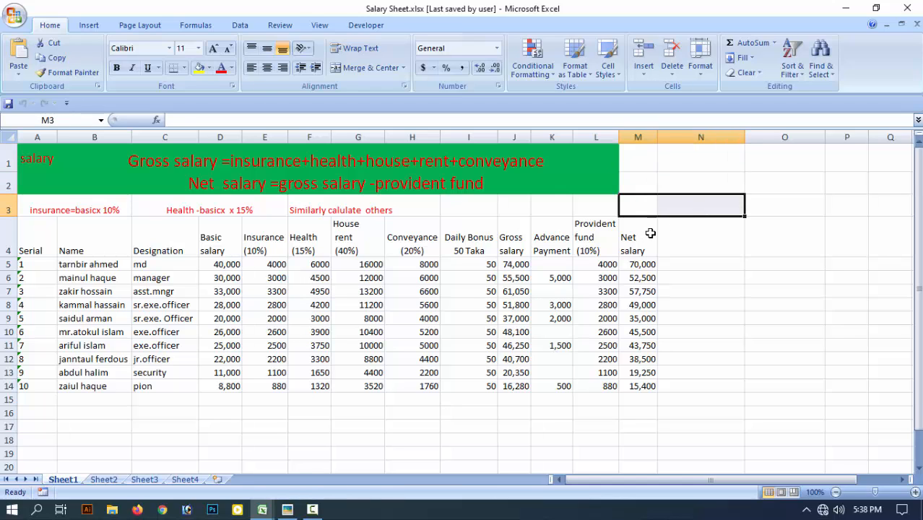
{"action": "left_click", "coordinate": [650, 234]}
- Examine the net salary entries and their formulas for the employees in rows 5 to 14
{"action": "left_click", "coordinate": [645, 265]}
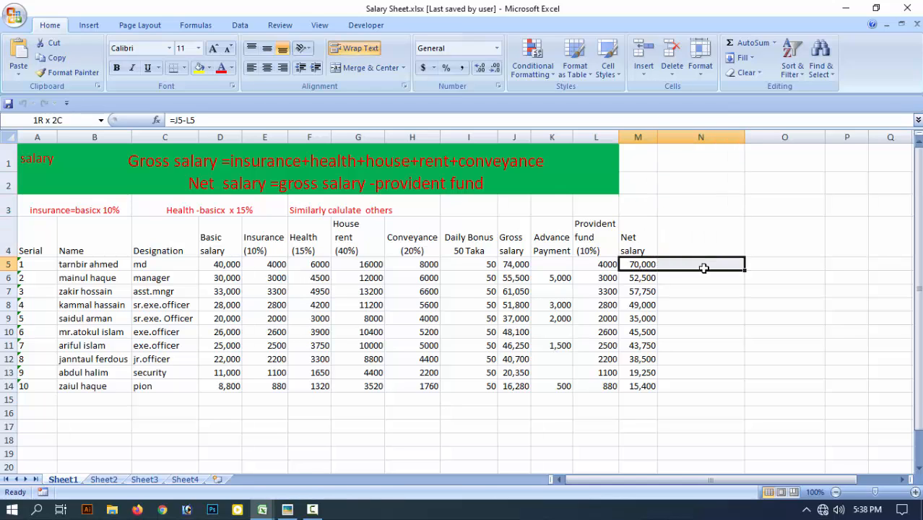
{"action": "left_click", "coordinate": [652, 277]}
{"action": "left_click_drag", "start_coordinate": [645, 291], "coordinate": [697, 293]}
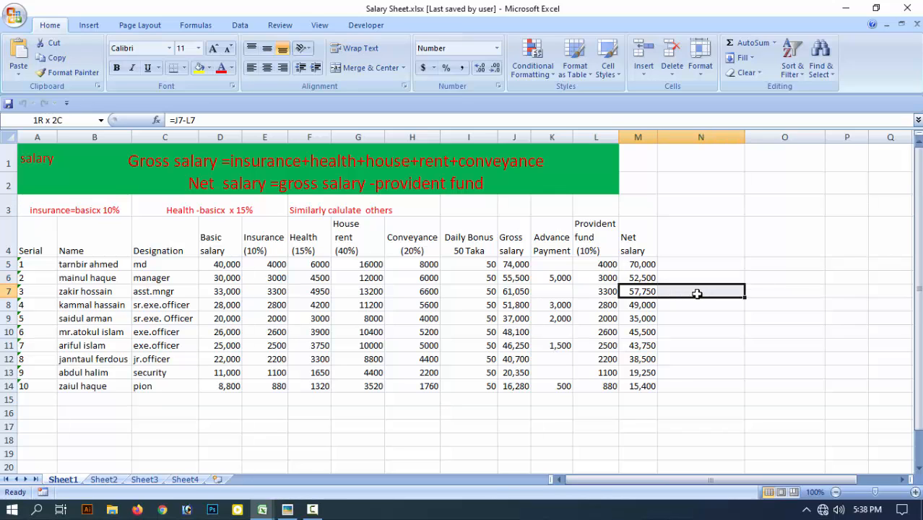
{"action": "left_click_drag", "start_coordinate": [641, 307], "coordinate": [696, 309]}
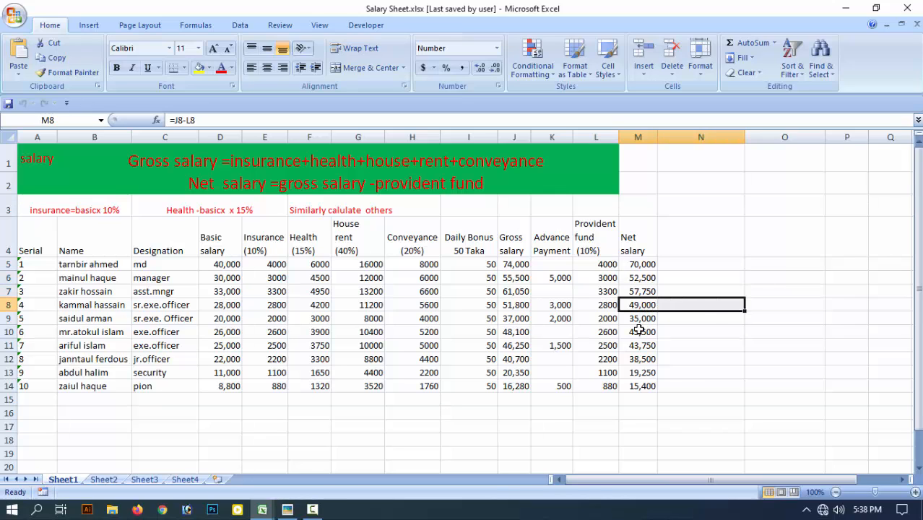
{"action": "left_click_drag", "start_coordinate": [638, 319], "coordinate": [711, 333]}
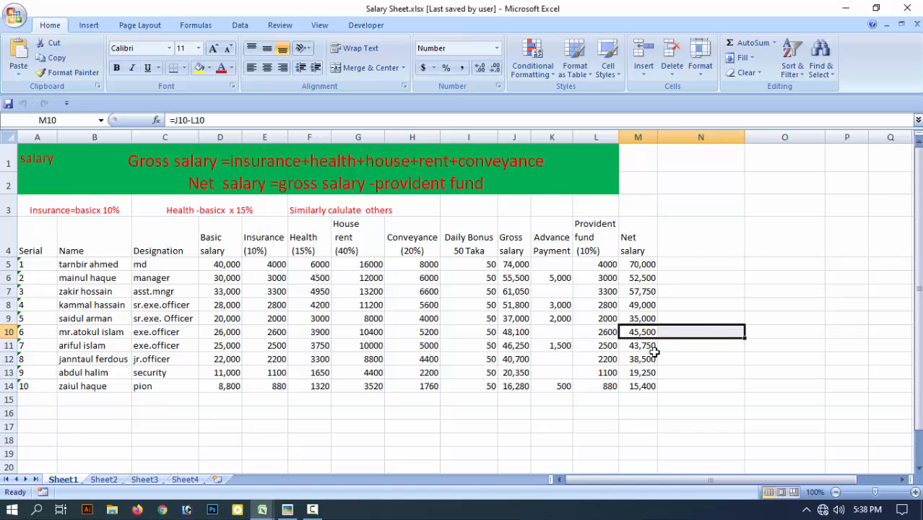
{"action": "left_click_drag", "start_coordinate": [653, 349], "coordinate": [689, 359]}
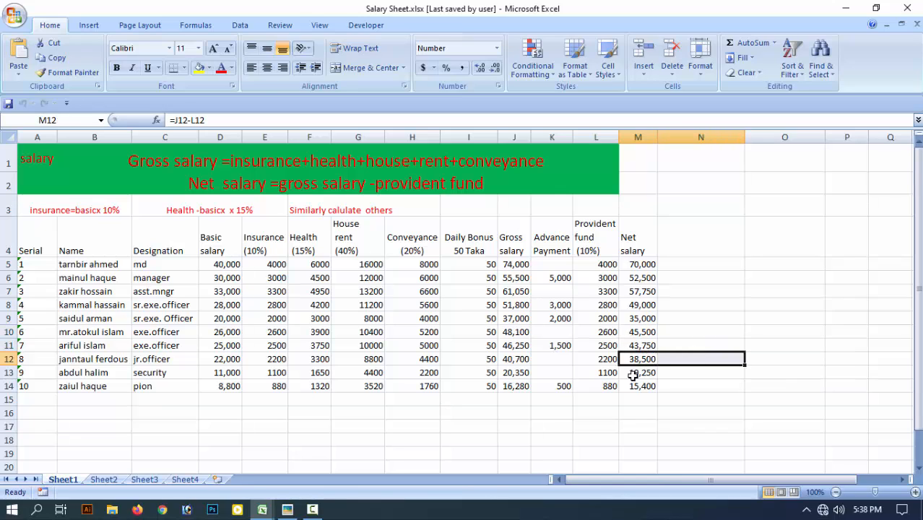
{"action": "left_click_drag", "start_coordinate": [632, 374], "coordinate": [714, 381]}
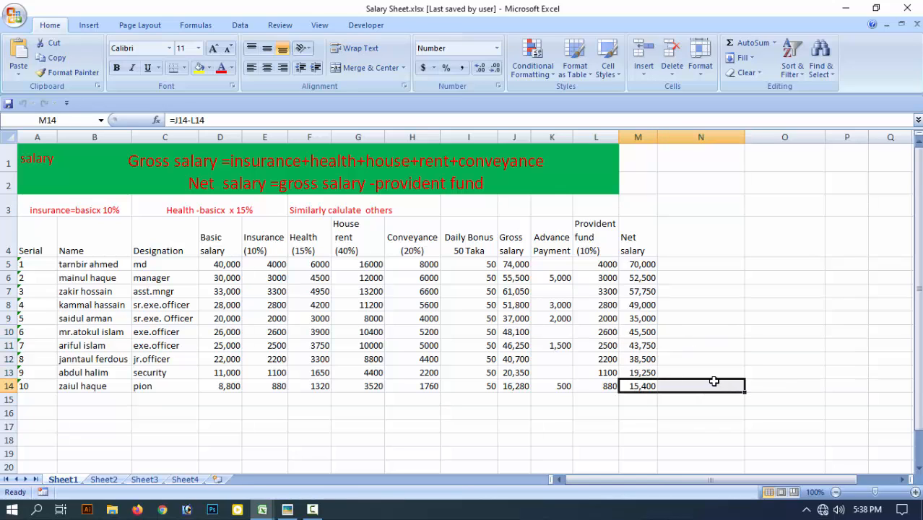
{"action": "left_click", "coordinate": [640, 265]}
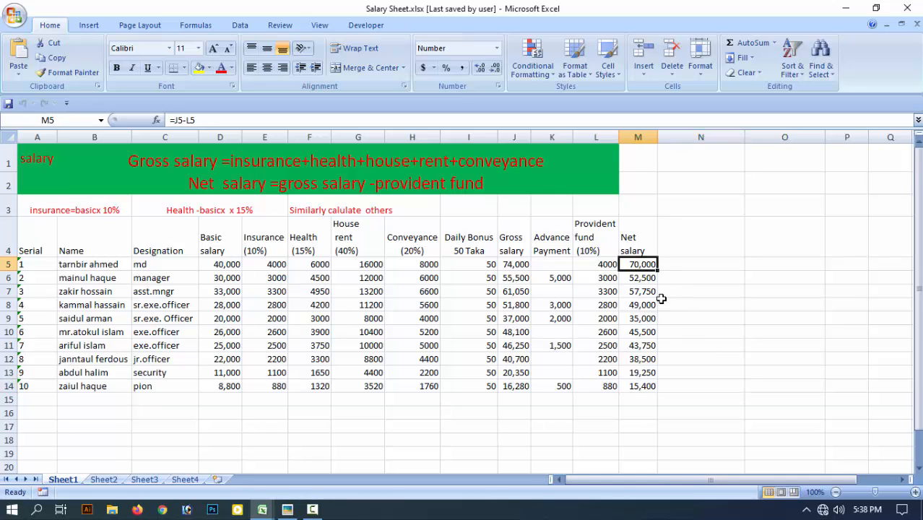
{"action": "left_click_drag", "start_coordinate": [661, 299], "coordinate": [579, 387]}
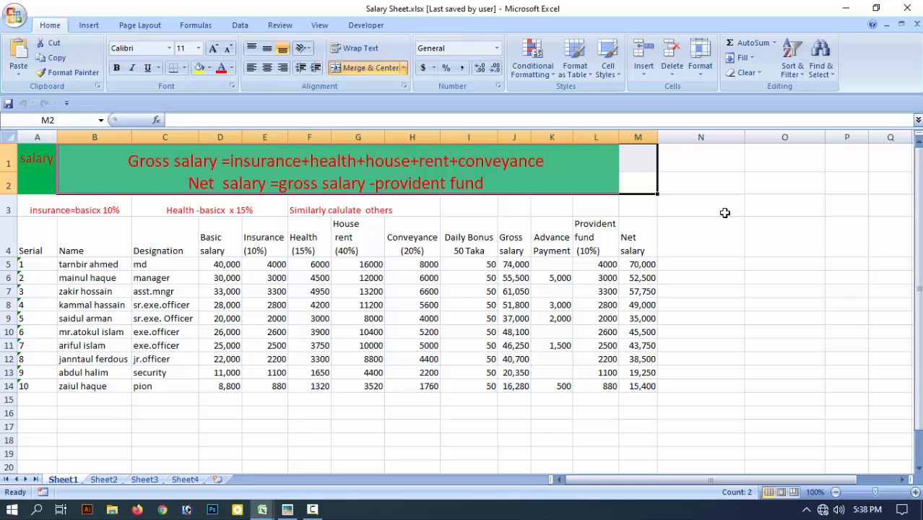
{"action": "left_click", "coordinate": [683, 158]}
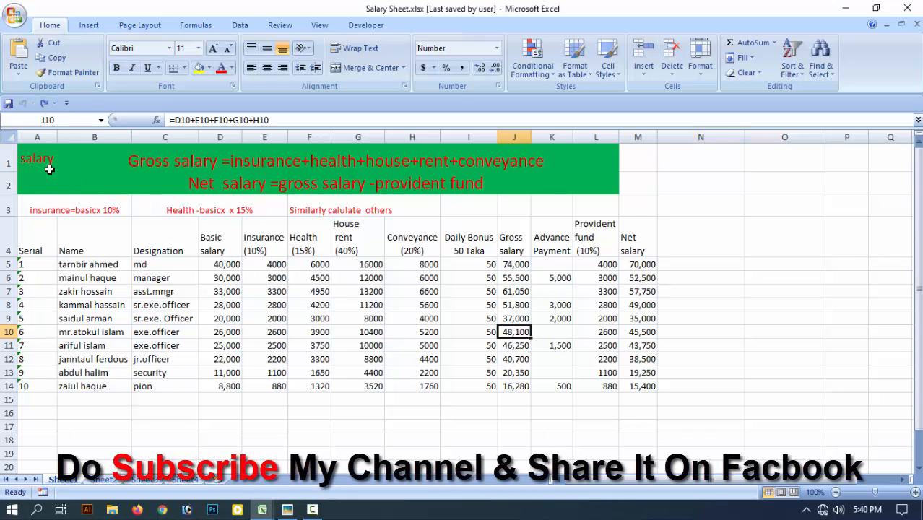
- Look over the whole salary table in rows 1 to 14, including the designations, basic salaries, insurance and health amounts
{"action": "left_click_drag", "start_coordinate": [35, 153], "coordinate": [648, 387]}
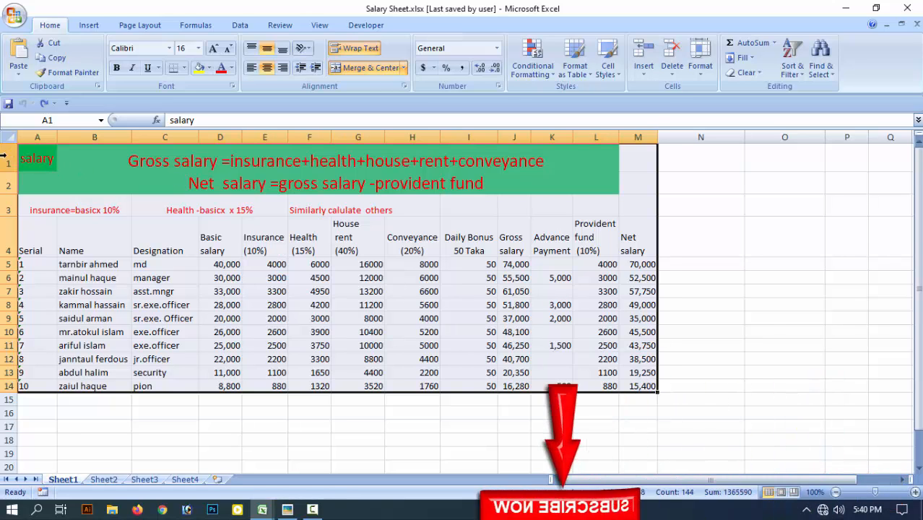
{"action": "left_click_drag", "start_coordinate": [4, 158], "coordinate": [36, 365]}
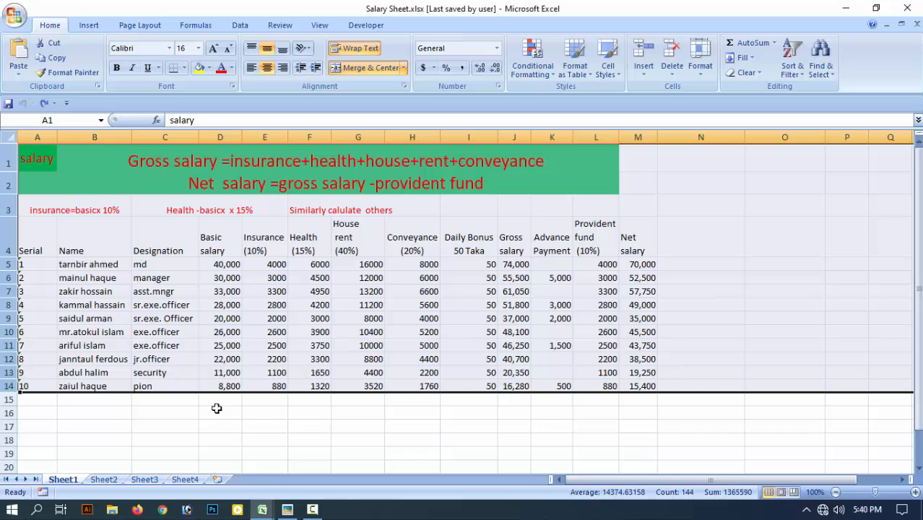
{"action": "left_click_drag", "start_coordinate": [166, 277], "coordinate": [224, 304]}
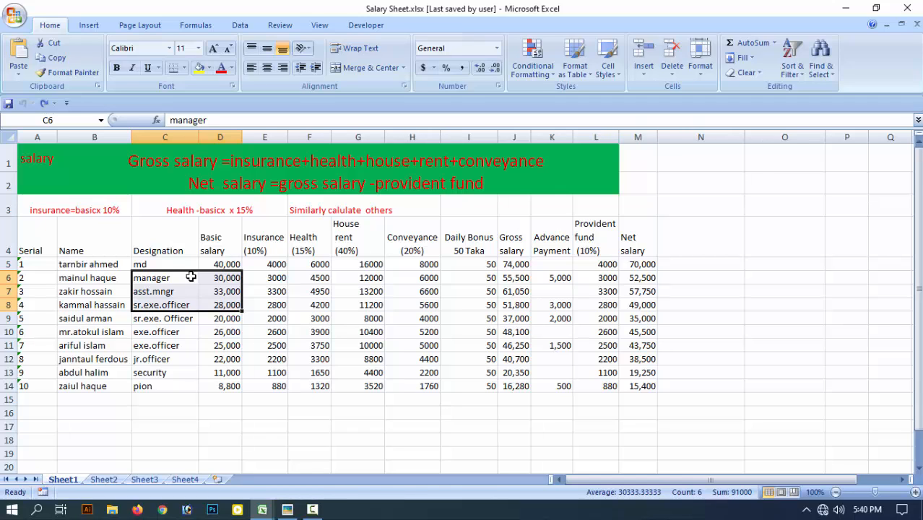
{"action": "left_click", "coordinate": [276, 265]}
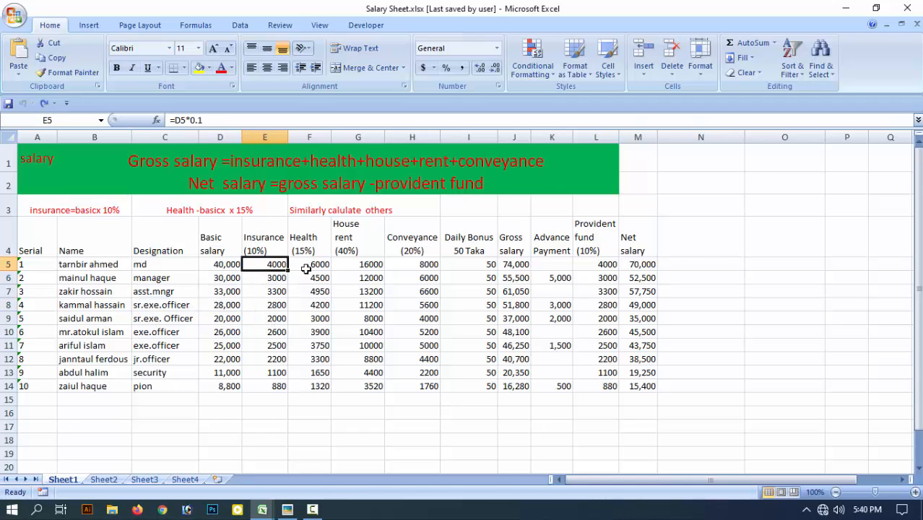
{"action": "left_click_drag", "start_coordinate": [306, 268], "coordinate": [324, 318]}
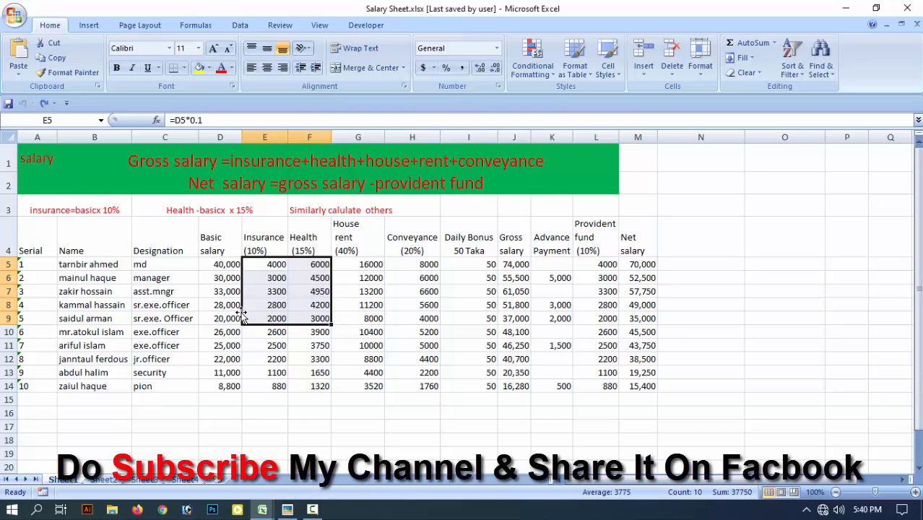
{"action": "left_click", "coordinate": [225, 226]}
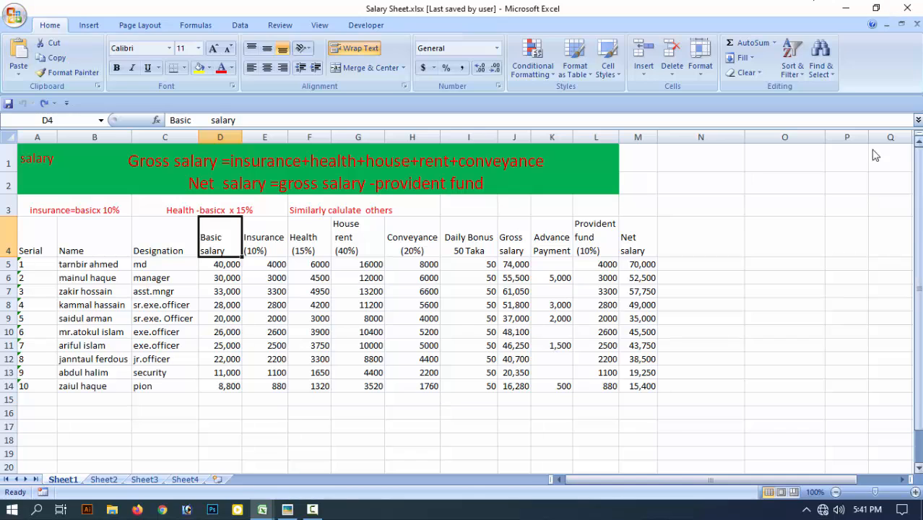
- Review the gross and net salary definitions in the green heading and the calculation notes in row 3
{"action": "left_click", "coordinate": [133, 176]}
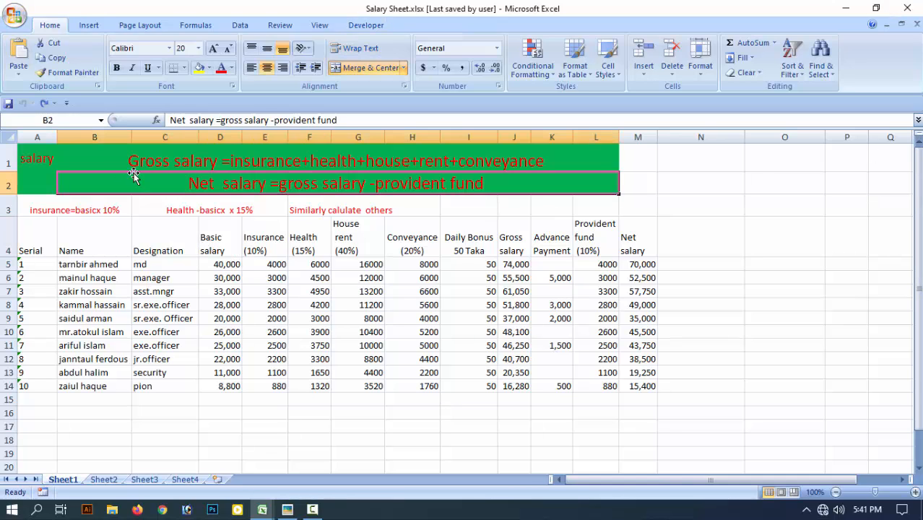
{"action": "left_click_drag", "start_coordinate": [35, 157], "coordinate": [623, 189]}
{"action": "left_click", "coordinate": [615, 189]}
{"action": "left_click_drag", "start_coordinate": [128, 151], "coordinate": [610, 192]}
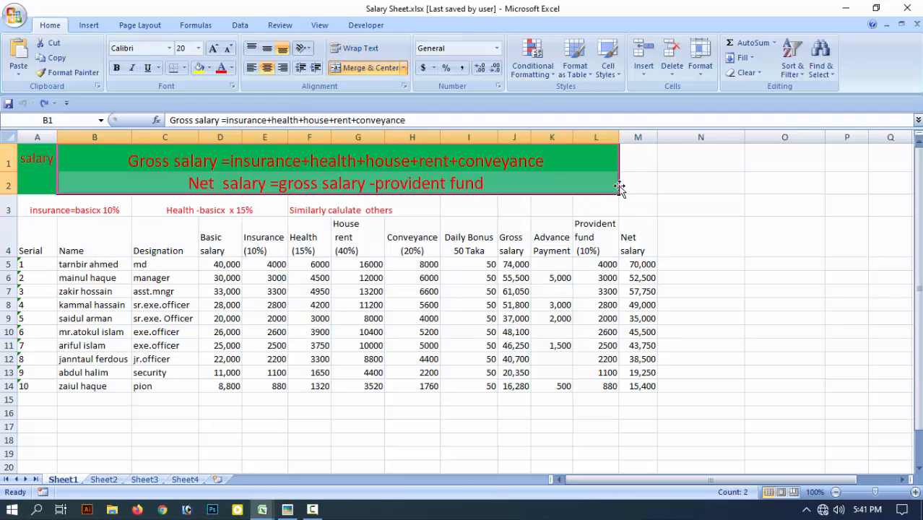
{"action": "left_click", "coordinate": [6, 210]}
{"action": "left_click_drag", "start_coordinate": [81, 214], "coordinate": [586, 207]}
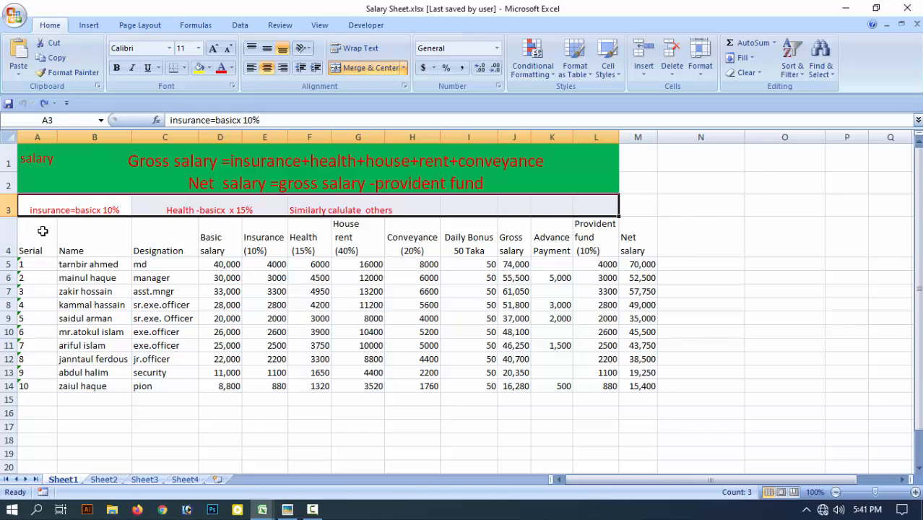
- Review the Serial and Name columns of the salary sheet, from their headings through the employee entries
{"action": "left_click_drag", "start_coordinate": [43, 231], "coordinate": [30, 387]}
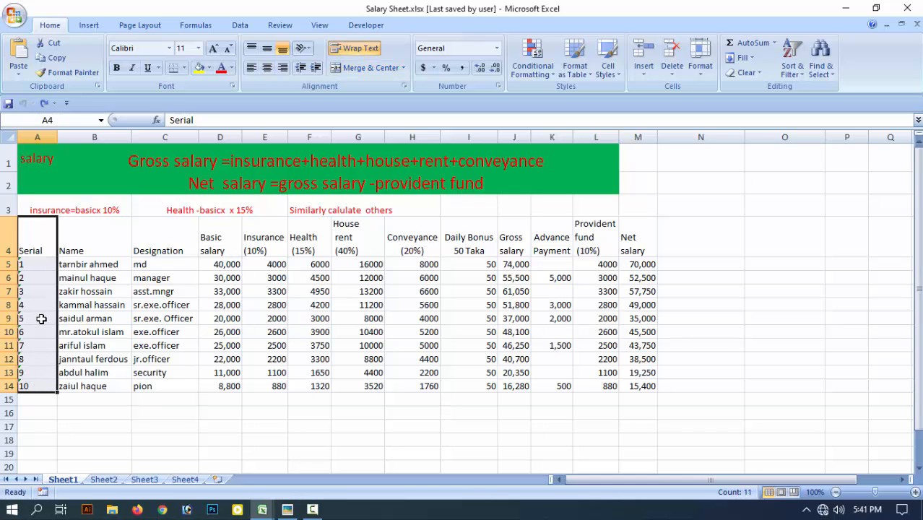
{"action": "left_click", "coordinate": [39, 267]}
{"action": "left_click_drag", "start_coordinate": [39, 267], "coordinate": [19, 467]}
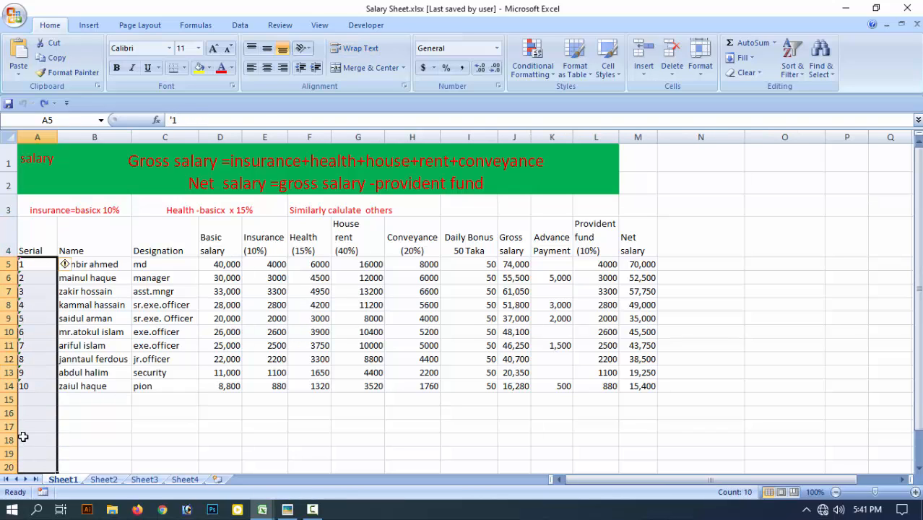
{"action": "left_click", "coordinate": [91, 242]}
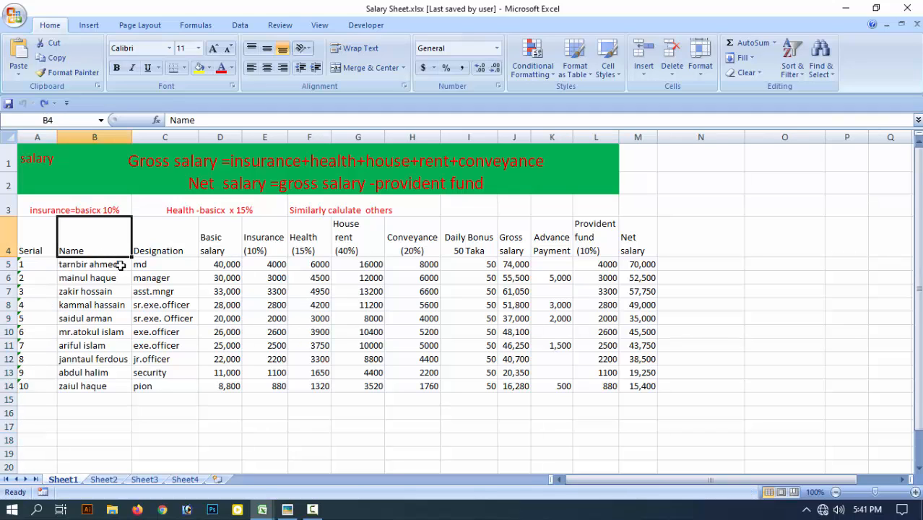
{"action": "left_click_drag", "start_coordinate": [124, 269], "coordinate": [123, 488]}
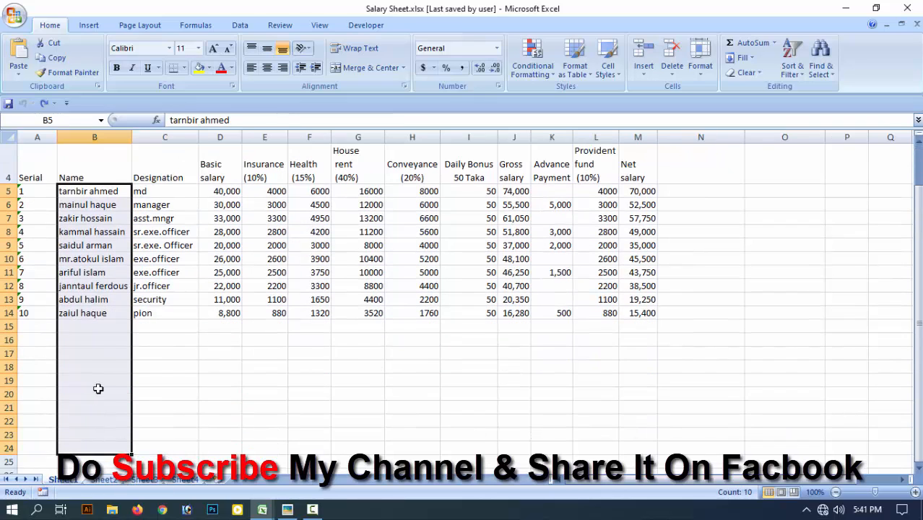
{"action": "scroll", "coordinate": [94, 390], "scroll_direction": "up", "scroll_amount": 1}
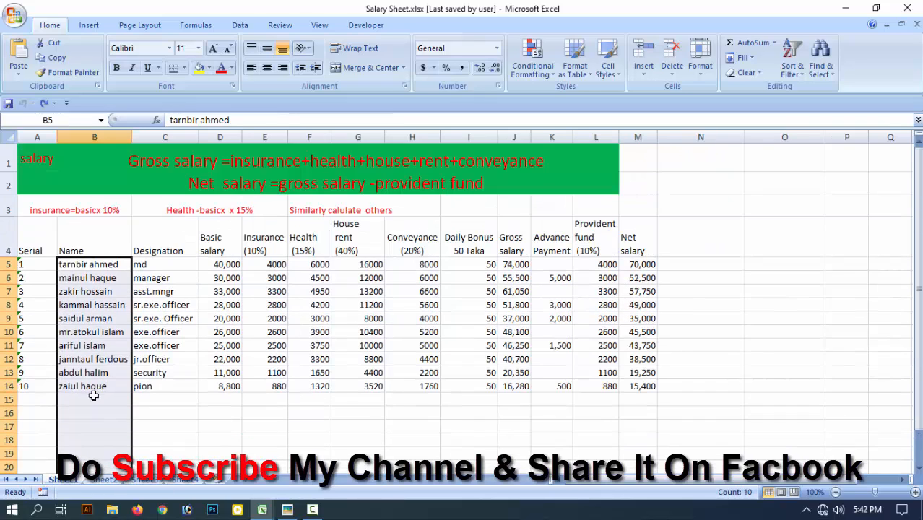
- Review the Designation column from its heading through every job title, from md to pion
{"action": "left_click", "coordinate": [158, 260]}
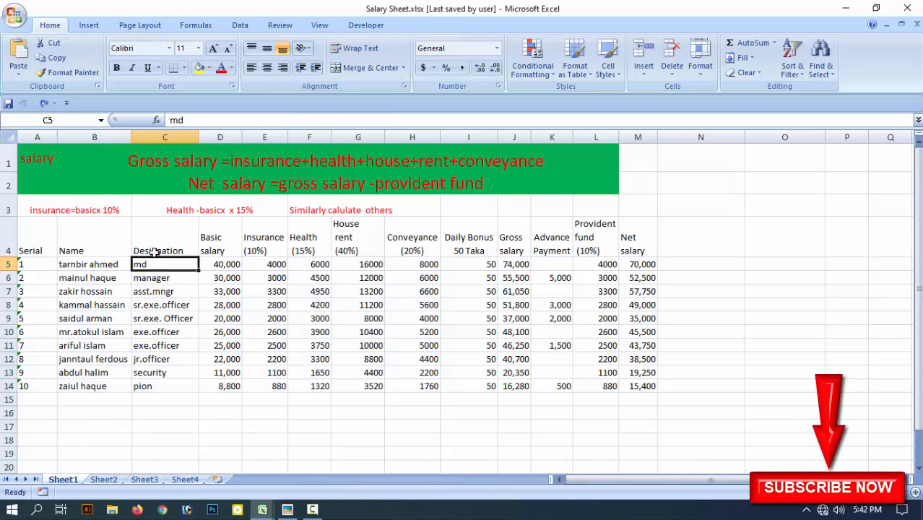
{"action": "left_click", "coordinate": [154, 249]}
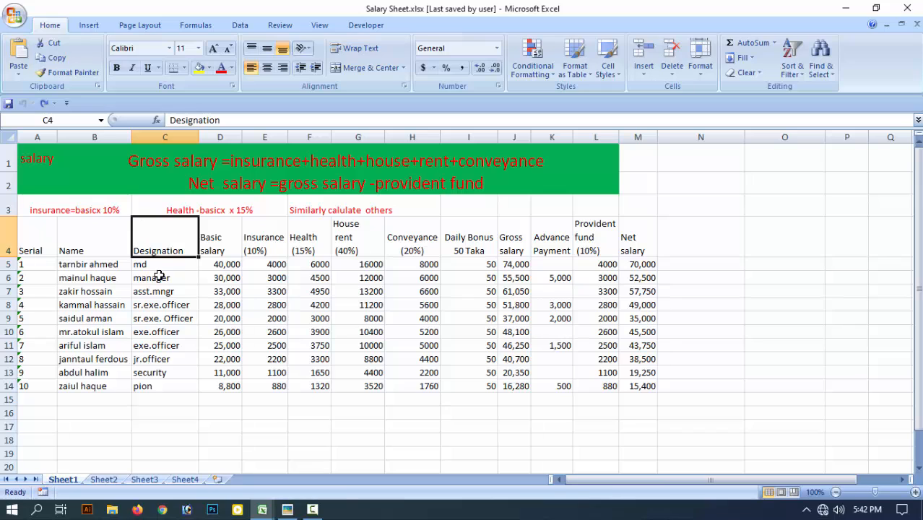
{"action": "left_click", "coordinate": [158, 267]}
{"action": "left_click", "coordinate": [171, 281]}
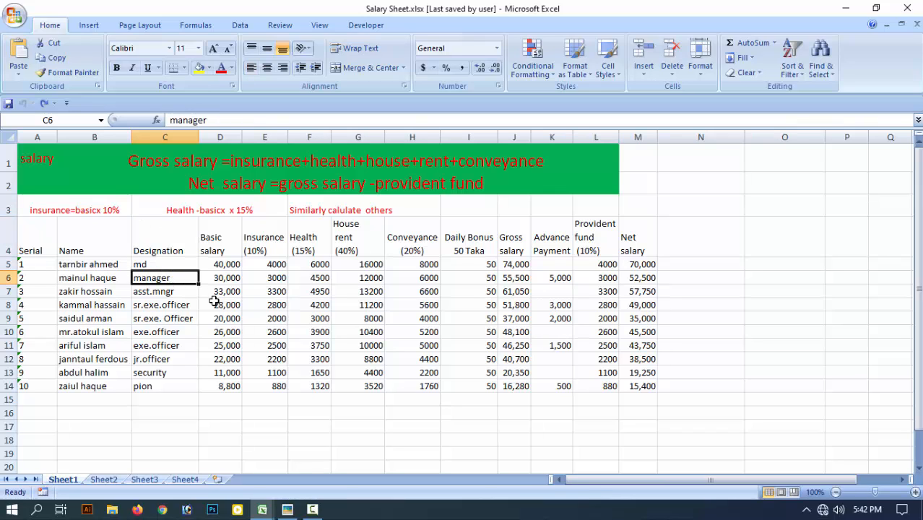
{"action": "left_click", "coordinate": [185, 294]}
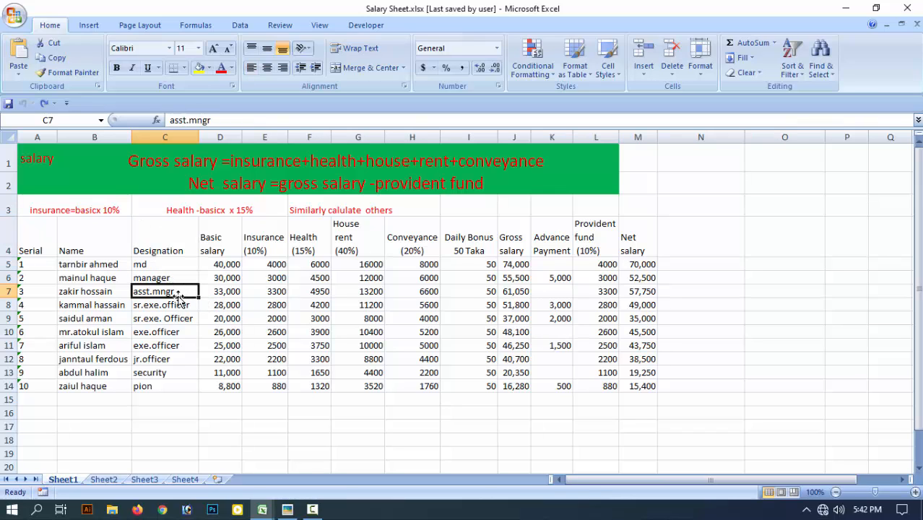
{"action": "left_click_drag", "start_coordinate": [165, 307], "coordinate": [176, 375]}
{"action": "left_click", "coordinate": [165, 387]}
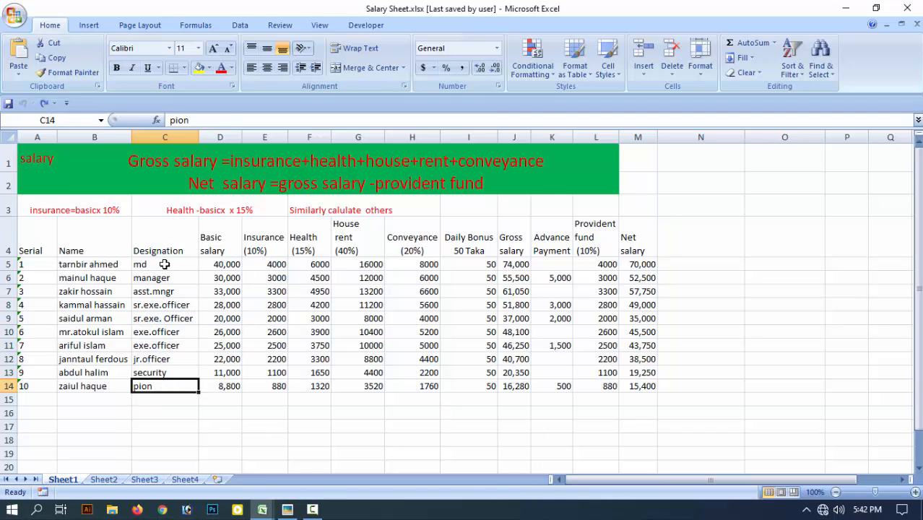
{"action": "left_click_drag", "start_coordinate": [165, 266], "coordinate": [187, 372]}
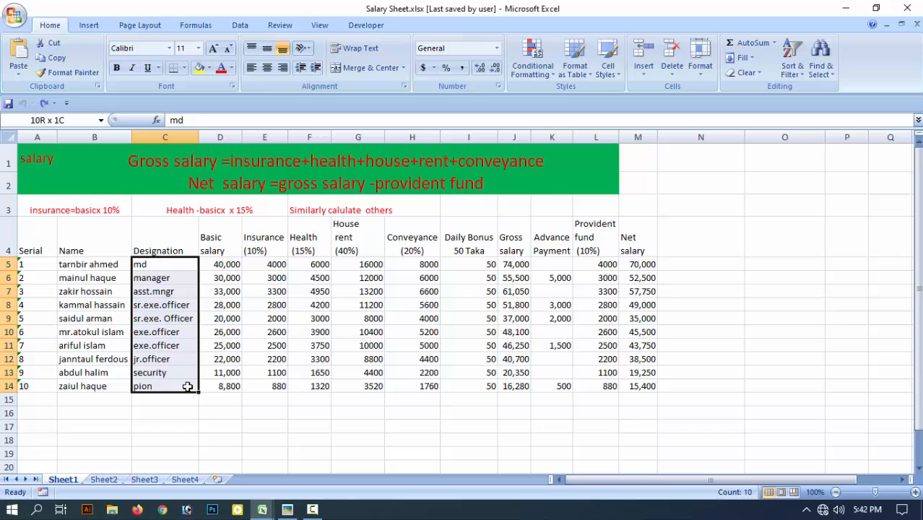
{"action": "left_click_drag", "start_coordinate": [187, 386], "coordinate": [191, 466]}
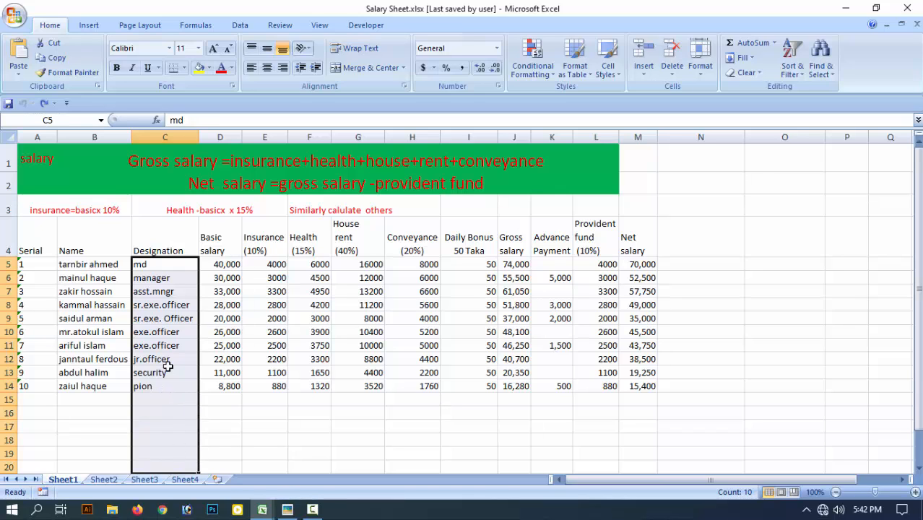
{"action": "left_click", "coordinate": [147, 293]}
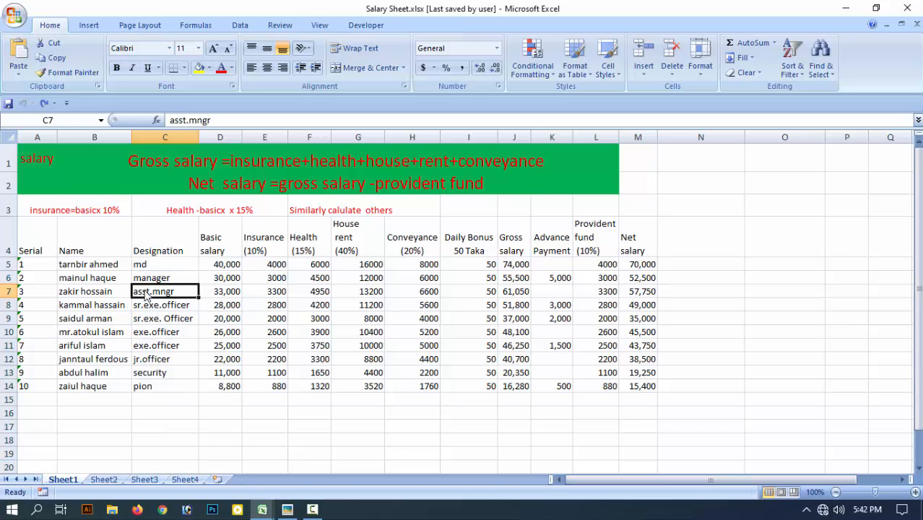
- Review the Basic salary column from its heading through the amounts for all ten employees
{"action": "left_click", "coordinate": [226, 249]}
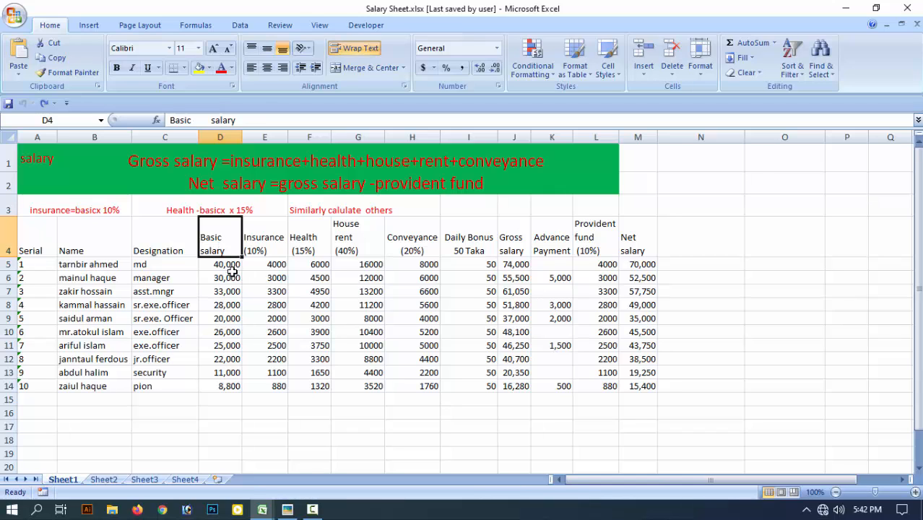
{"action": "left_click_drag", "start_coordinate": [226, 267], "coordinate": [232, 391]}
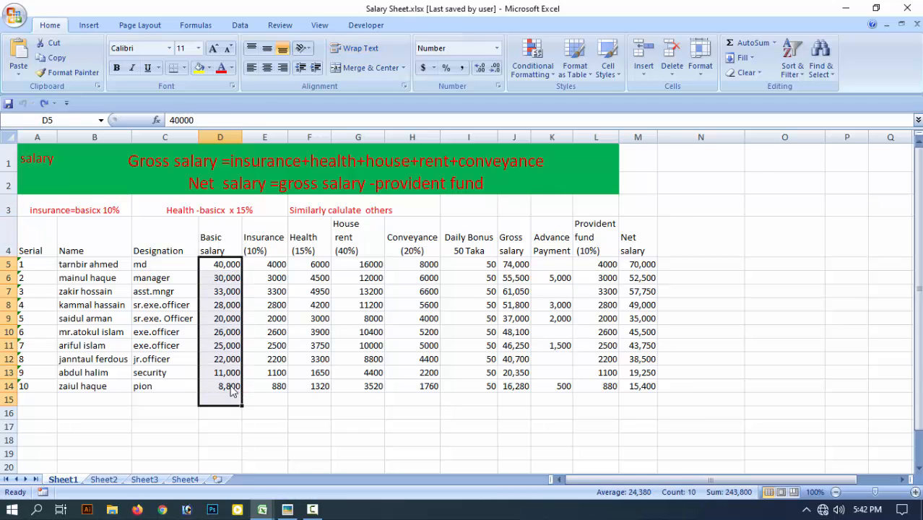
{"action": "left_click", "coordinate": [227, 289]}
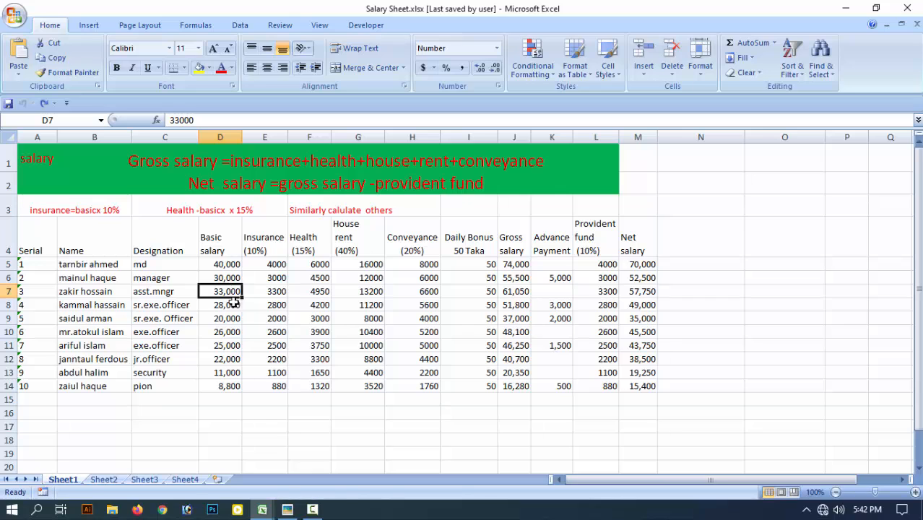
{"action": "left_click_drag", "start_coordinate": [233, 299], "coordinate": [234, 309]}
{"action": "left_click", "coordinate": [489, 290]}
{"action": "left_click_drag", "start_coordinate": [222, 268], "coordinate": [234, 459]}
{"action": "left_click", "coordinate": [234, 287]}
{"action": "left_click", "coordinate": [217, 265]}
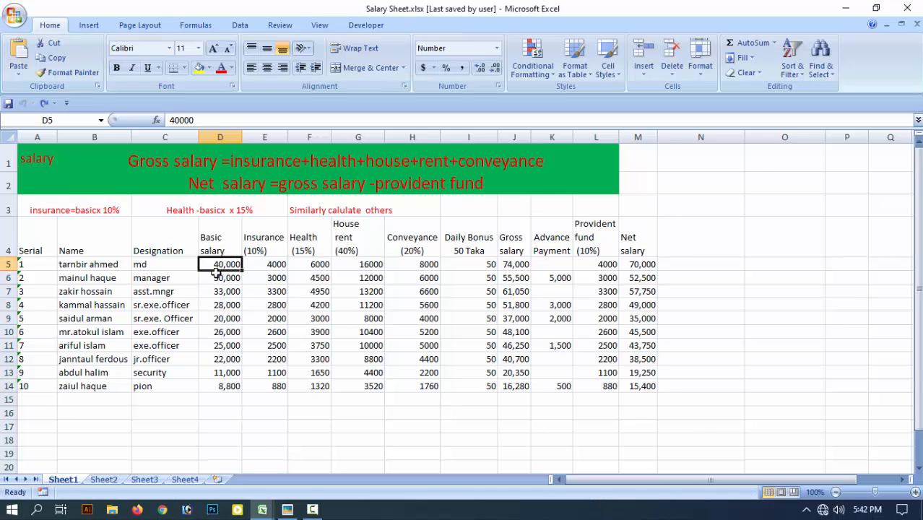
{"action": "left_click", "coordinate": [224, 291]}
{"action": "left_click", "coordinate": [220, 266]}
{"action": "left_click_drag", "start_coordinate": [220, 266], "coordinate": [236, 462]}
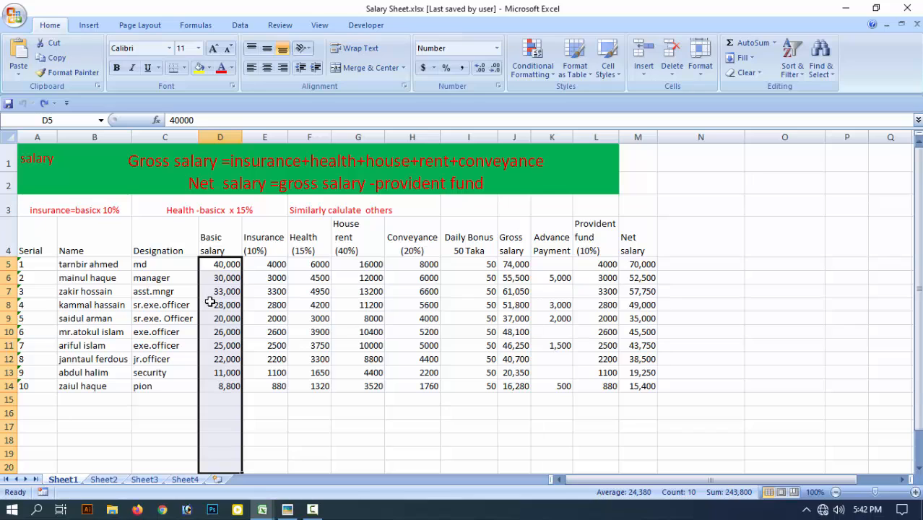
- Examine the Insurance (10%) formulas and compare them with the basic salary in D5
{"action": "left_click", "coordinate": [274, 265]}
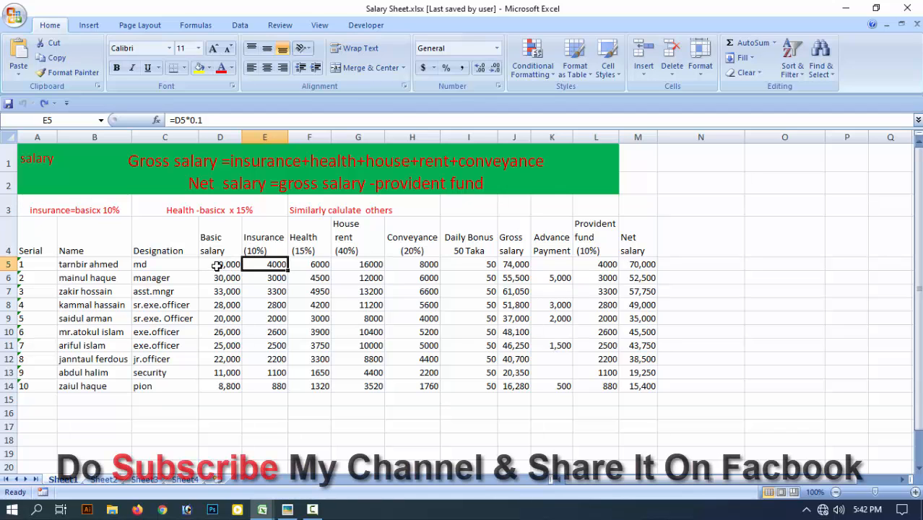
{"action": "left_click", "coordinate": [268, 291]}
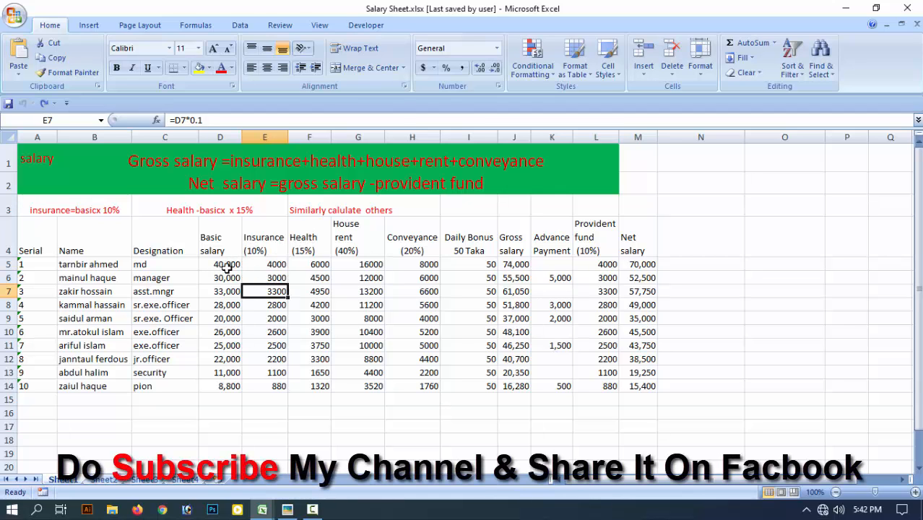
{"action": "left_click", "coordinate": [225, 266]}
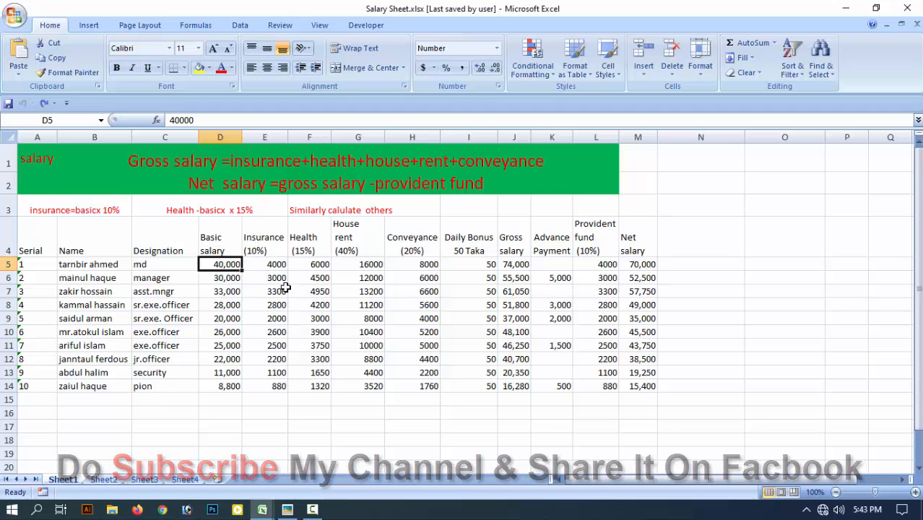
{"action": "left_click_drag", "start_coordinate": [274, 265], "coordinate": [285, 384]}
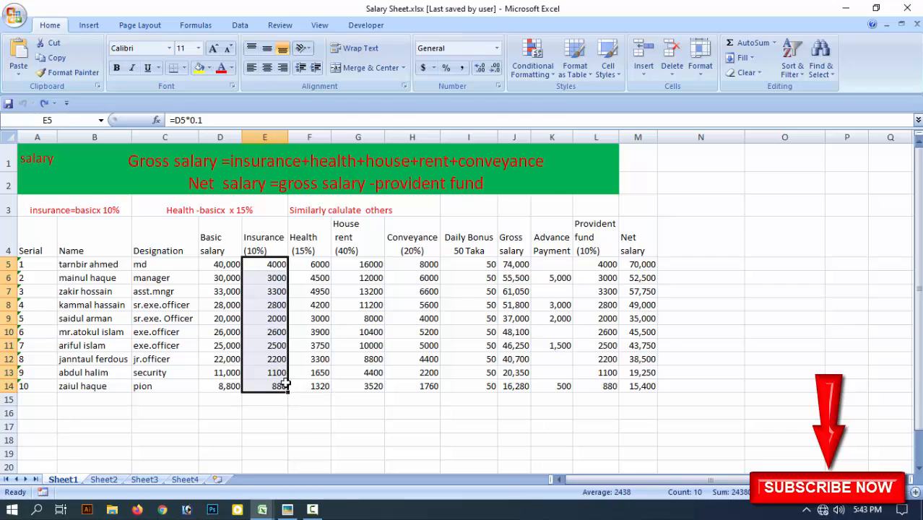
{"action": "left_click", "coordinate": [223, 265]}
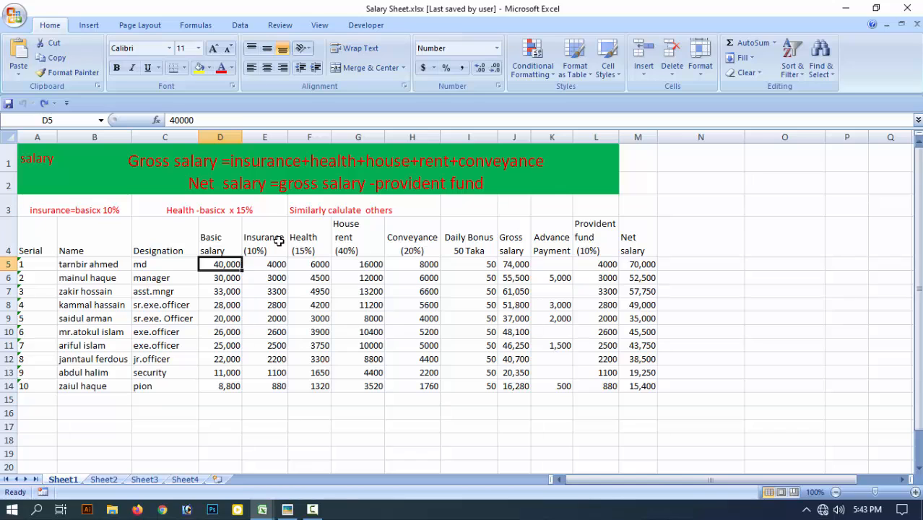
- Clear the Insurance, Health, House rent and Conveyance entries in E5:H15
{"action": "left_click_drag", "start_coordinate": [275, 264], "coordinate": [405, 397]}
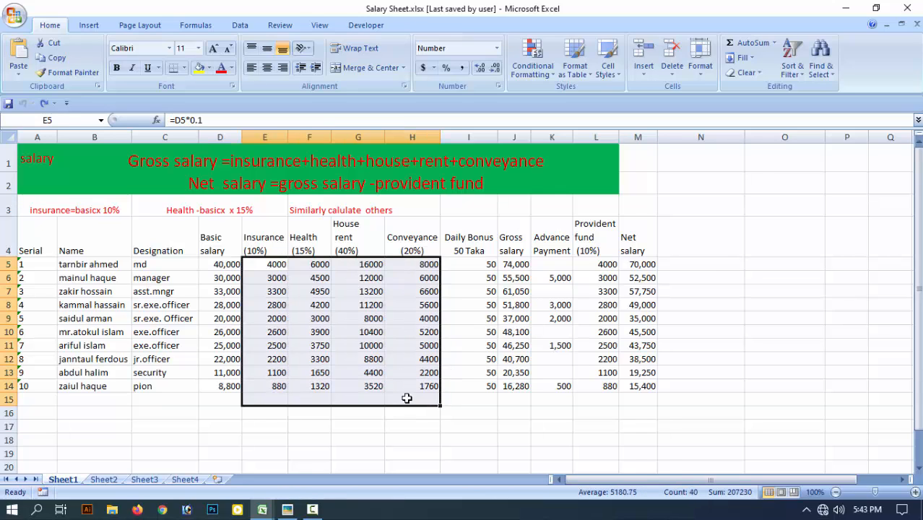
{"action": "key", "text": "Delete"}
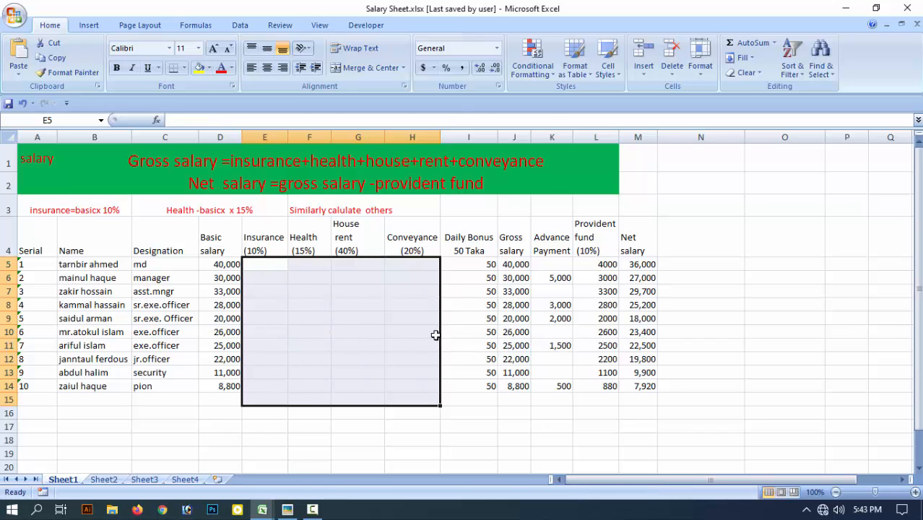
{"action": "left_click", "coordinate": [292, 292]}
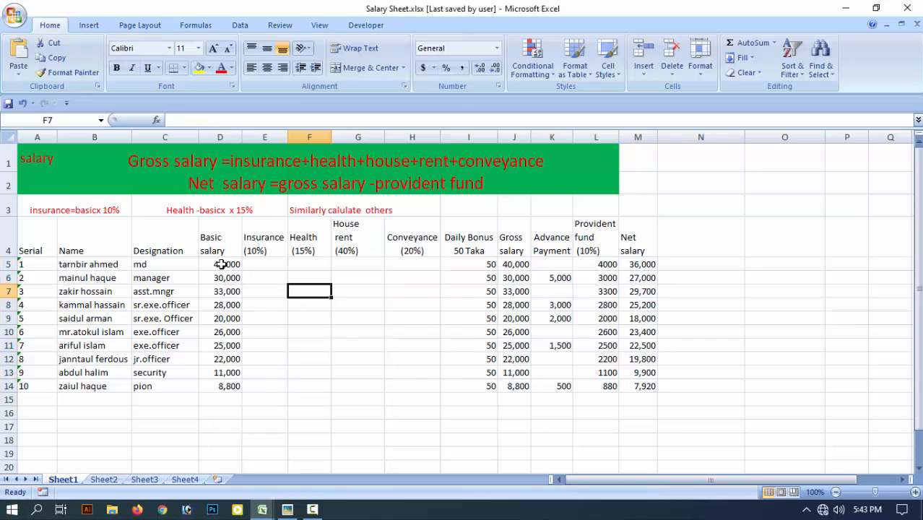
- Calculate the first employee's insurance in E5 from the basic salary with the formula =D5*10%
{"action": "left_click", "coordinate": [220, 264]}
{"action": "left_click", "coordinate": [217, 240]}
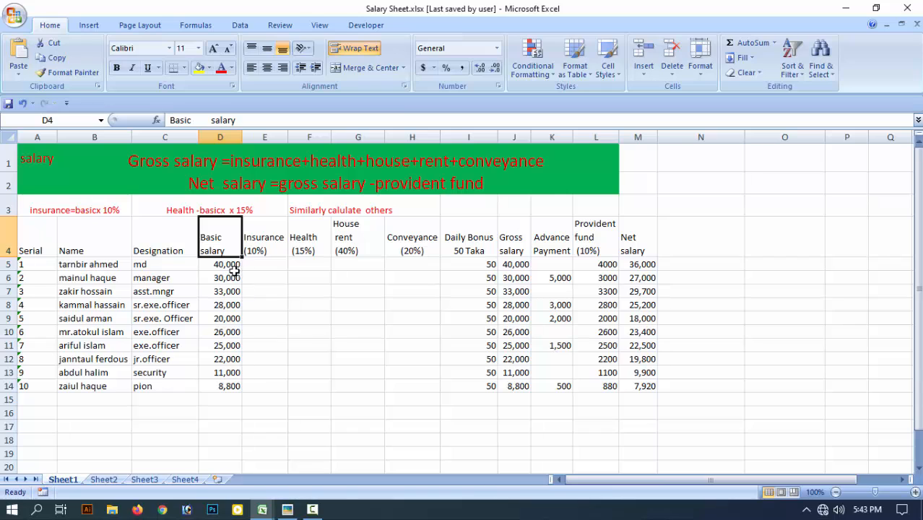
{"action": "left_click", "coordinate": [226, 265]}
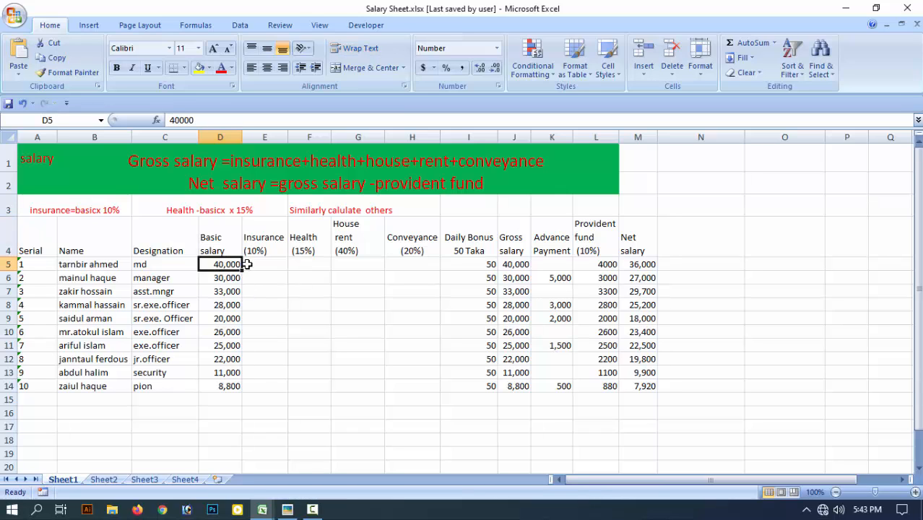
{"action": "left_click", "coordinate": [261, 252]}
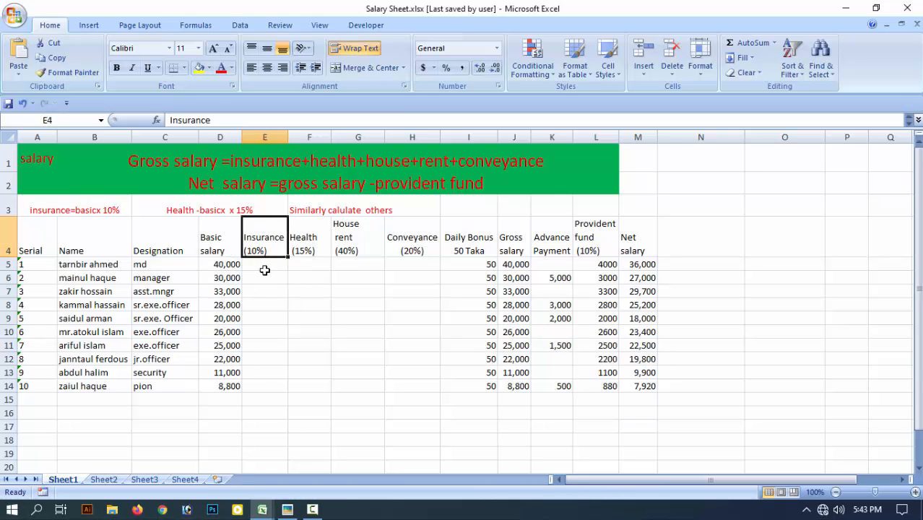
{"action": "left_click", "coordinate": [266, 264]}
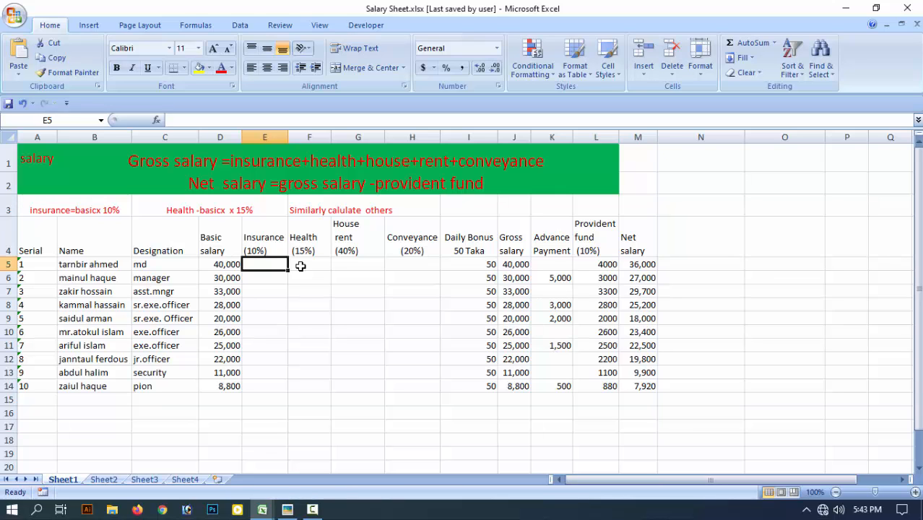
{"action": "type", "text": "="}
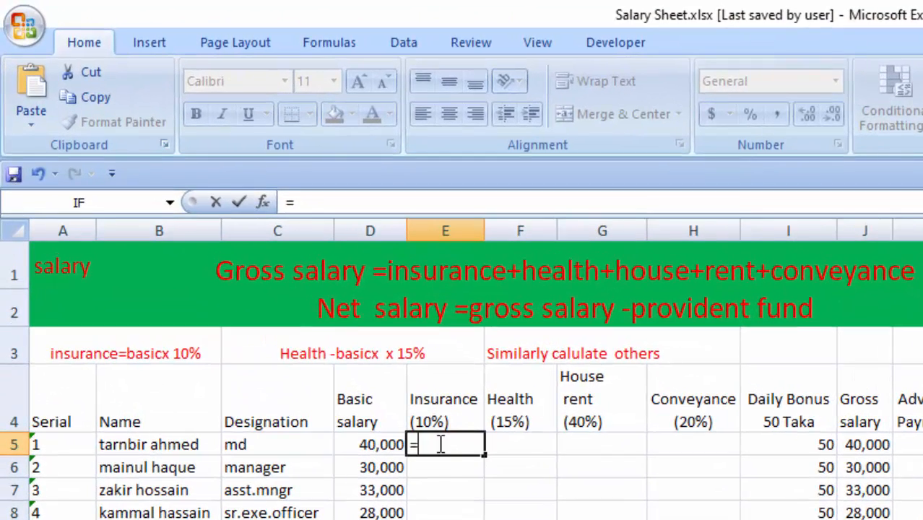
{"action": "left_click", "coordinate": [376, 444]}
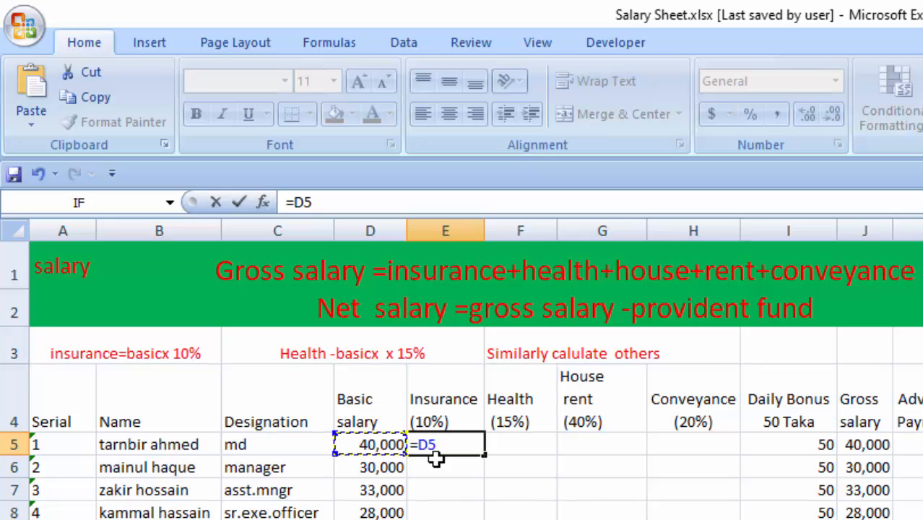
{"action": "type", "text": "*1"}
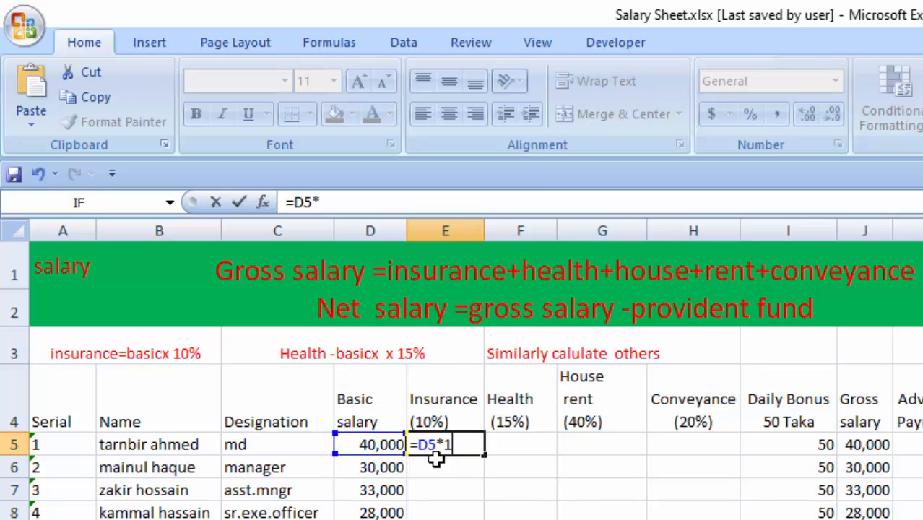
{"action": "type", "text": "0%"}
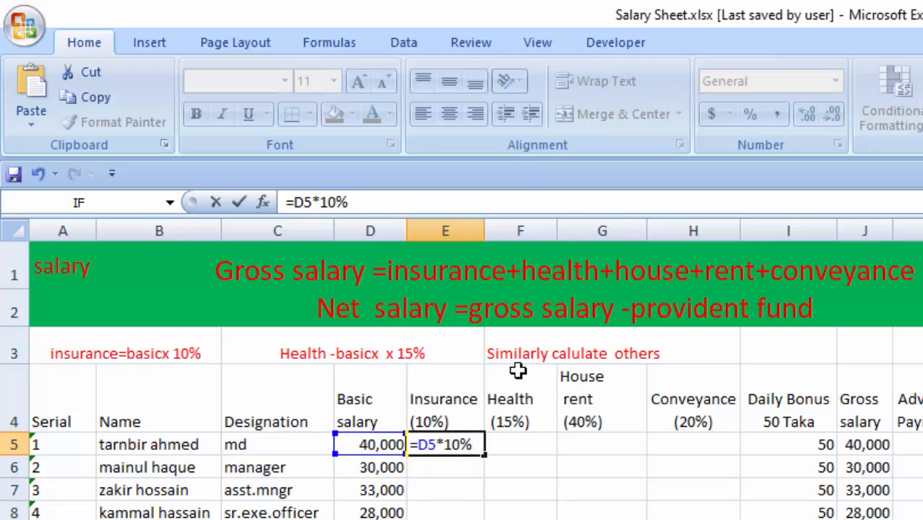
{"action": "key", "text": "Return"}
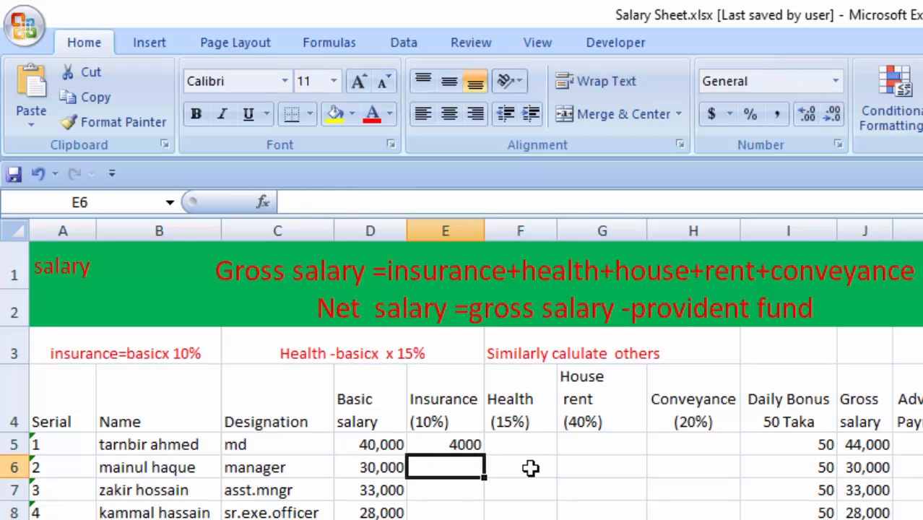
- Fill the insurance formula from E5 down to E14 for all employees
{"action": "left_click", "coordinate": [361, 445]}
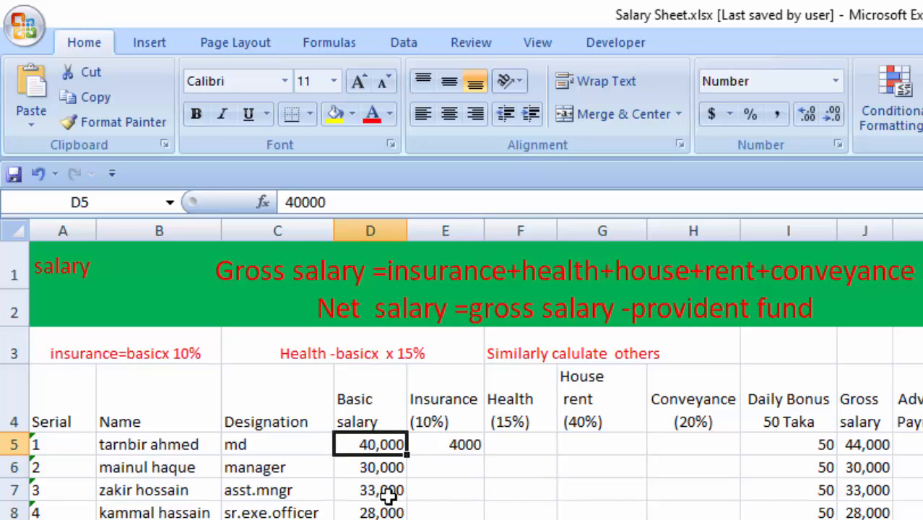
{"action": "left_click", "coordinate": [468, 447]}
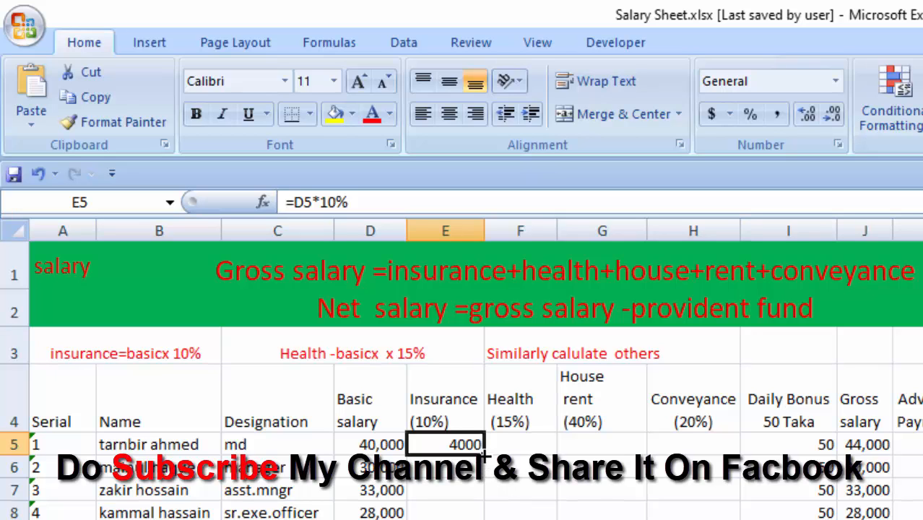
{"action": "left_click_drag", "start_coordinate": [483, 451], "coordinate": [482, 519]}
- Review the Health (15%) heading, its empty cells F5:F14, and the basic salary in D5 it is based on
{"action": "left_click", "coordinate": [500, 446]}
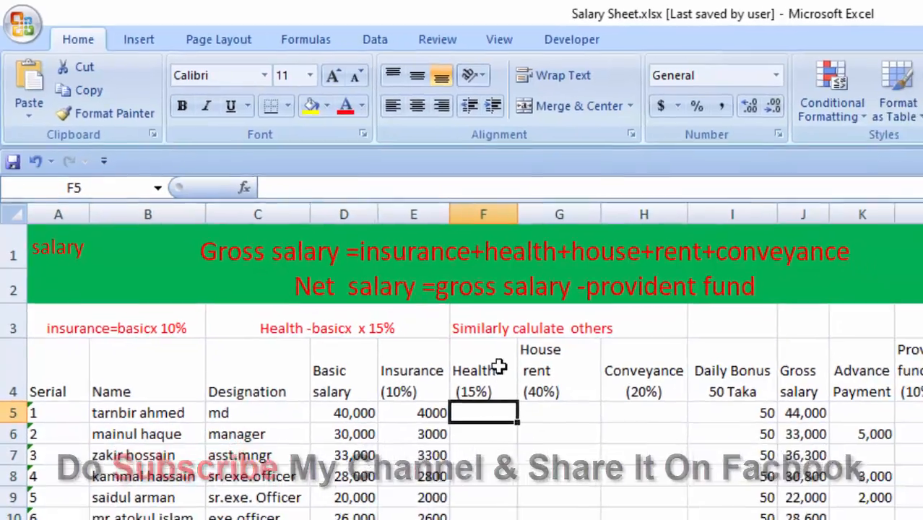
{"action": "left_click", "coordinate": [499, 367]}
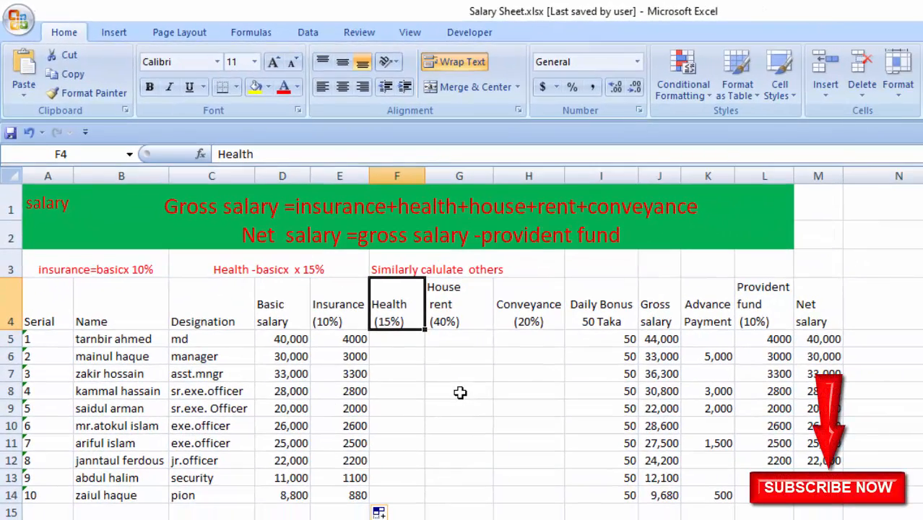
{"action": "left_click", "coordinate": [403, 337]}
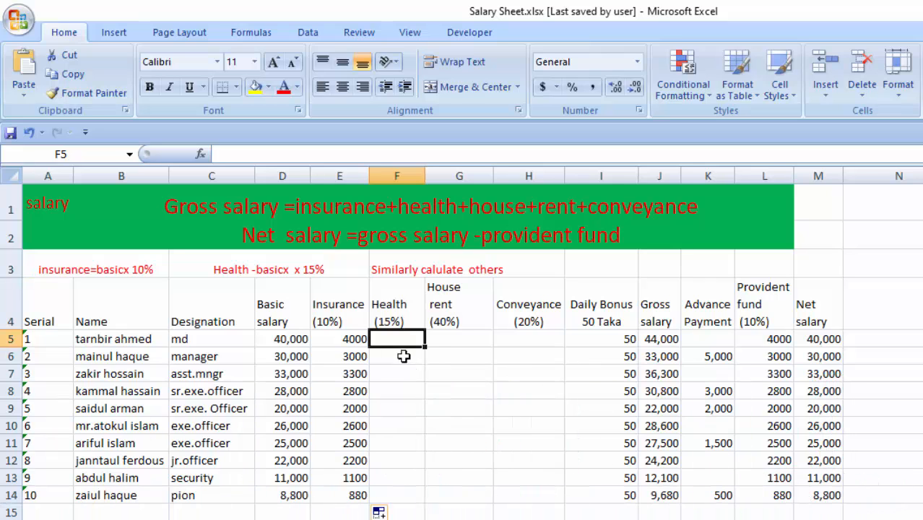
{"action": "left_click", "coordinate": [407, 354]}
{"action": "left_click", "coordinate": [398, 338]}
{"action": "left_click_drag", "start_coordinate": [398, 339], "coordinate": [411, 488]}
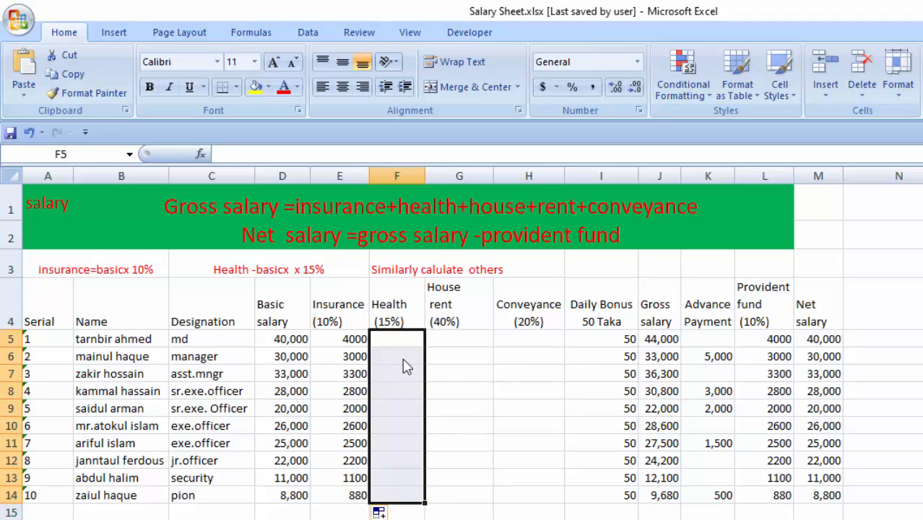
{"action": "left_click_drag", "start_coordinate": [405, 356], "coordinate": [398, 473]}
{"action": "left_click", "coordinate": [391, 339]}
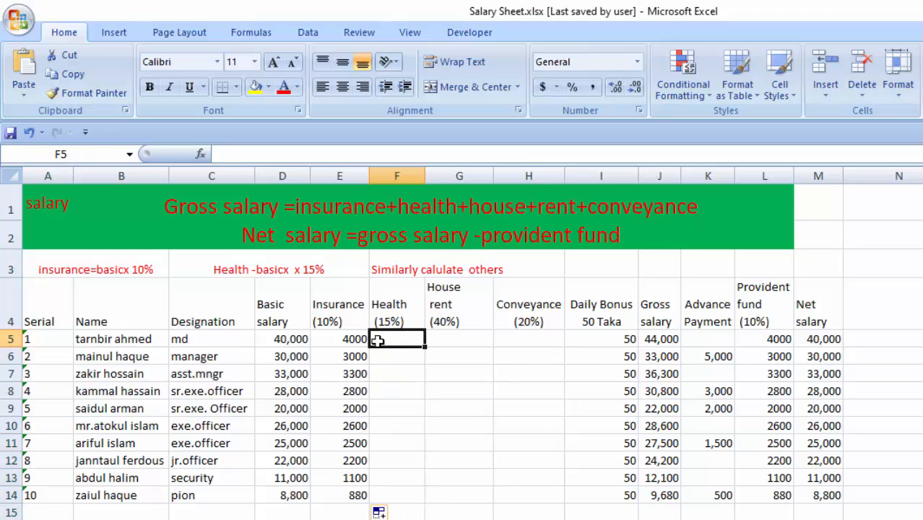
{"action": "left_click", "coordinate": [282, 338]}
{"action": "left_click", "coordinate": [413, 337]}
{"action": "left_click", "coordinate": [280, 342]}
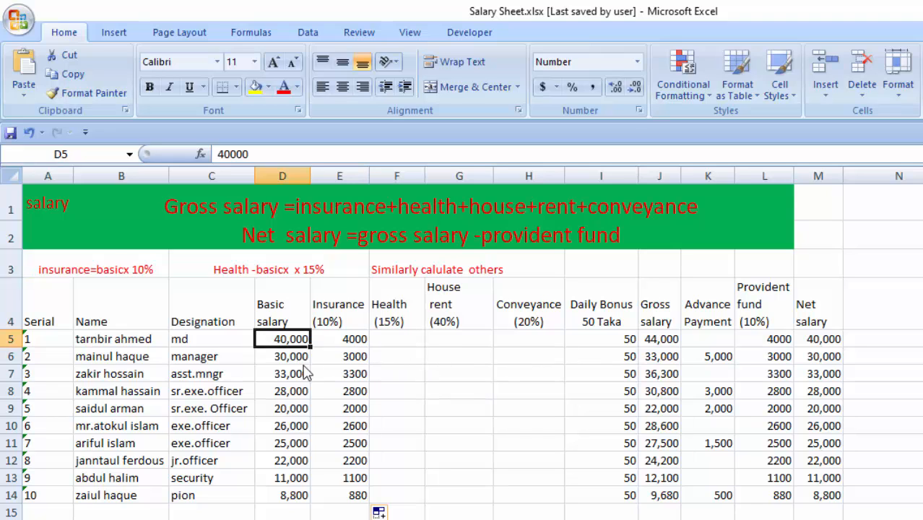
- Calculate the first employee's health amount in F5 from the basic salary with the formula =D5*15%
{"action": "left_click", "coordinate": [401, 336]}
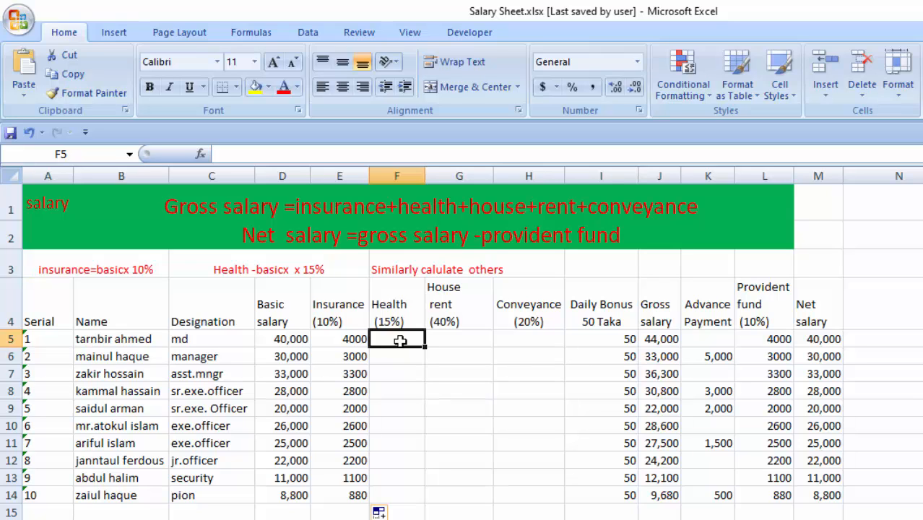
{"action": "type", "text": "="}
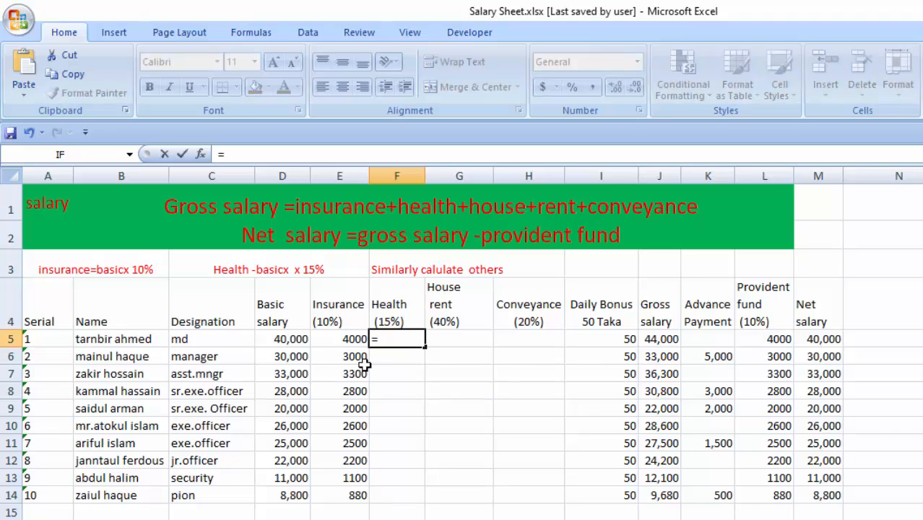
{"action": "left_click", "coordinate": [294, 339]}
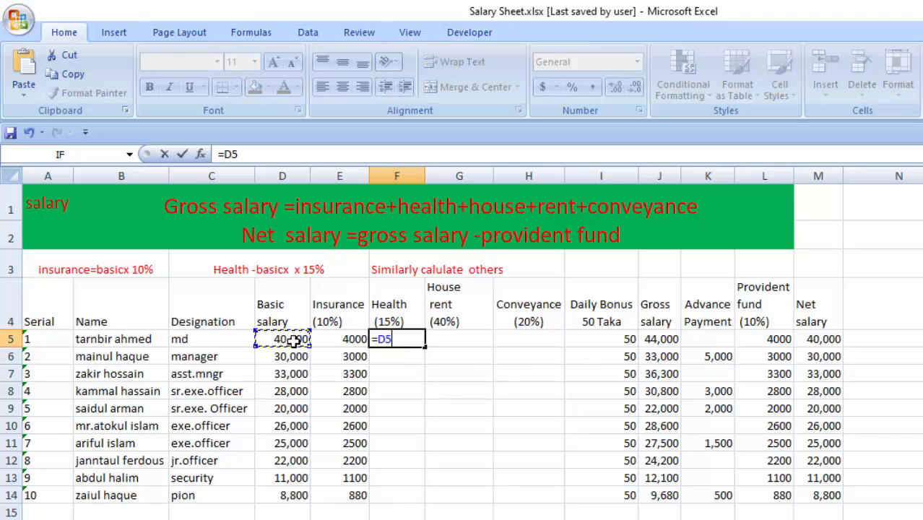
{"action": "type", "text": "*"}
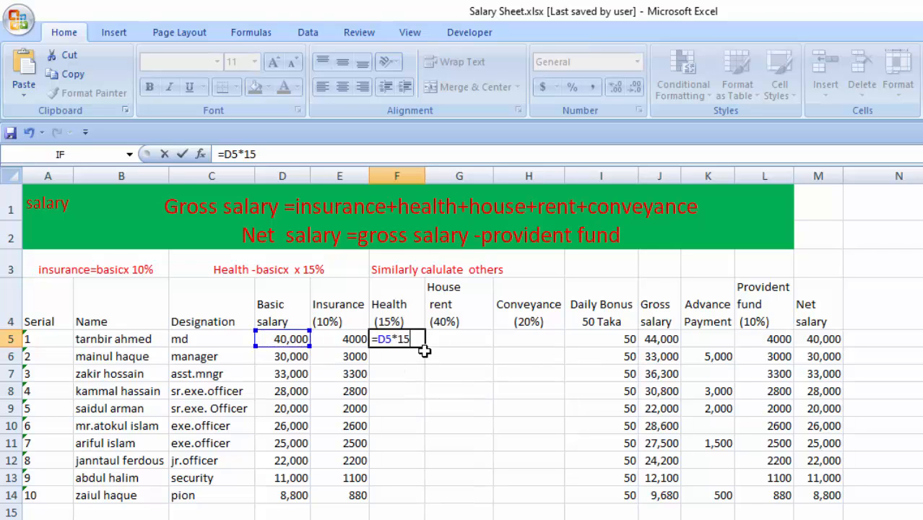
{"action": "type", "text": "15%"}
{"action": "key", "text": "Return"}
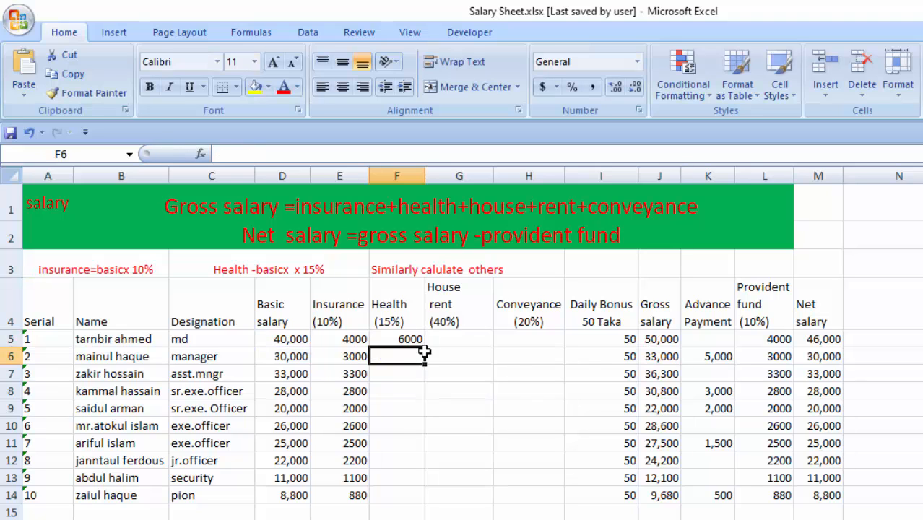
- Fill the health formula from F5 down to F14 for all employees
{"action": "left_click", "coordinate": [300, 340]}
{"action": "left_click", "coordinate": [282, 320]}
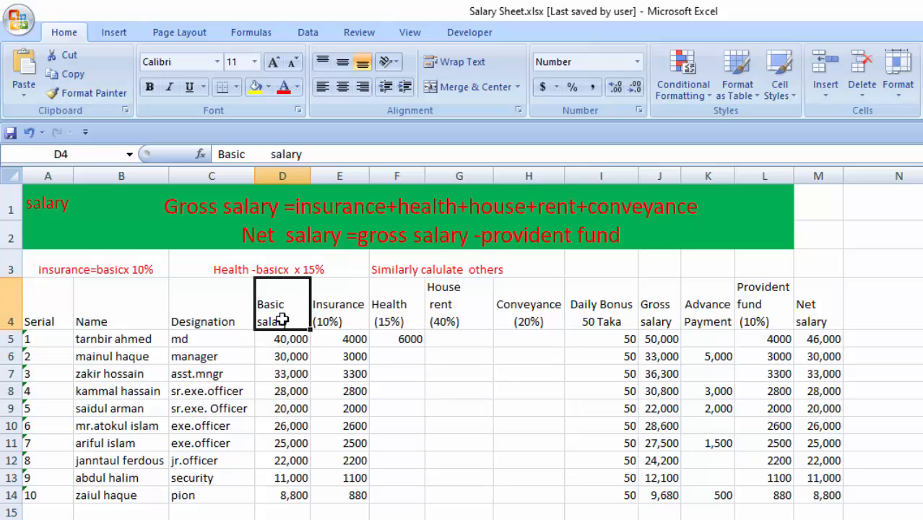
{"action": "left_click", "coordinate": [416, 344]}
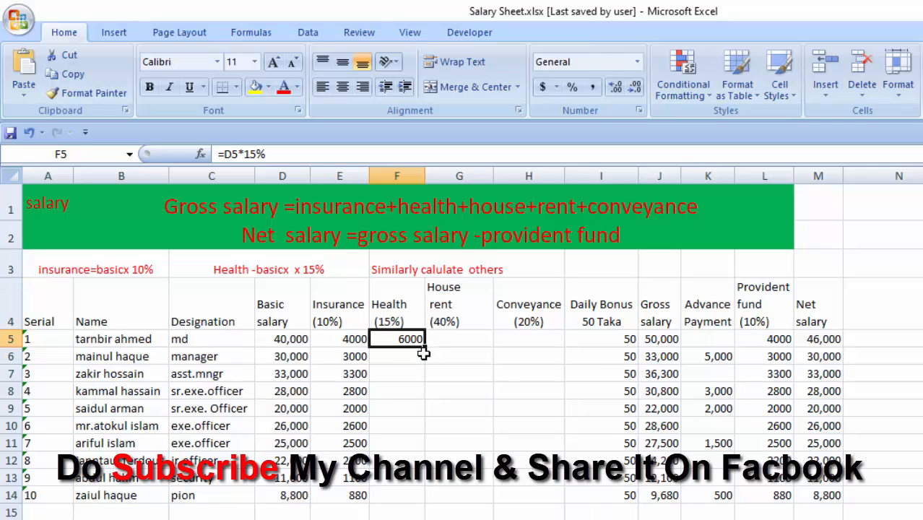
{"action": "left_click_drag", "start_coordinate": [425, 347], "coordinate": [435, 484]}
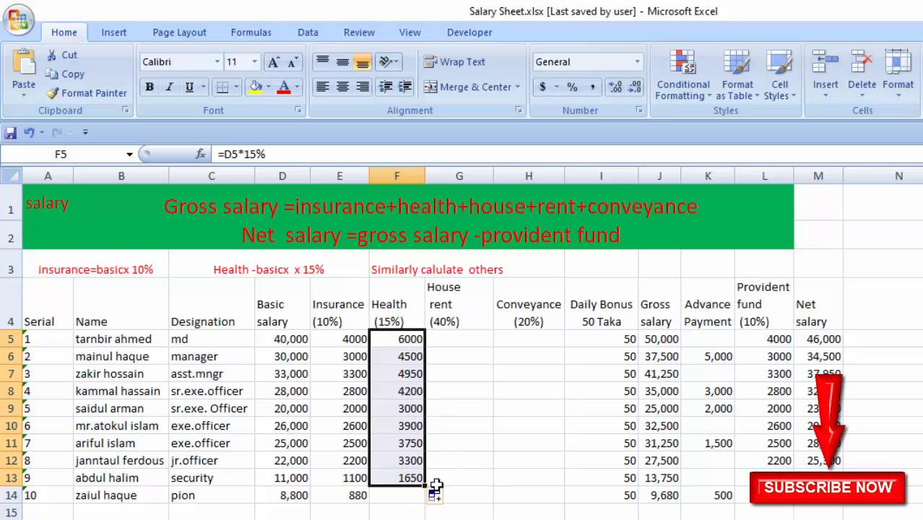
{"action": "left_click_drag", "start_coordinate": [425, 485], "coordinate": [426, 499]}
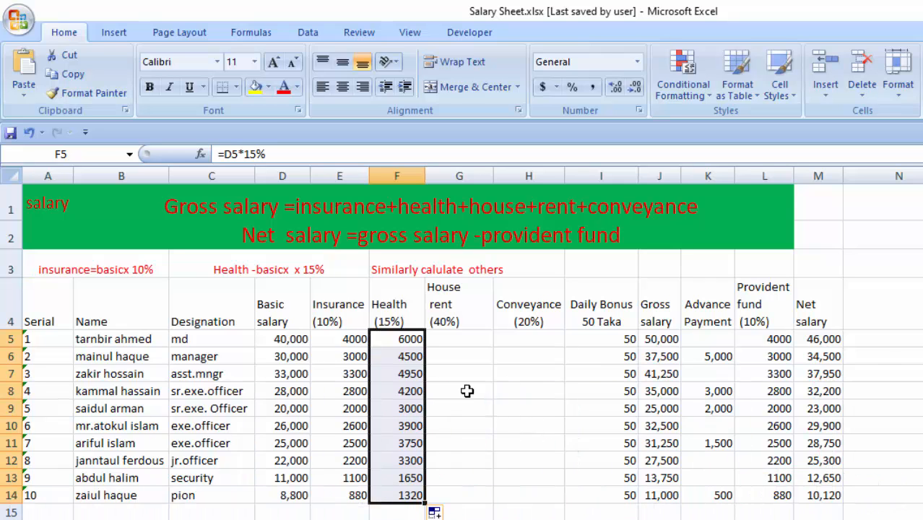
- Compare the first and last employees' designations, basic salaries, insurance and health amounts, and check the empty house rent cell G5
{"action": "left_click_drag", "start_coordinate": [280, 339], "coordinate": [415, 357]}
{"action": "left_click", "coordinate": [457, 342]}
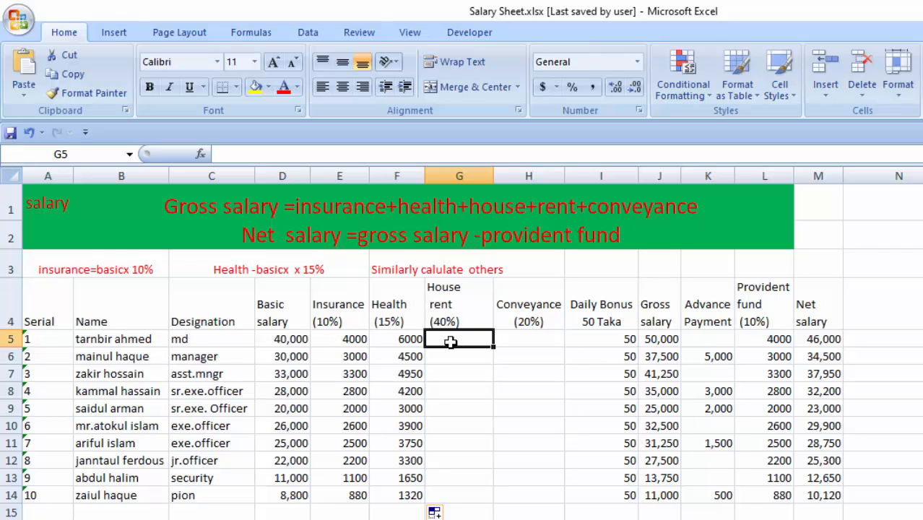
{"action": "left_click", "coordinate": [286, 498]}
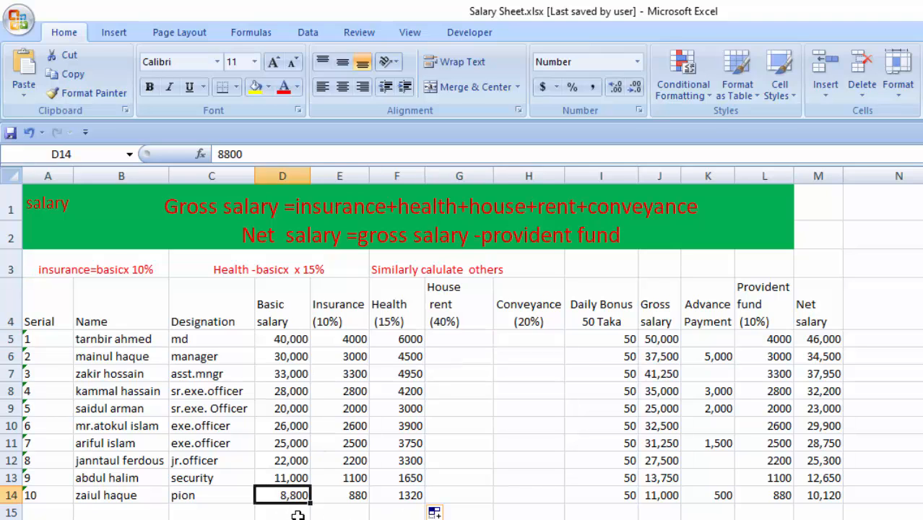
{"action": "left_click", "coordinate": [352, 497]}
{"action": "left_click_drag", "start_coordinate": [352, 496], "coordinate": [353, 510]}
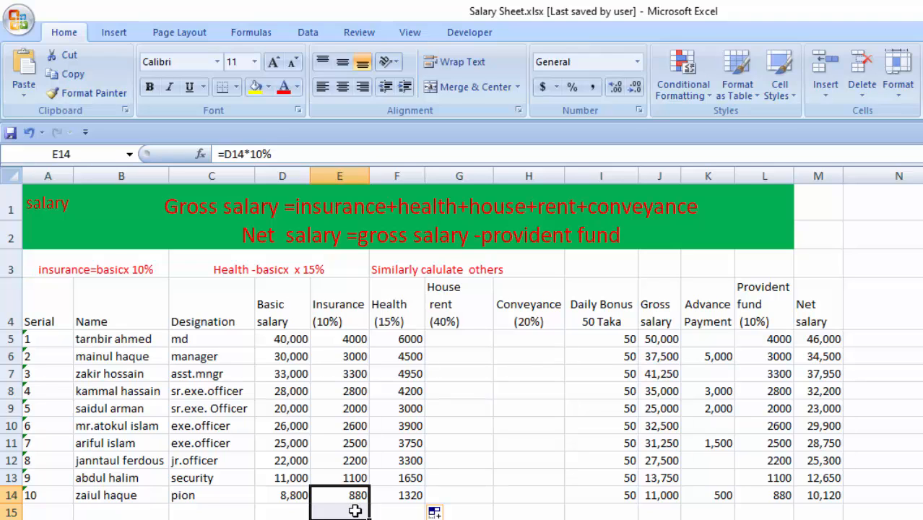
{"action": "left_click", "coordinate": [396, 497]}
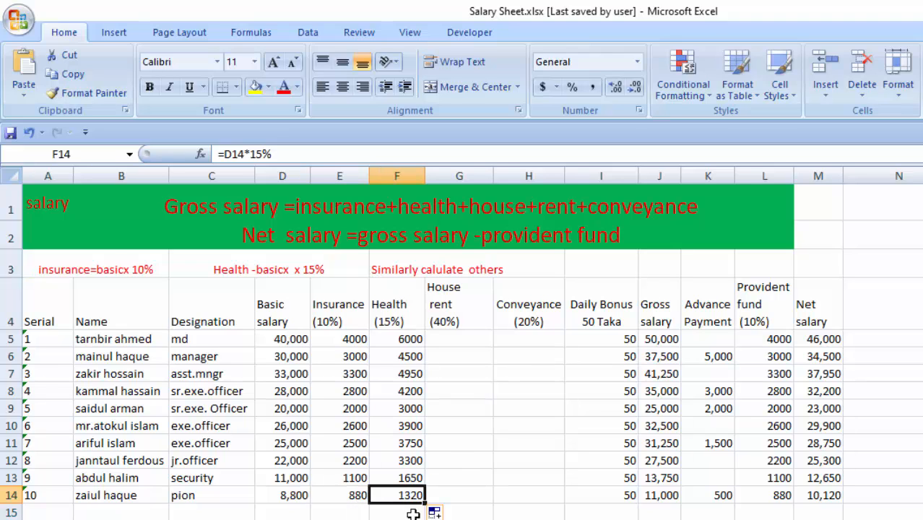
{"action": "left_click", "coordinate": [449, 341]}
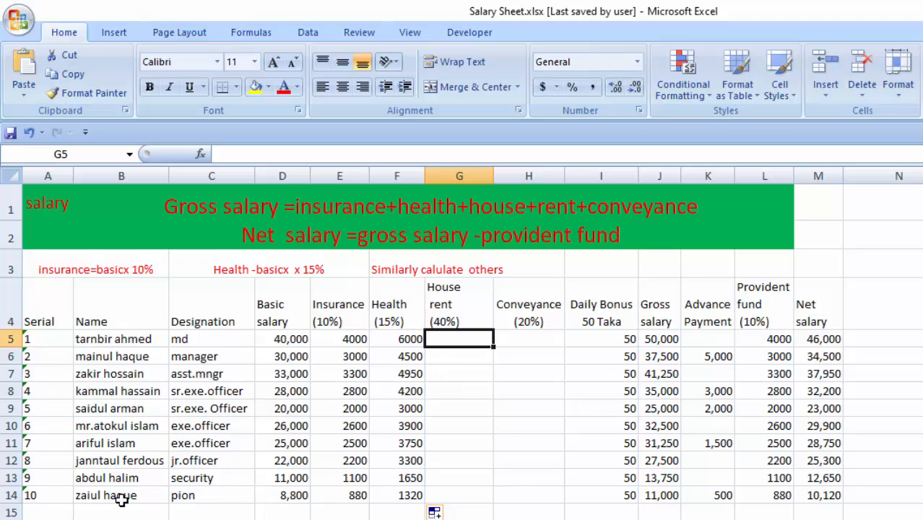
{"action": "left_click", "coordinate": [187, 496]}
{"action": "left_click", "coordinate": [214, 342]}
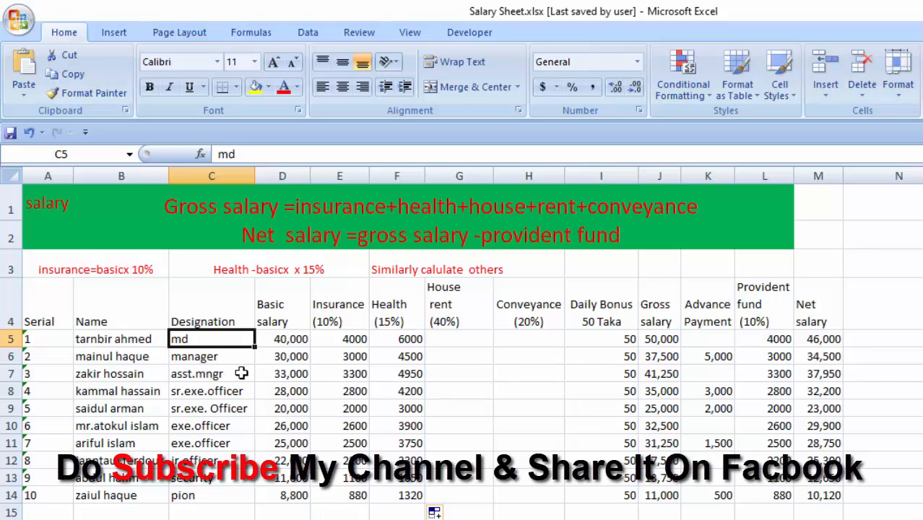
{"action": "key", "text": "Down"}
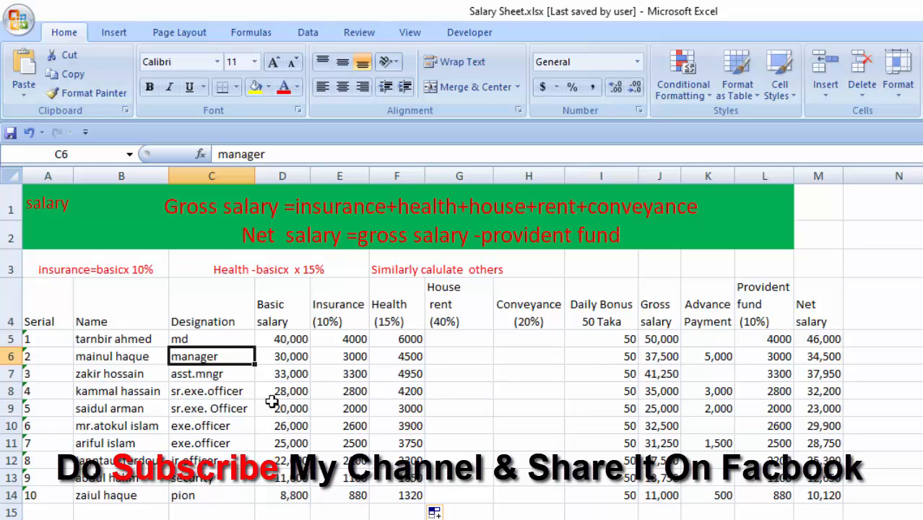
- Calculate the first employee's house rent in G5 from the basic salary with the formula =D5*40%
{"action": "left_click", "coordinate": [466, 338]}
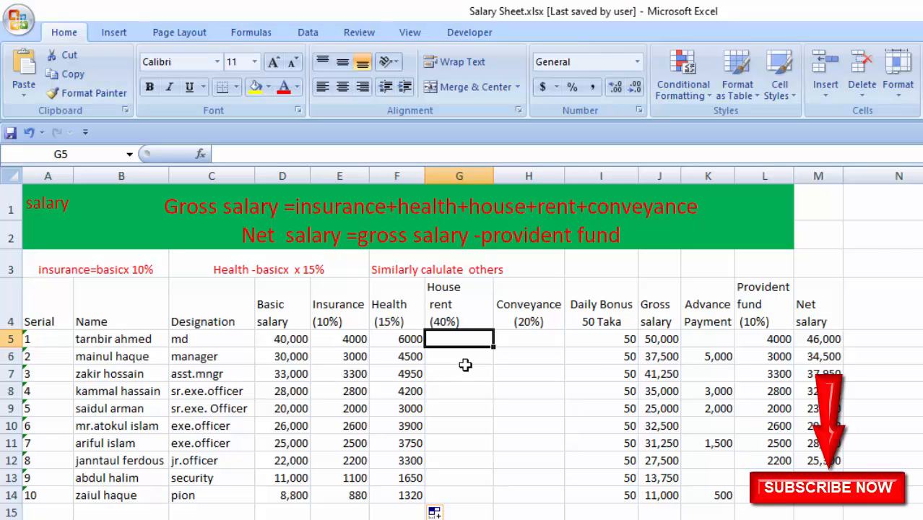
{"action": "type", "text": "="}
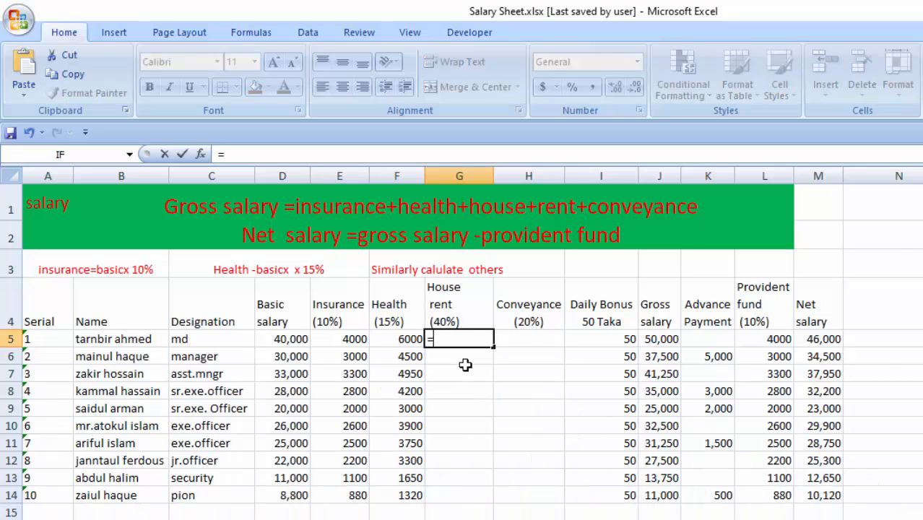
{"action": "left_click", "coordinate": [292, 339]}
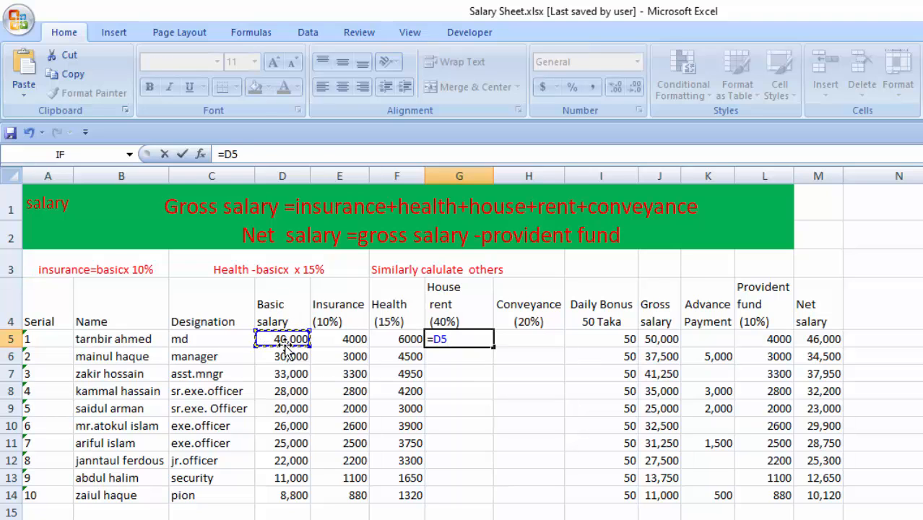
{"action": "type", "text": "*"}
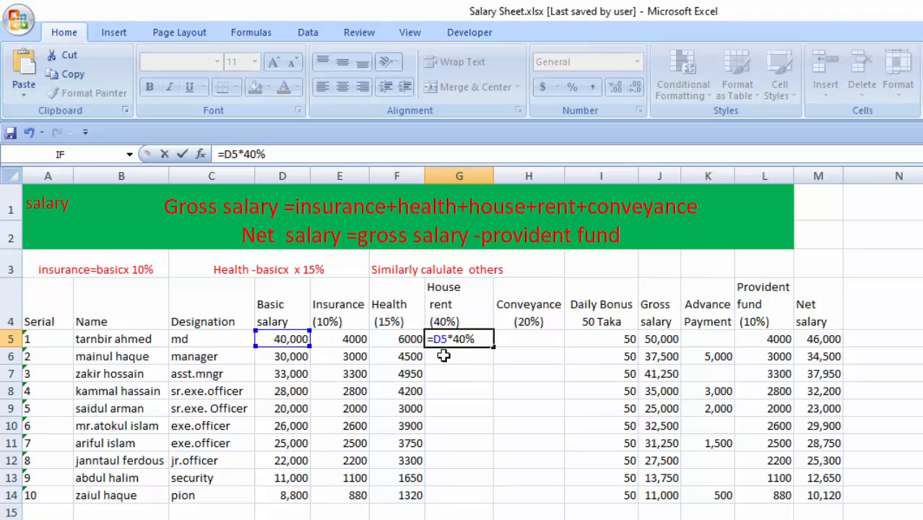
{"action": "key", "text": "Return"}
- Fill the house rent formula from G5 down to G14 for all employees
{"action": "left_click", "coordinate": [461, 340]}
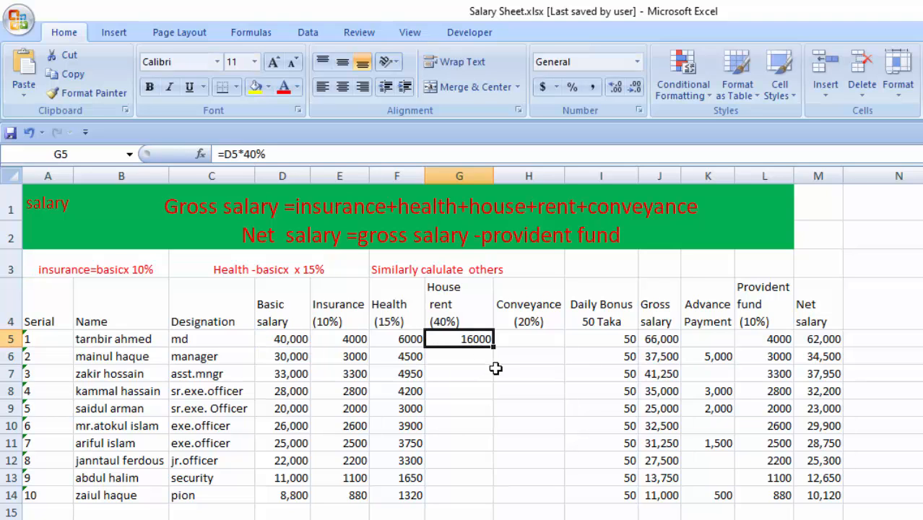
{"action": "left_click_drag", "start_coordinate": [494, 348], "coordinate": [498, 479]}
{"action": "left_click", "coordinate": [470, 336]}
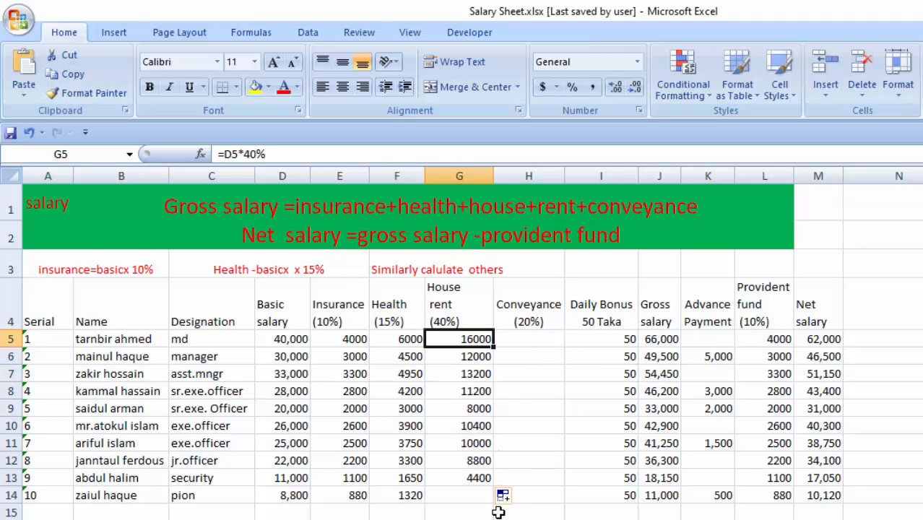
{"action": "left_click", "coordinate": [479, 480]}
{"action": "left_click_drag", "start_coordinate": [494, 484], "coordinate": [498, 500]}
- Compare basic salary, insurance, health and house rent of the first employee in D5:G5 with the last employee in D14:G14
{"action": "left_click", "coordinate": [303, 339]}
{"action": "left_click_drag", "start_coordinate": [303, 339], "coordinate": [491, 342]}
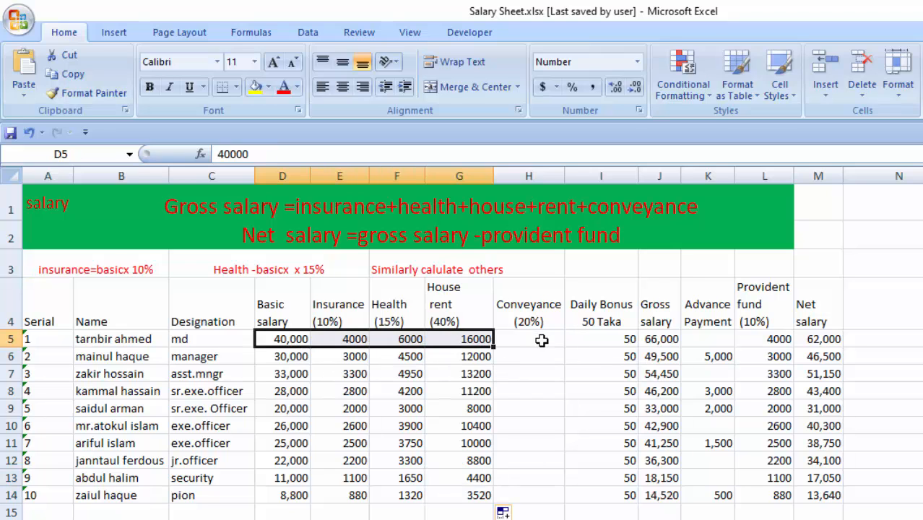
{"action": "left_click", "coordinate": [298, 496]}
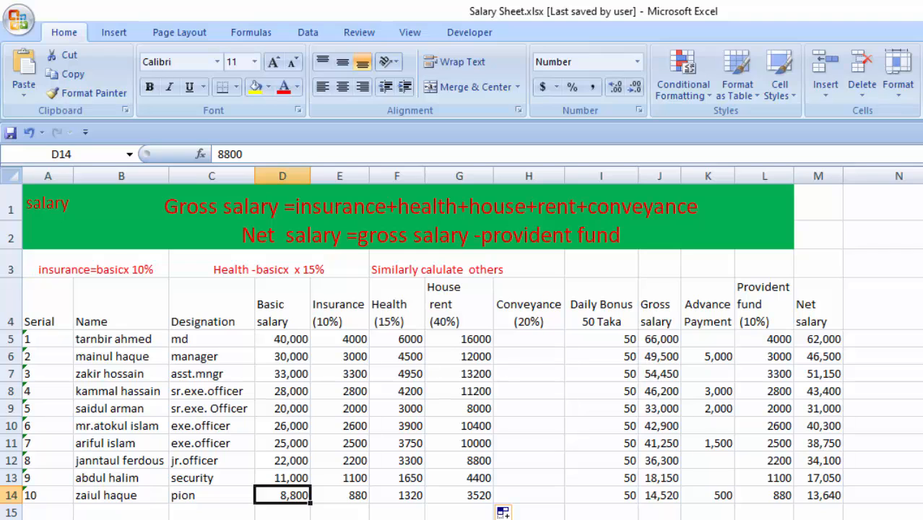
{"action": "left_click", "coordinate": [480, 503]}
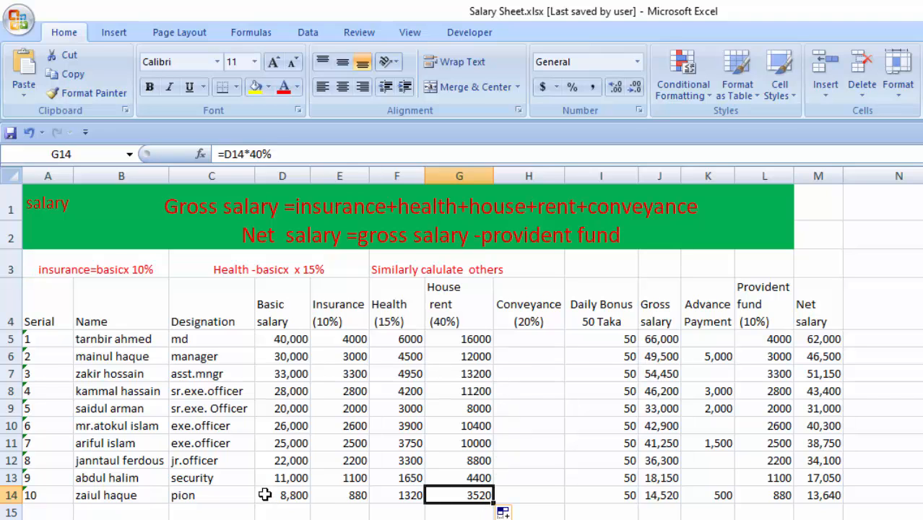
{"action": "left_click_drag", "start_coordinate": [280, 500], "coordinate": [465, 499]}
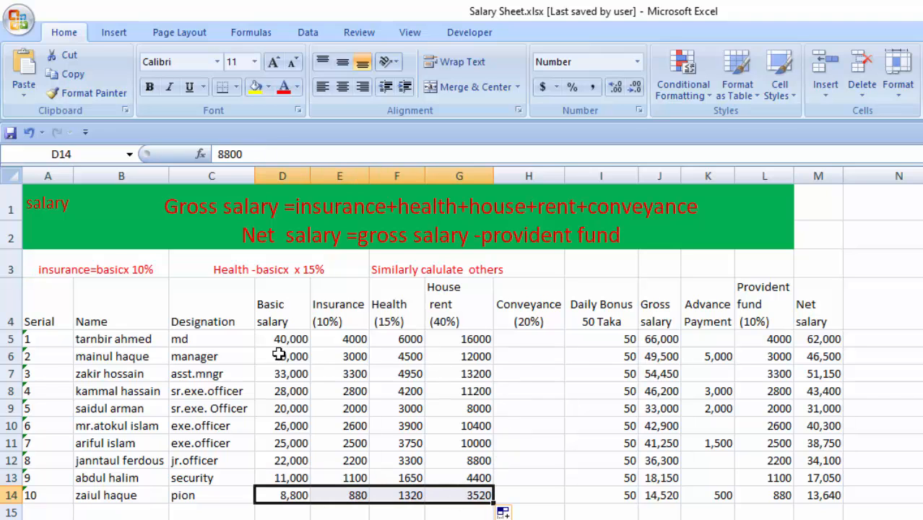
{"action": "left_click_drag", "start_coordinate": [285, 345], "coordinate": [482, 343]}
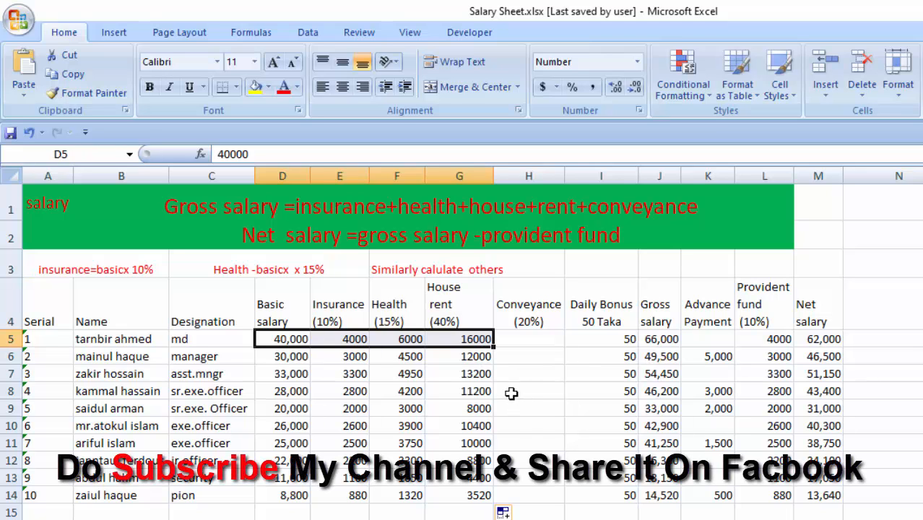
- Calculate the first employee's conveyance in H5 from the basic salary with the formula =D5*20%
{"action": "left_click", "coordinate": [530, 340]}
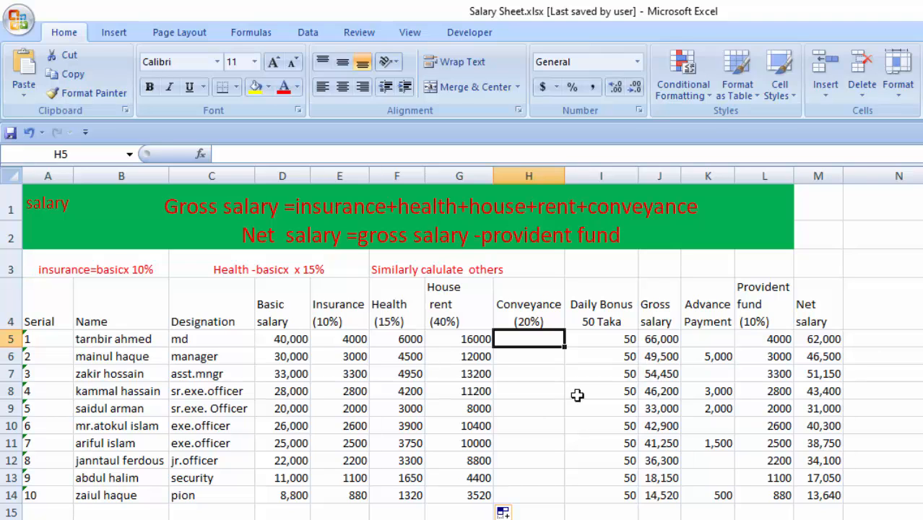
{"action": "type", "text": "="}
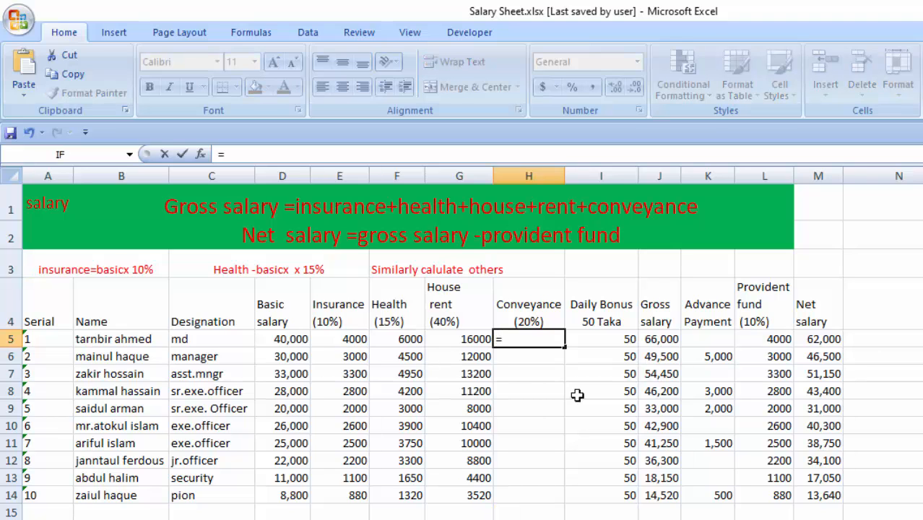
{"action": "left_click", "coordinate": [288, 340]}
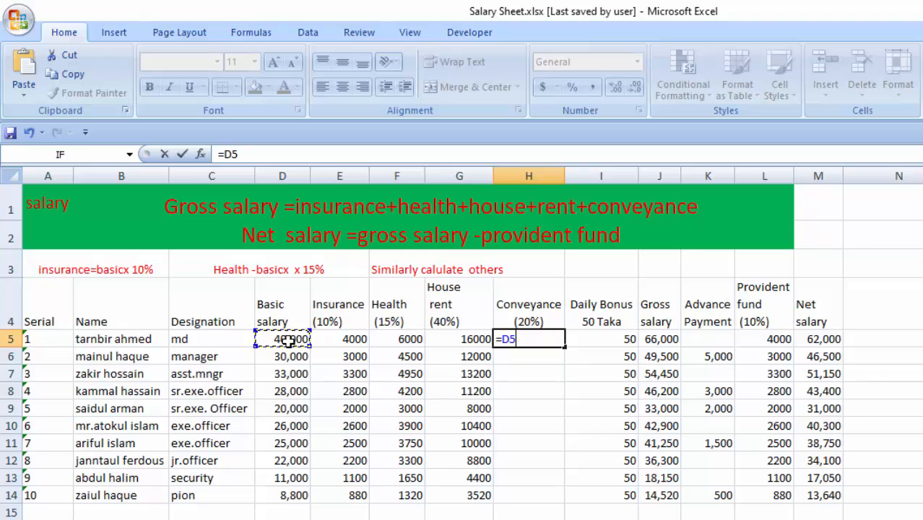
{"action": "type", "text": "*"}
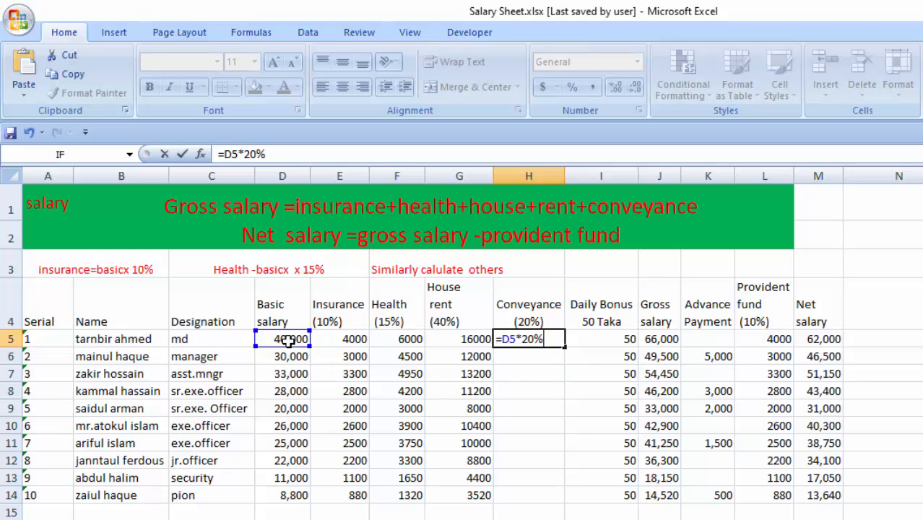
{"action": "type", "text": "20%"}
{"action": "key", "text": "Return"}
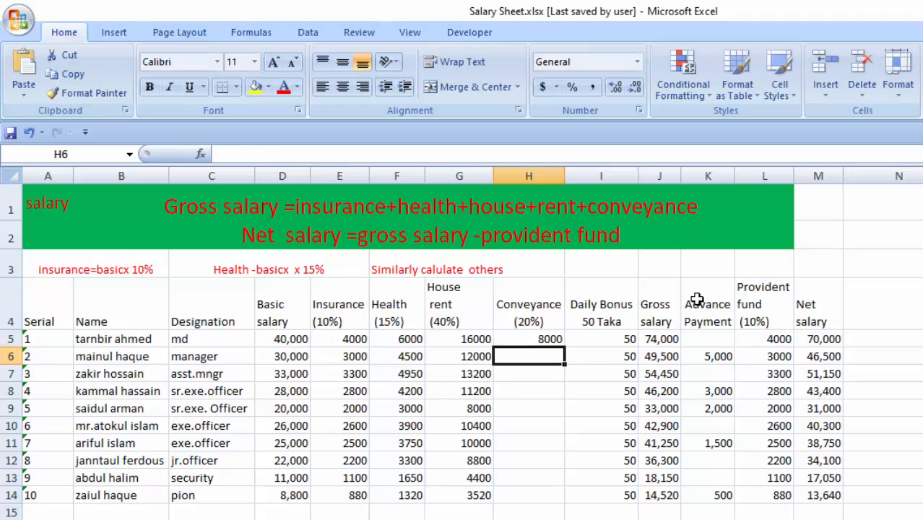
- Fill the conveyance formula from H5 down to H14 for all employees
{"action": "left_click", "coordinate": [557, 342]}
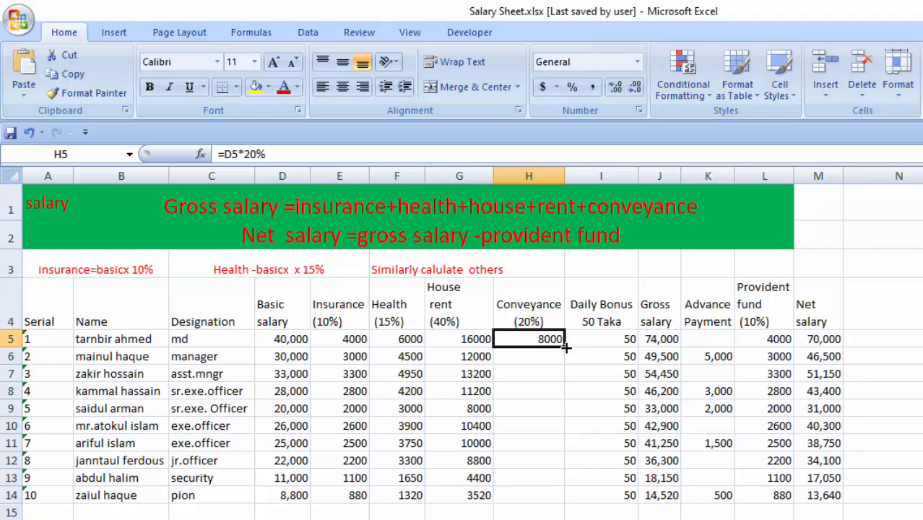
{"action": "left_click_drag", "start_coordinate": [567, 347], "coordinate": [560, 497]}
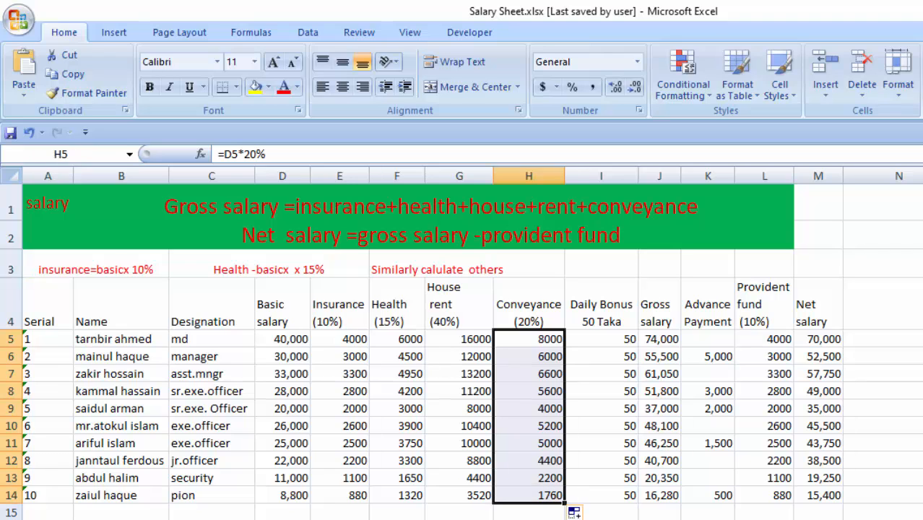
{"action": "left_click", "coordinate": [531, 340]}
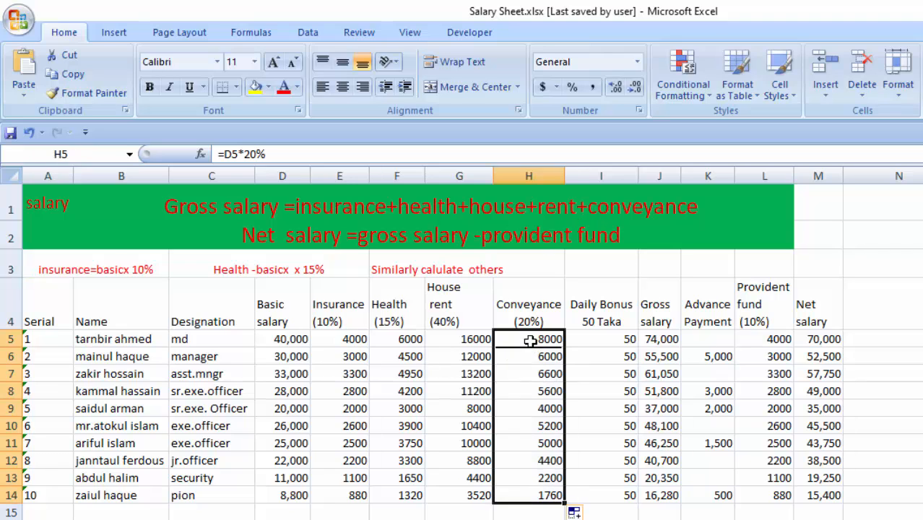
- Review the first employee's basic salary in D5 and the insurance, health, house rent and conveyance formulas in E5:H5
{"action": "left_click_drag", "start_coordinate": [347, 345], "coordinate": [534, 345]}
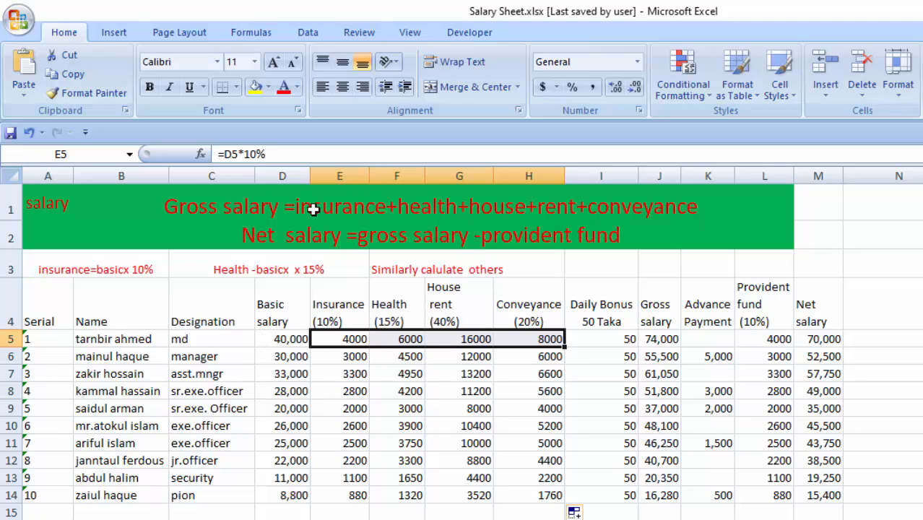
{"action": "left_click", "coordinate": [292, 345]}
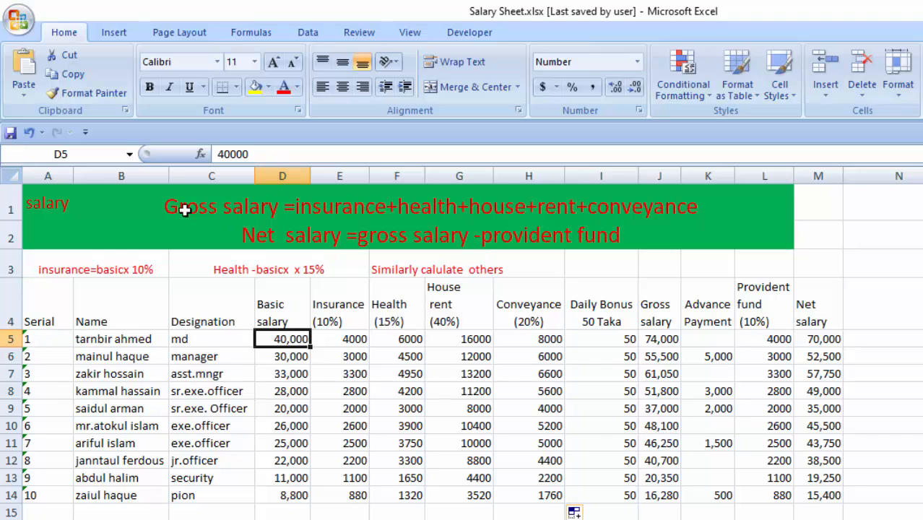
{"action": "left_click", "coordinate": [22, 154]}
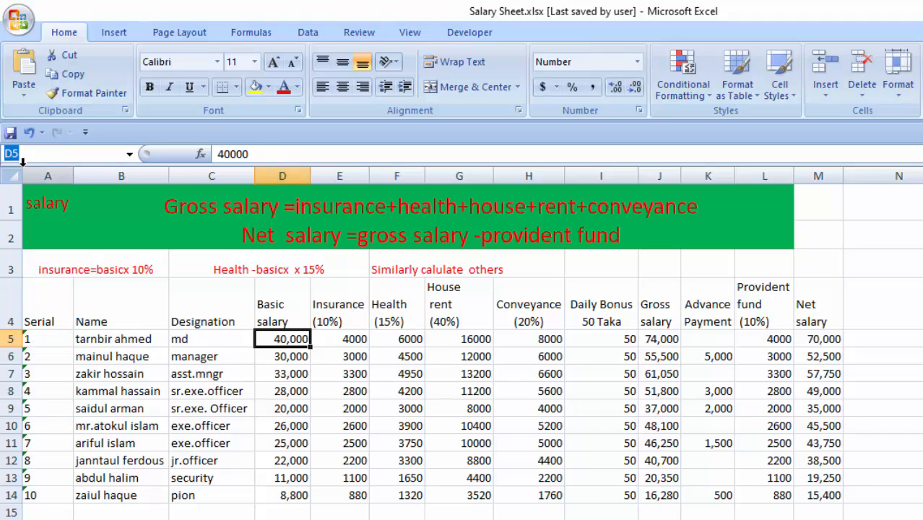
{"action": "left_click", "coordinate": [345, 340]}
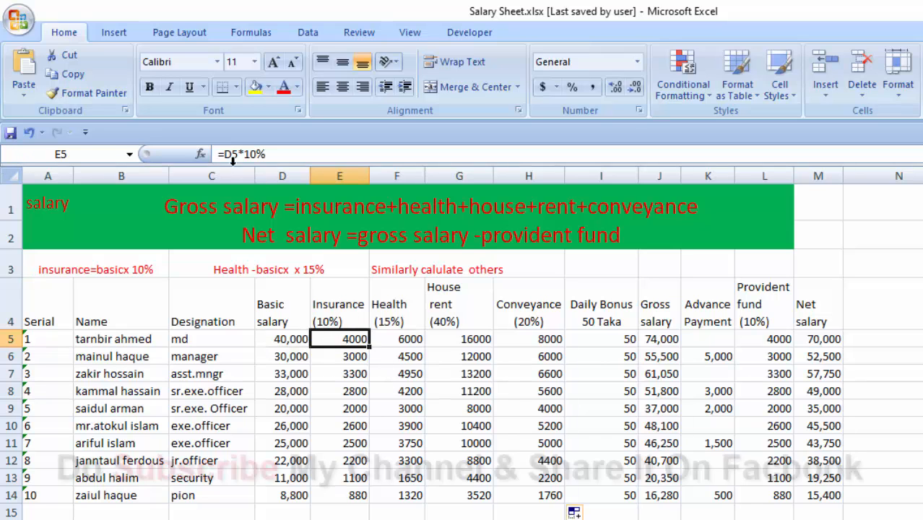
{"action": "left_click", "coordinate": [402, 339]}
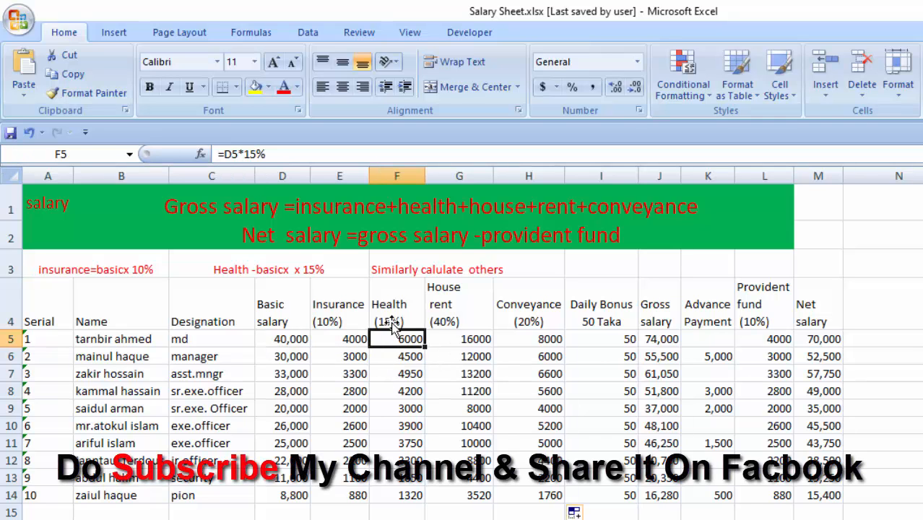
{"action": "left_click", "coordinate": [275, 153]}
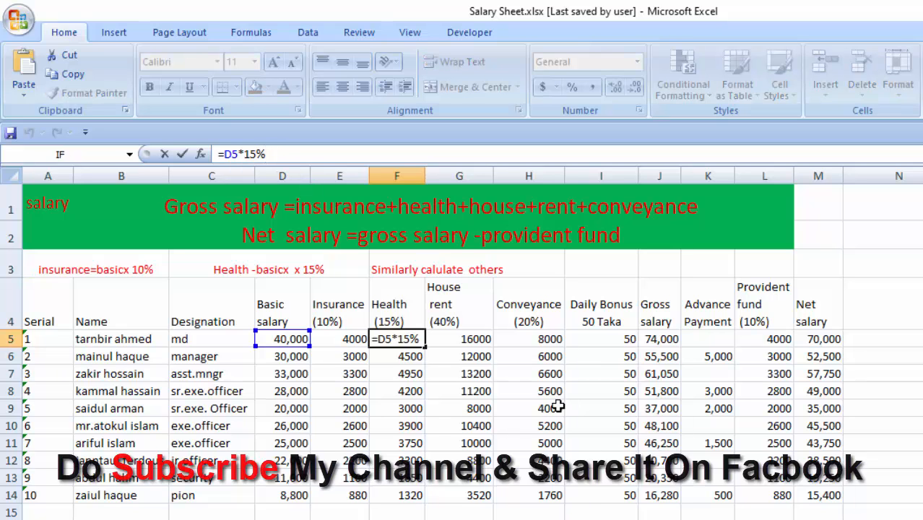
{"action": "key", "text": "Return"}
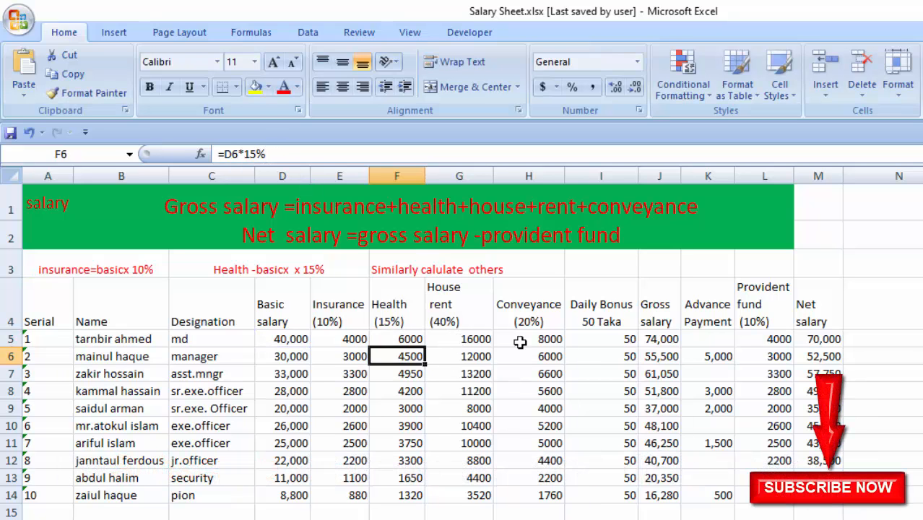
{"action": "left_click", "coordinate": [479, 340]}
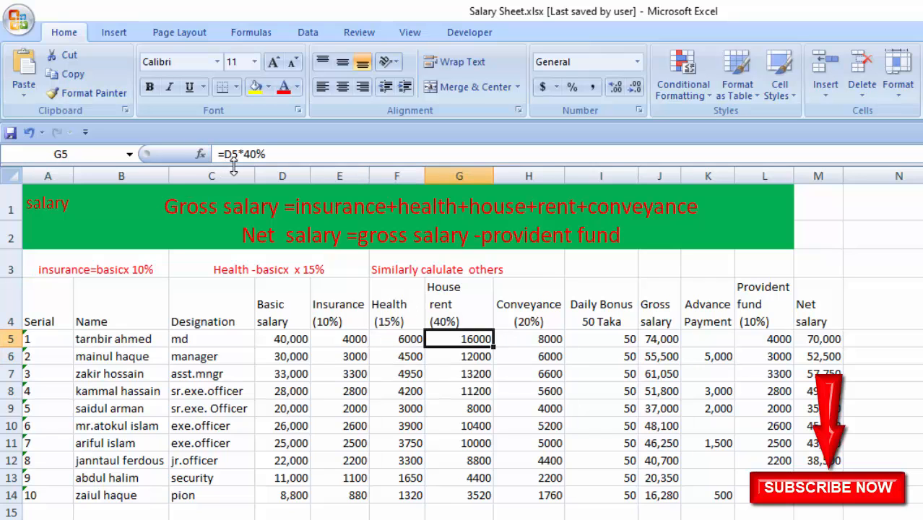
{"action": "left_click", "coordinate": [559, 343]}
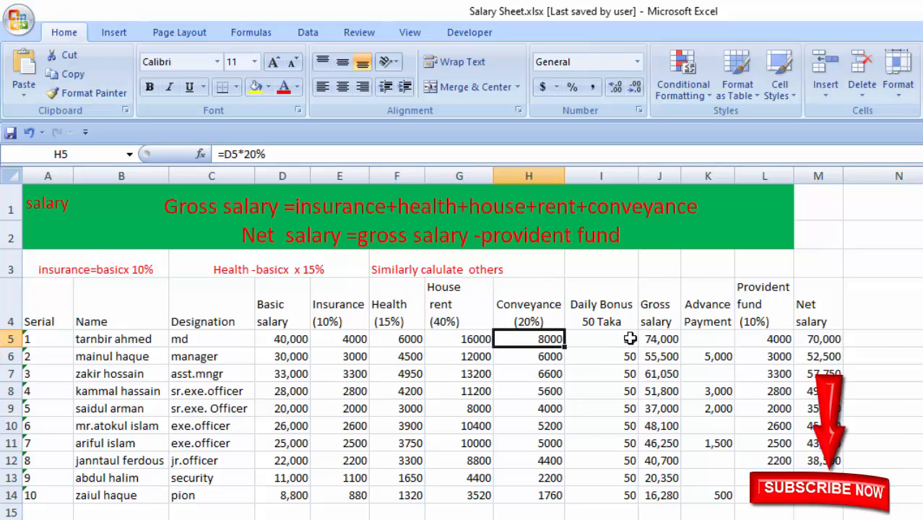
- Examine the daily bonus amounts of all employees in I5:I14
{"action": "left_click", "coordinate": [607, 338]}
{"action": "left_click_drag", "start_coordinate": [628, 339], "coordinate": [625, 495]}
{"action": "left_click", "coordinate": [621, 443]}
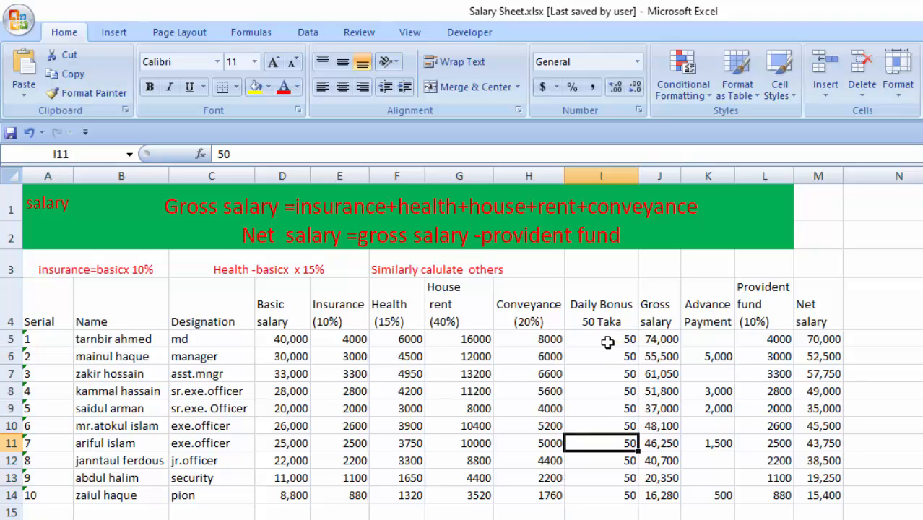
{"action": "mouse_move", "coordinate": [608, 342]}
{"action": "left_mouse_down"}
{"action": "mouse_move", "coordinate": [591, 460]}
{"action": "mouse_move", "coordinate": [594, 482]}
{"action": "mouse_move", "coordinate": [625, 500]}
{"action": "mouse_move", "coordinate": [616, 497]}
{"action": "mouse_move", "coordinate": [619, 453]}
{"action": "mouse_move", "coordinate": [602, 419]}
{"action": "mouse_move", "coordinate": [598, 353]}
{"action": "left_mouse_up"}
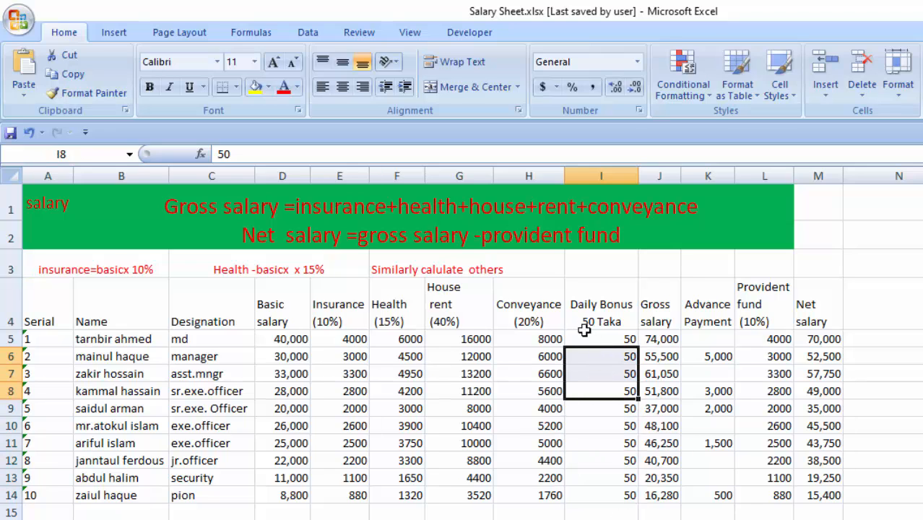
{"action": "left_click", "coordinate": [584, 334]}
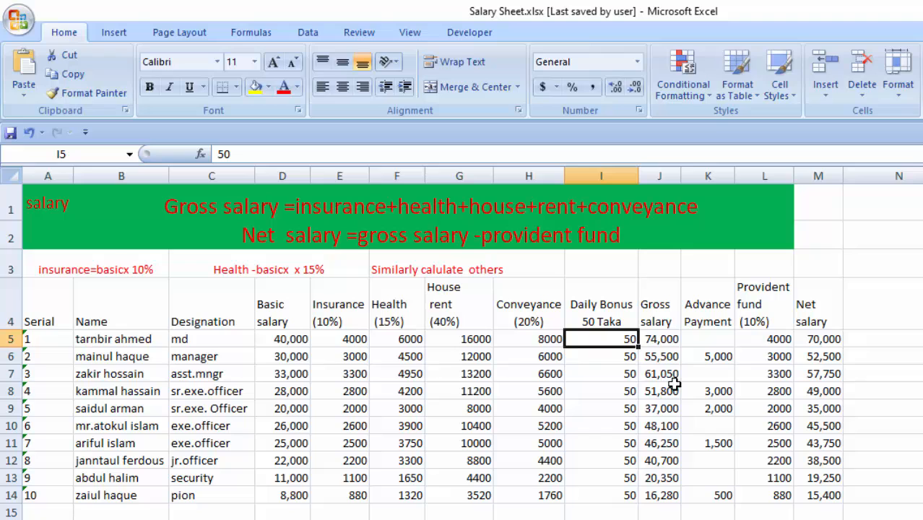
- Examine the gross salary formula in J5 alongside the basic salary column and the first employee's allowances and bonus in E5:I5
{"action": "left_click", "coordinate": [665, 344]}
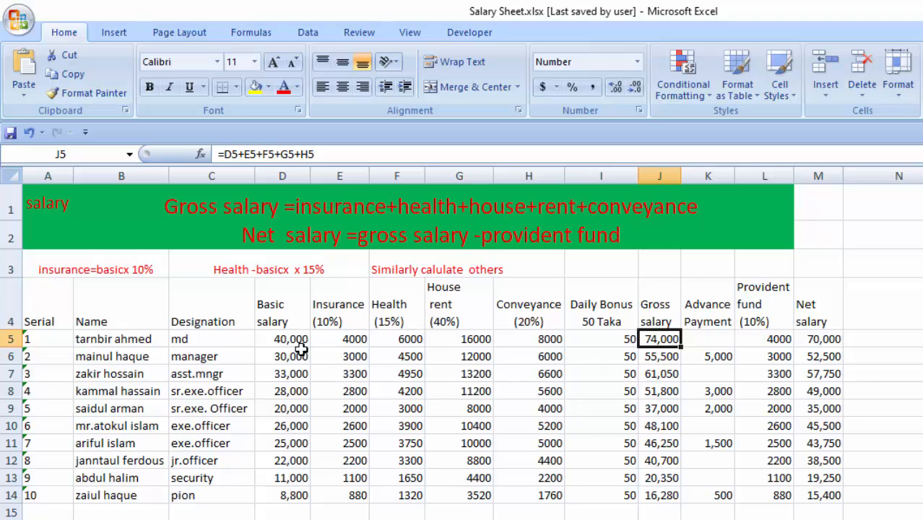
{"action": "left_click", "coordinate": [335, 338]}
{"action": "left_click_drag", "start_coordinate": [335, 338], "coordinate": [612, 341]}
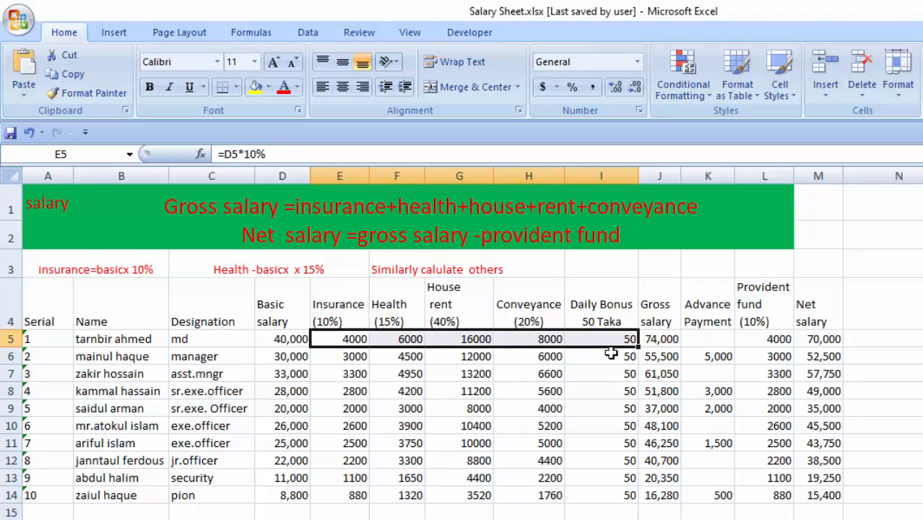
{"action": "left_click_drag", "start_coordinate": [288, 342], "coordinate": [303, 510]}
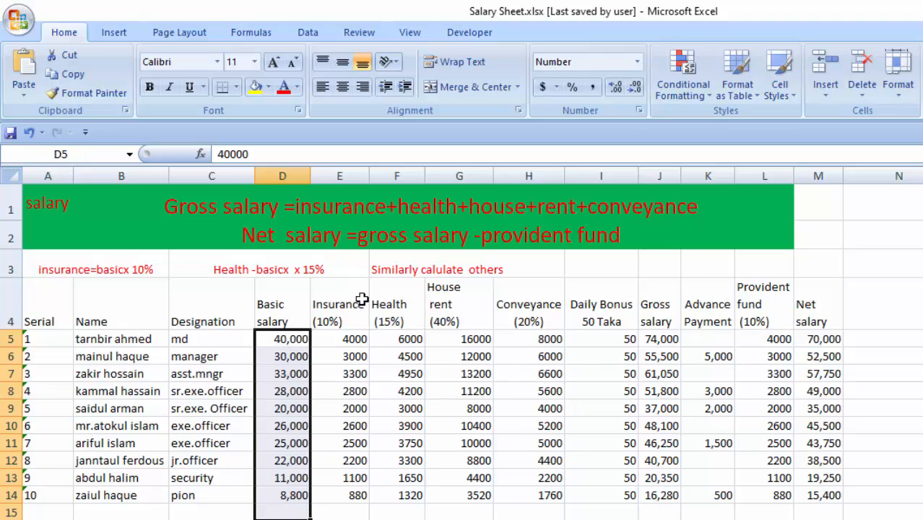
{"action": "left_click", "coordinate": [354, 345]}
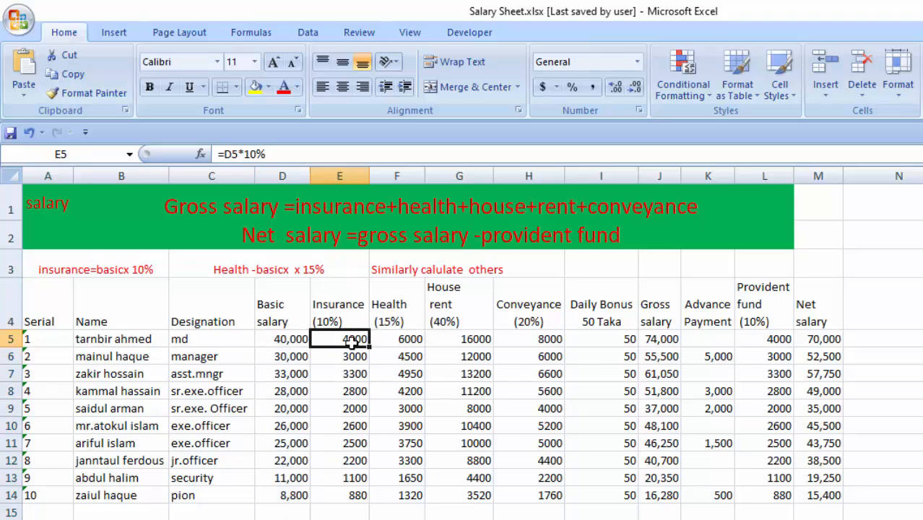
{"action": "left_click", "coordinate": [407, 343]}
{"action": "left_click", "coordinate": [458, 342]}
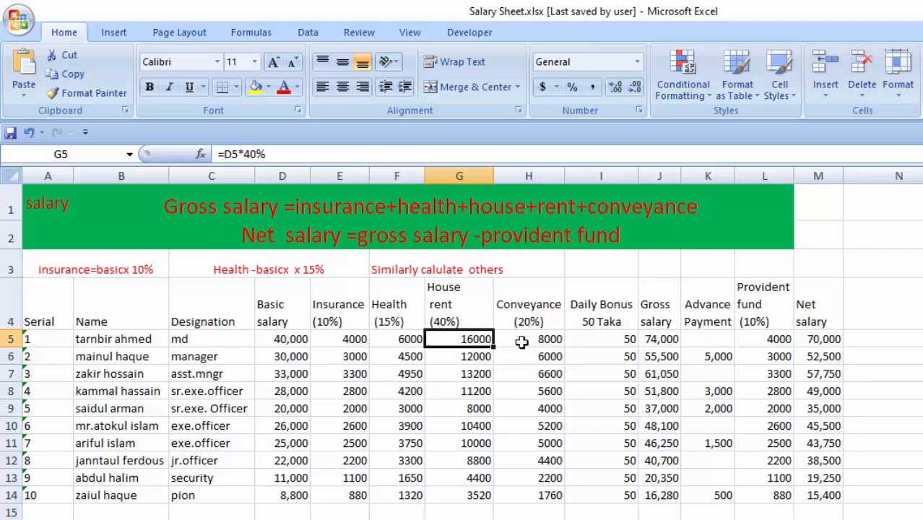
{"action": "left_click", "coordinate": [540, 341]}
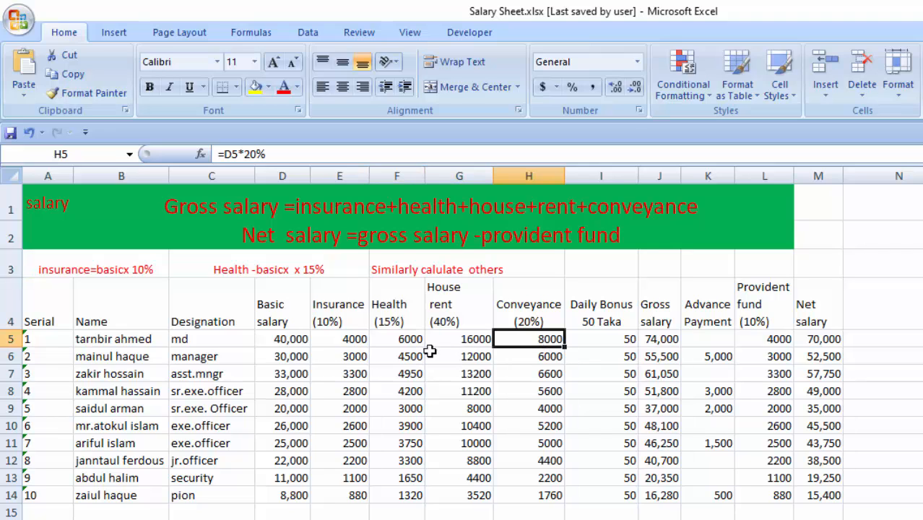
- Compare the allowances in columns E to H and the daily bonus with the gross salary formulas in J5 and J7
{"action": "left_click_drag", "start_coordinate": [350, 345], "coordinate": [529, 505]}
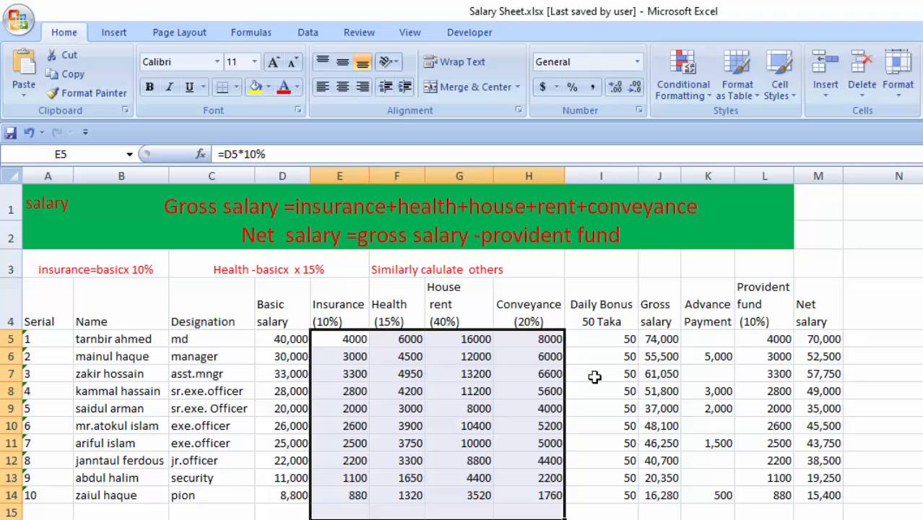
{"action": "left_click", "coordinate": [613, 342]}
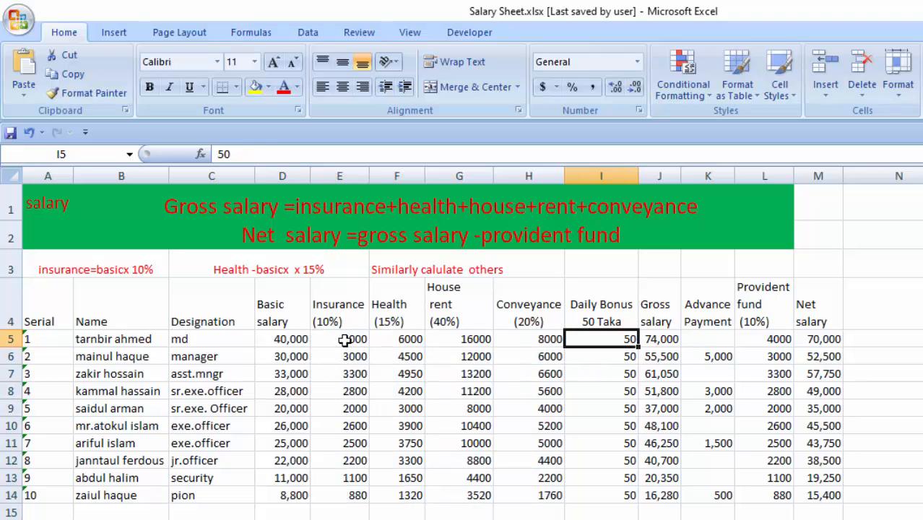
{"action": "left_click_drag", "start_coordinate": [341, 339], "coordinate": [599, 351]}
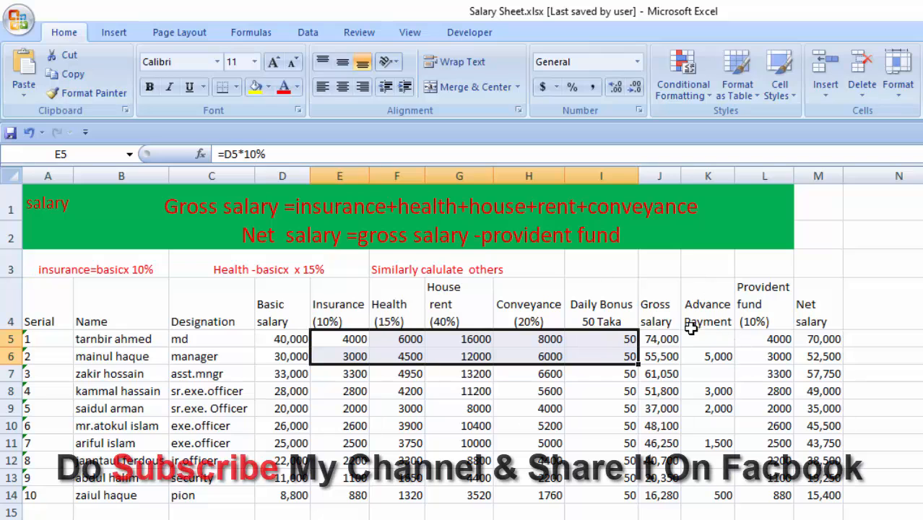
{"action": "left_click", "coordinate": [655, 344]}
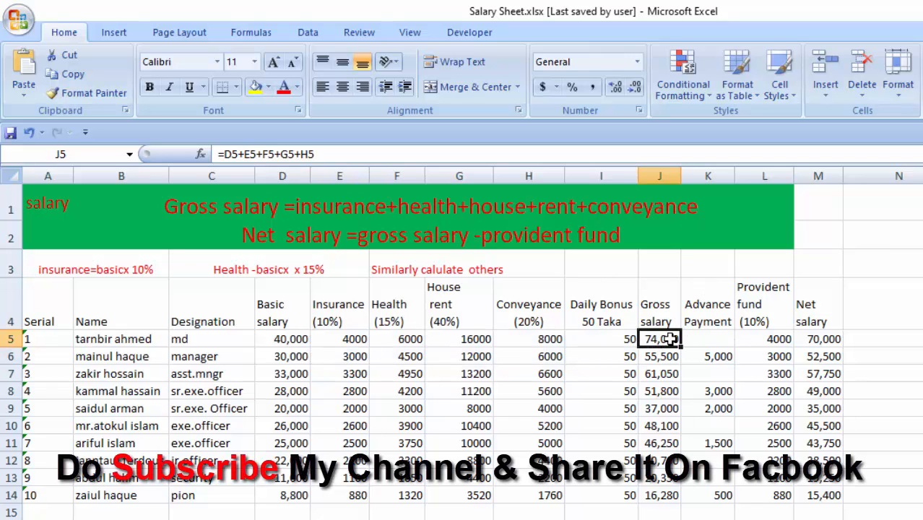
{"action": "left_click", "coordinate": [659, 370]}
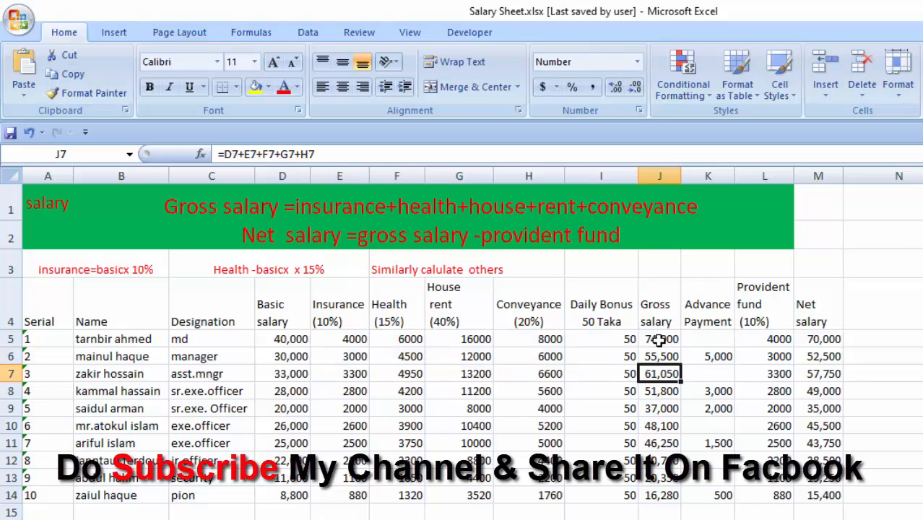
- Clear the gross salary formulas of all employees in J5:J14
{"action": "left_click_drag", "start_coordinate": [659, 339], "coordinate": [659, 494]}
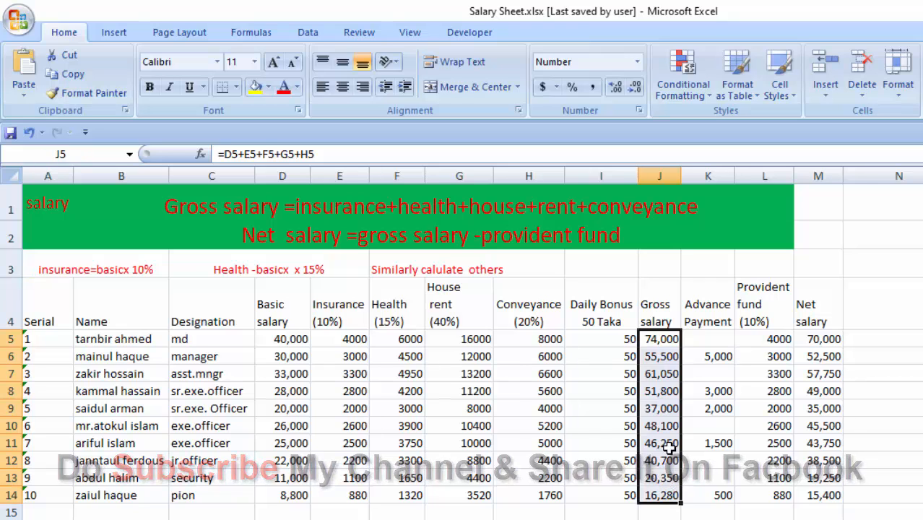
{"action": "key", "text": "Delete"}
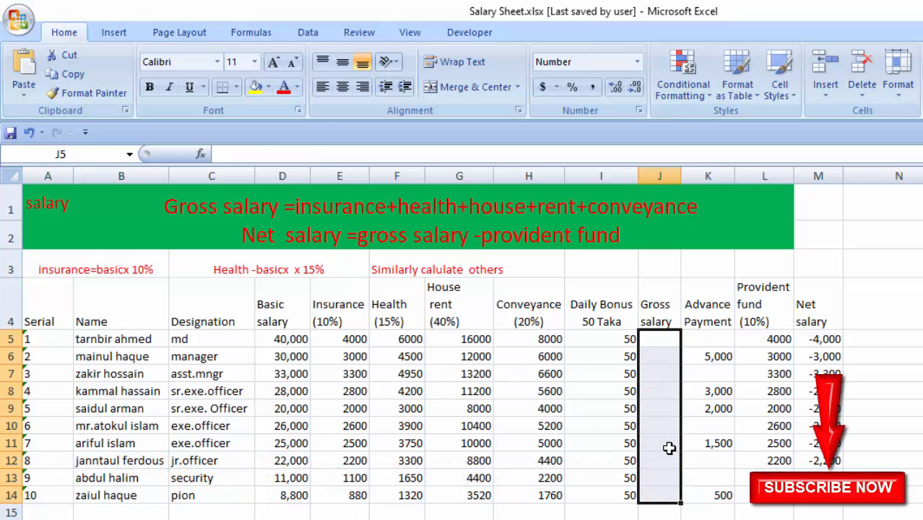
{"action": "left_click", "coordinate": [656, 519]}
- Start the first employee's gross salary in J5 with a reference to the basic salary, =D5
{"action": "left_click", "coordinate": [657, 341]}
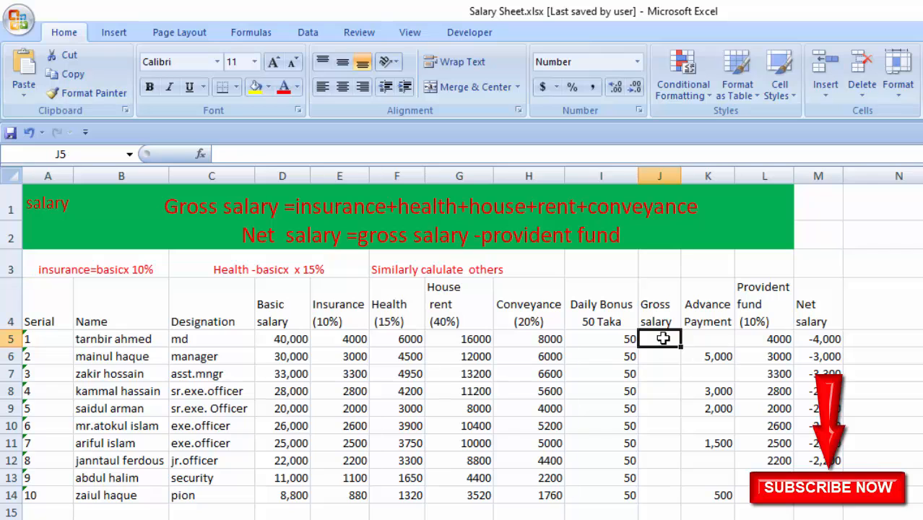
{"action": "type", "text": "="}
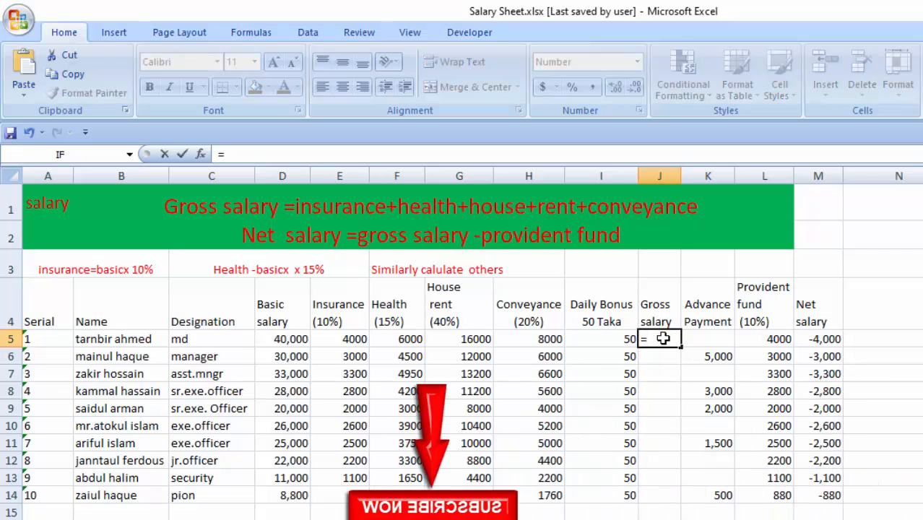
{"action": "left_click", "coordinate": [287, 344]}
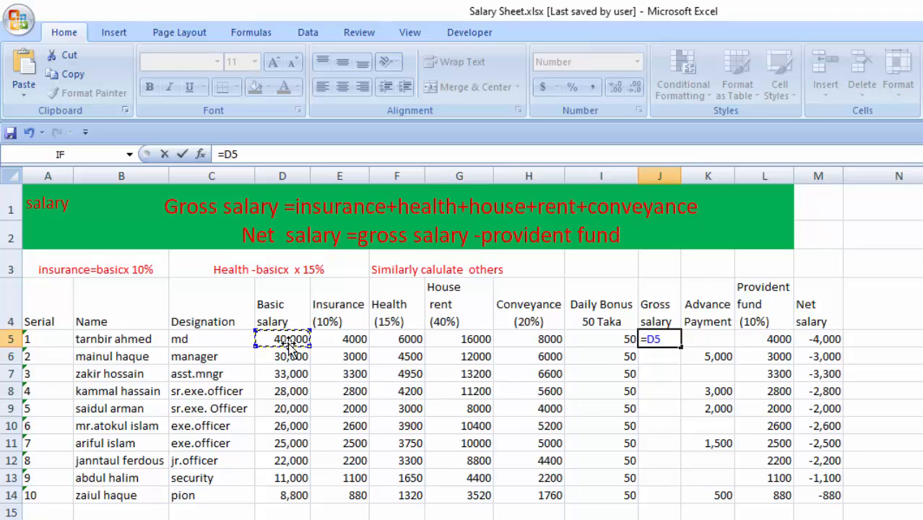
{"action": "key", "text": "Return"}
- Complete the first employee's gross salary in J5 by adding all allowances and the daily bonus, making =D5+E5+F5+G5+H5+I5
{"action": "double_click", "coordinate": [662, 337]}
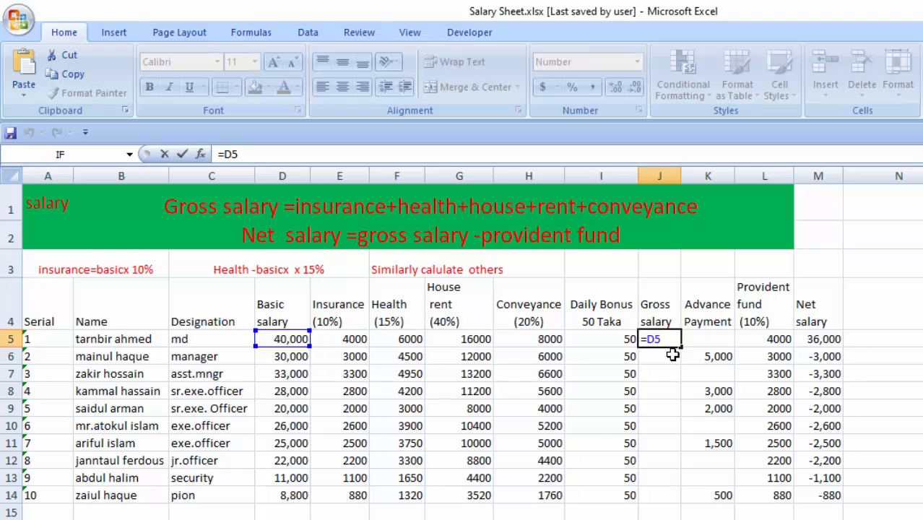
{"action": "type", "text": "+"}
{"action": "left_click", "coordinate": [346, 339]}
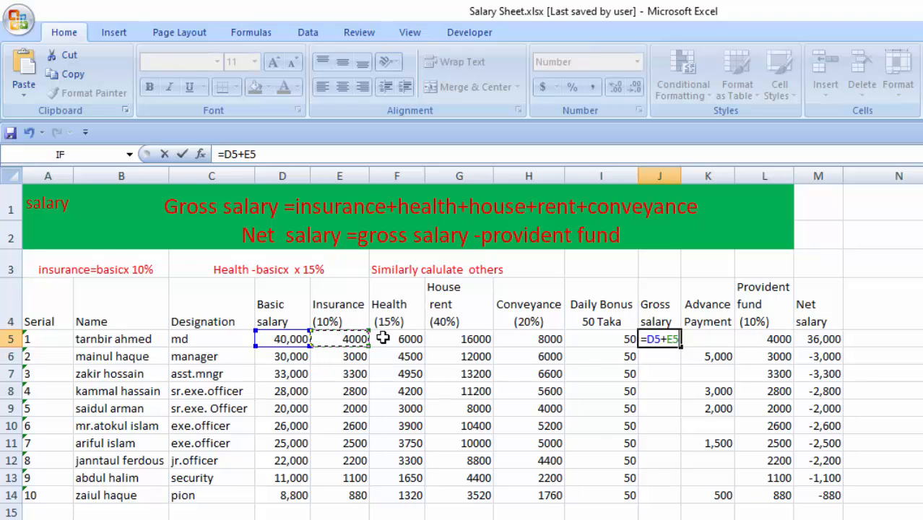
{"action": "type", "text": "+"}
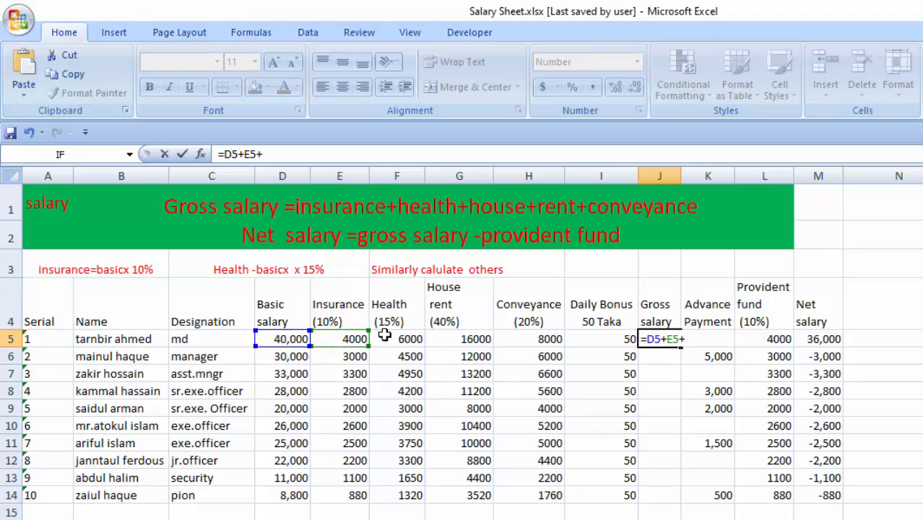
{"action": "left_click", "coordinate": [404, 341]}
{"action": "type", "text": "+"}
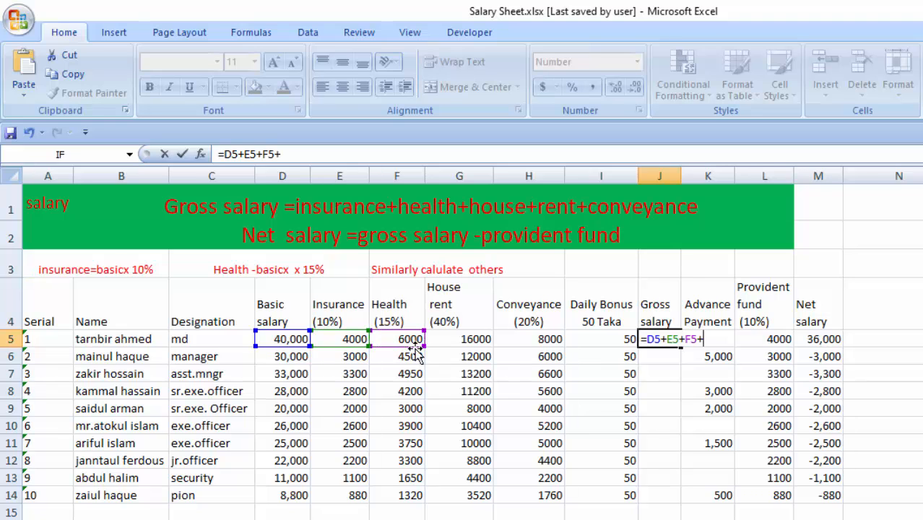
{"action": "left_click", "coordinate": [461, 341]}
{"action": "type", "text": "+"}
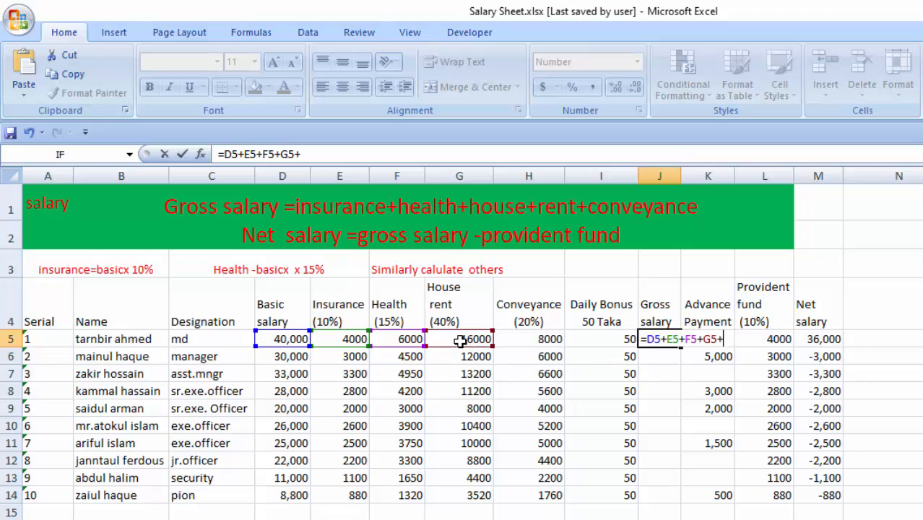
{"action": "left_click", "coordinate": [545, 343]}
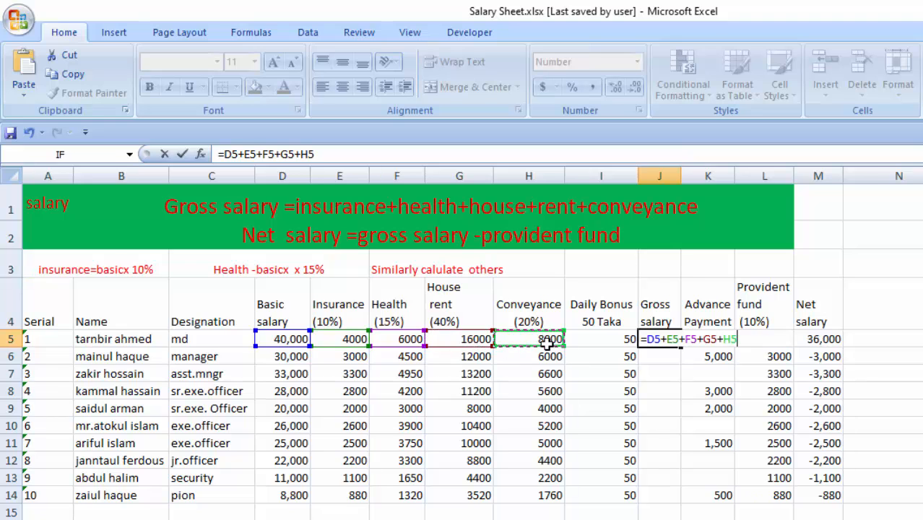
{"action": "type", "text": "+"}
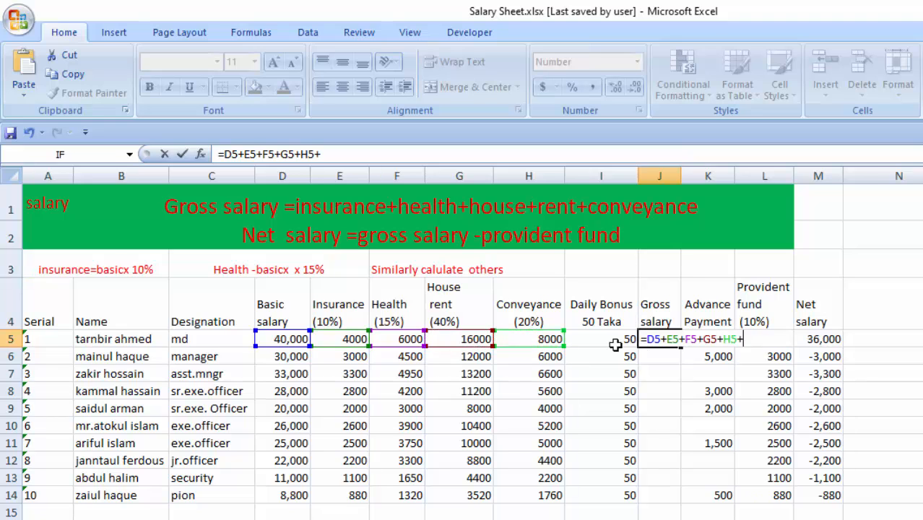
{"action": "left_click", "coordinate": [630, 348]}
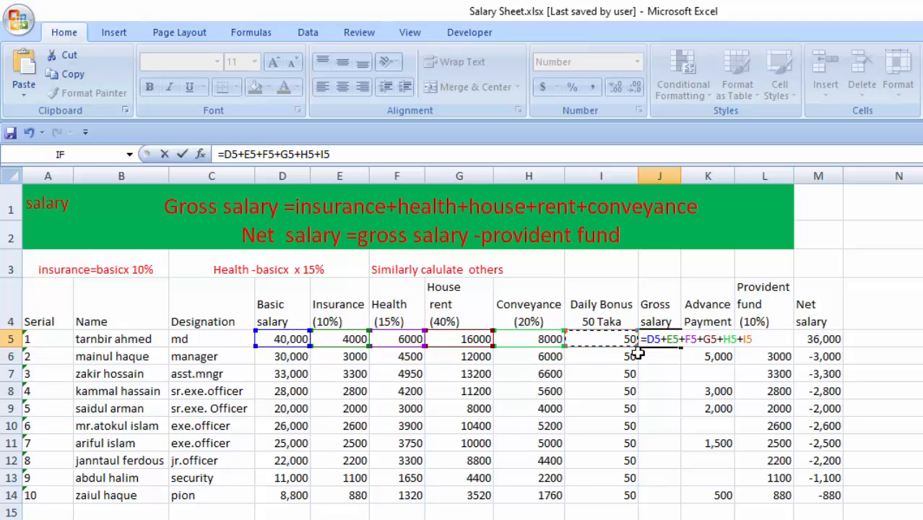
{"action": "key", "text": "Return"}
{"action": "left_click", "coordinate": [648, 425]}
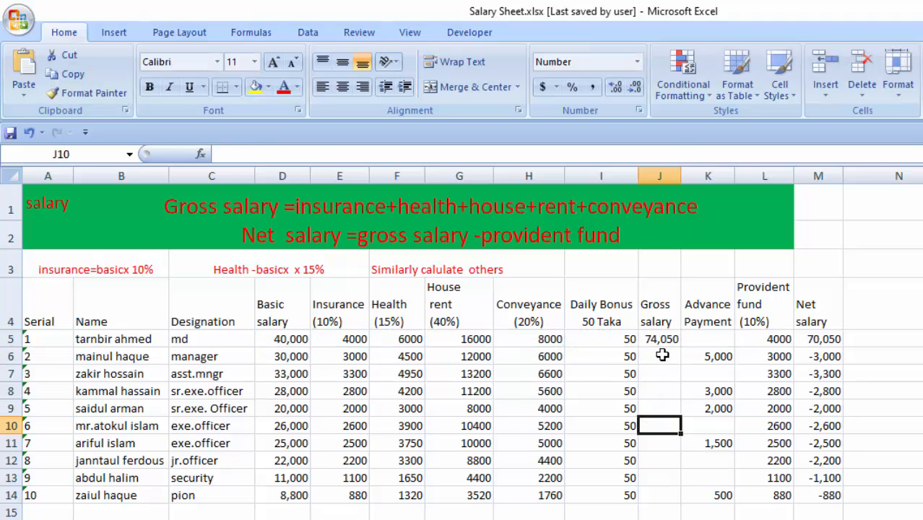
- Check the gross salary formula in J5 and fill it down through J14 for all employees
{"action": "left_click", "coordinate": [663, 340]}
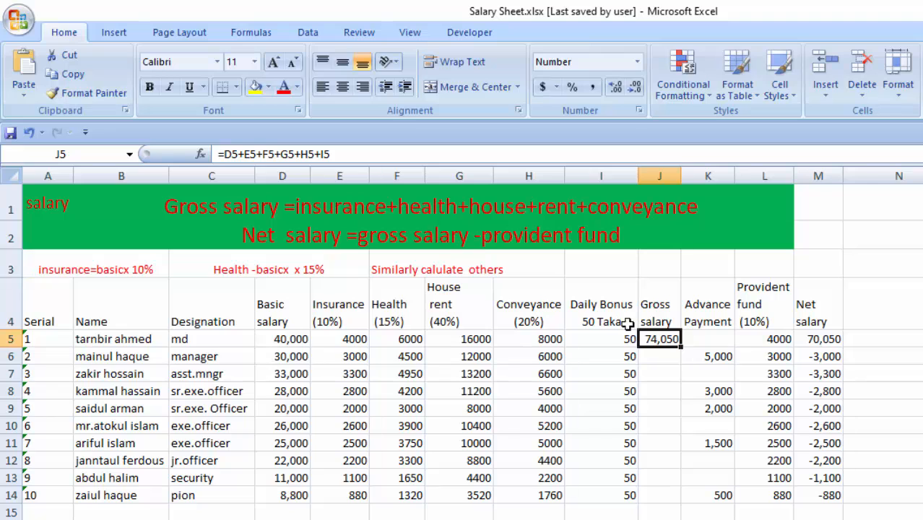
{"action": "double_click", "coordinate": [660, 340]}
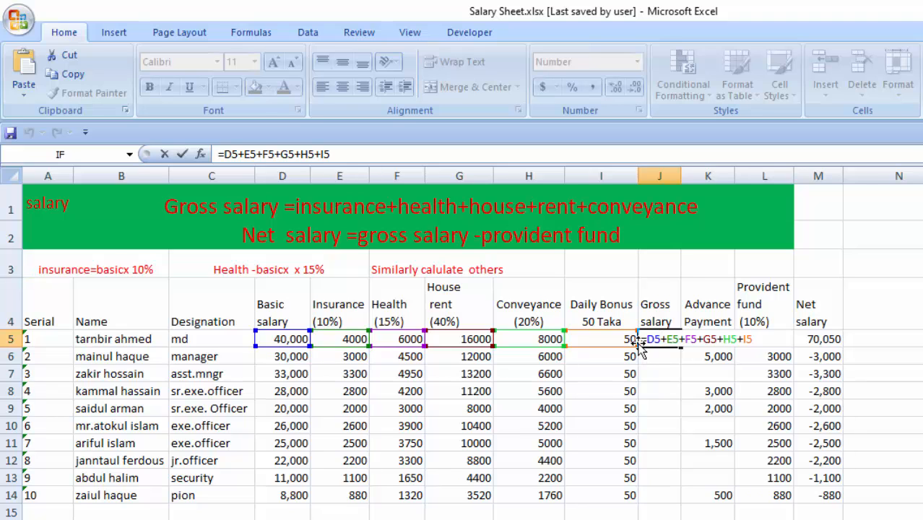
{"action": "key", "text": "Return"}
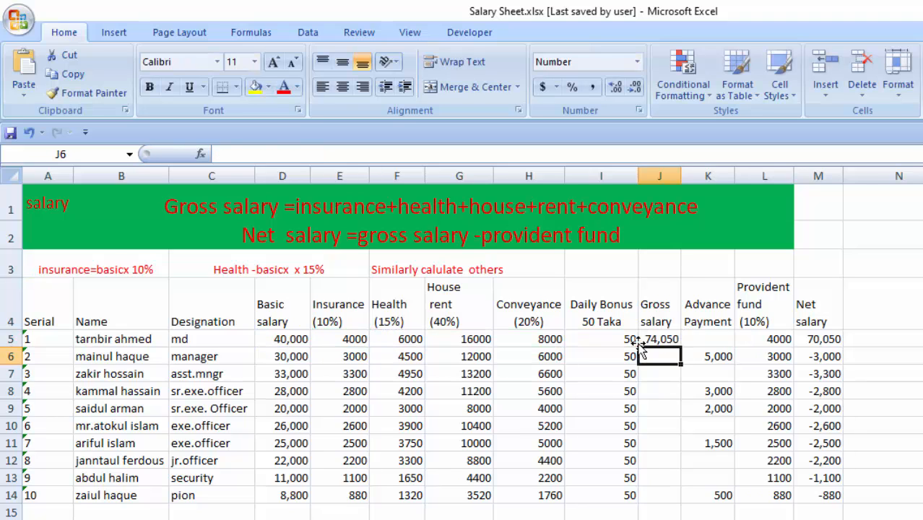
{"action": "left_click", "coordinate": [665, 339]}
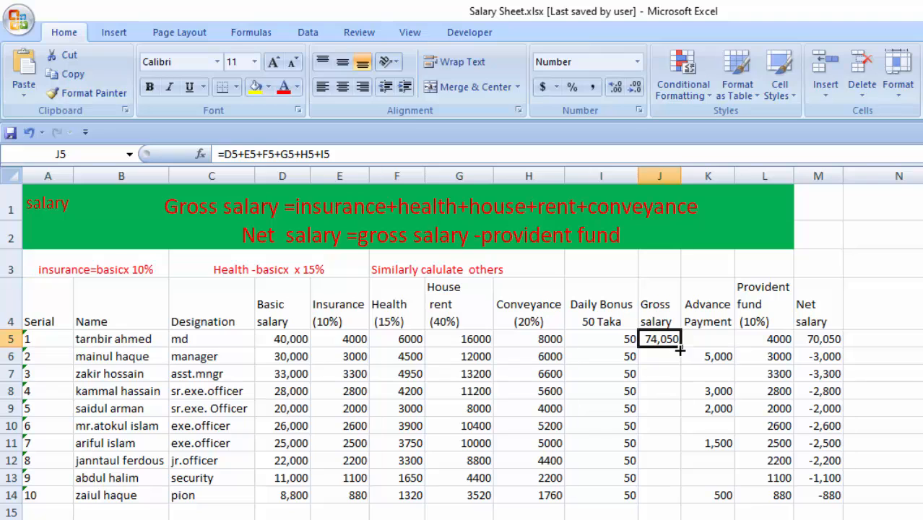
{"action": "left_click_drag", "start_coordinate": [679, 348], "coordinate": [683, 505]}
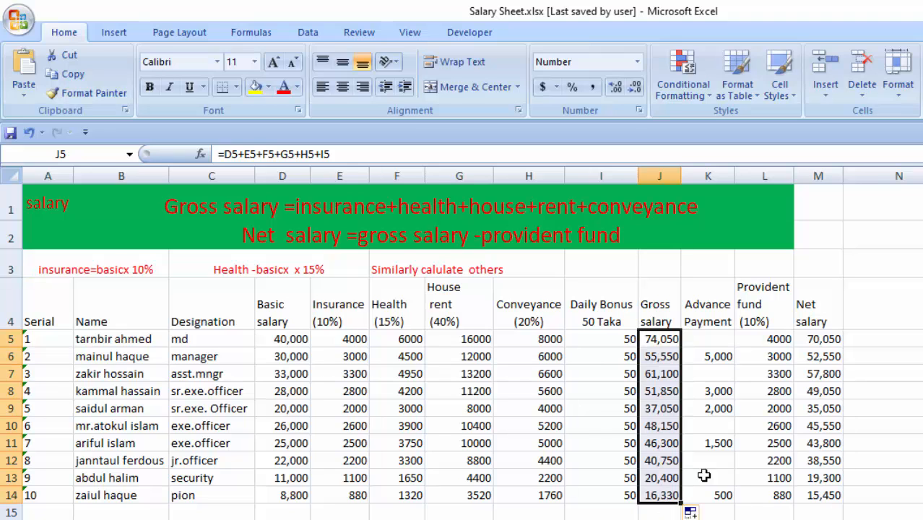
- Compare basic salary with gross salary for the first and last employees in rows 5 and 14
{"action": "left_click", "coordinate": [284, 339]}
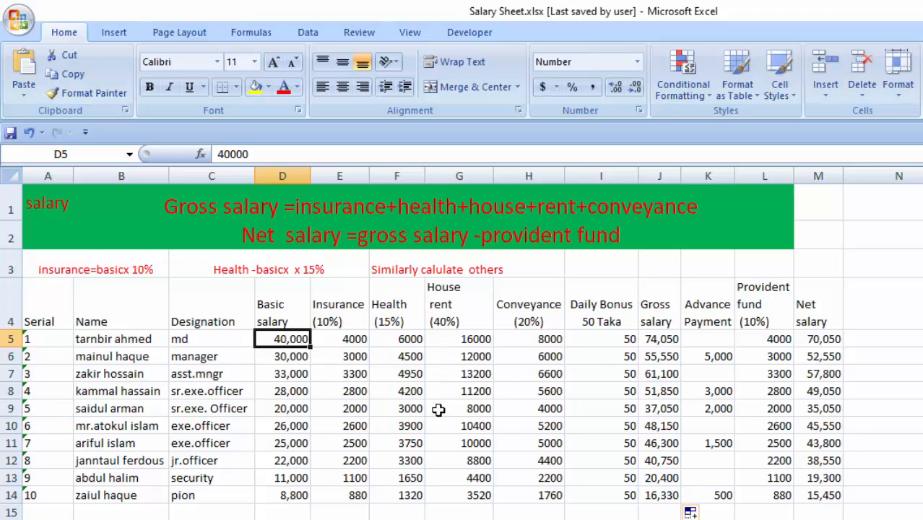
{"action": "left_click", "coordinate": [672, 339]}
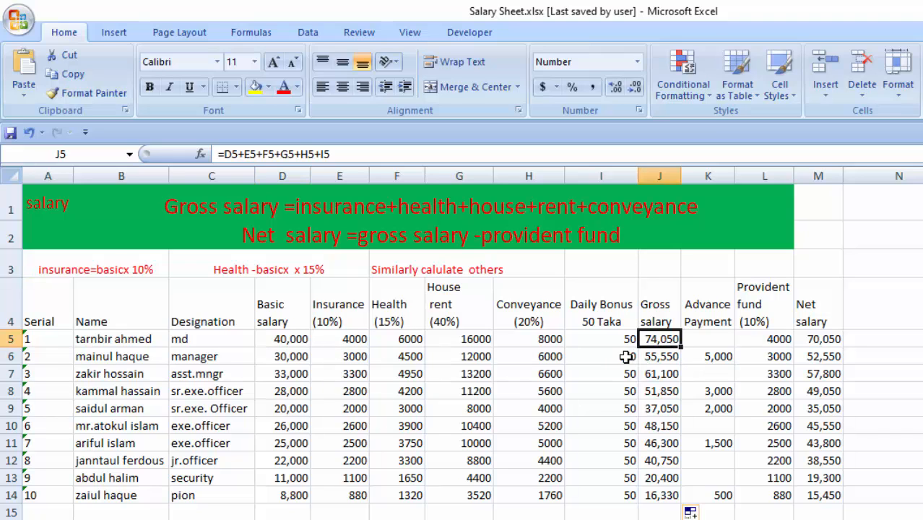
{"action": "left_click", "coordinate": [283, 495]}
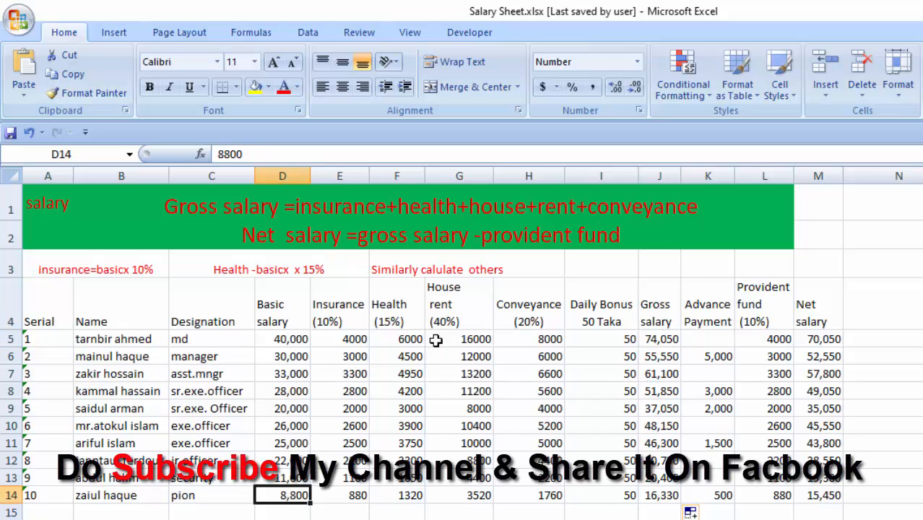
{"action": "left_click", "coordinate": [661, 496]}
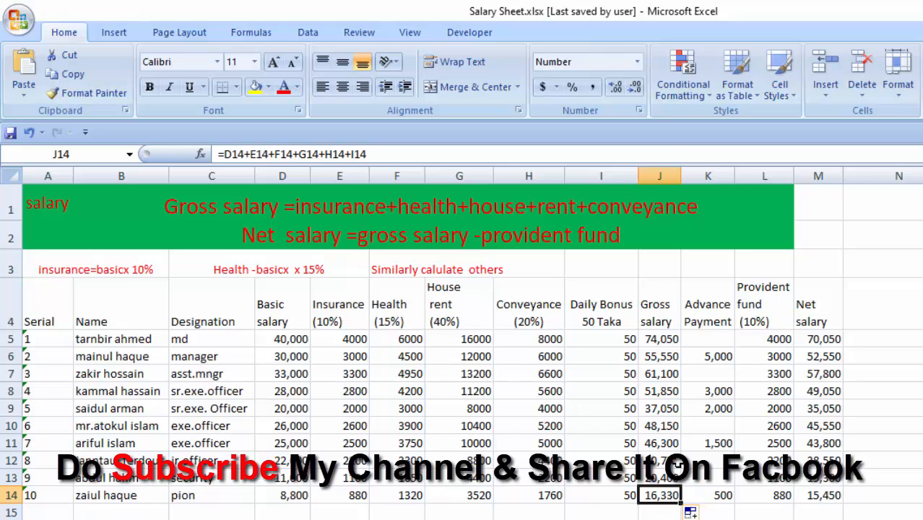
- Examine the advance payments in K5:K14, comparing the manager's advance in K6 with the basic salary in D6
{"action": "left_click", "coordinate": [717, 339]}
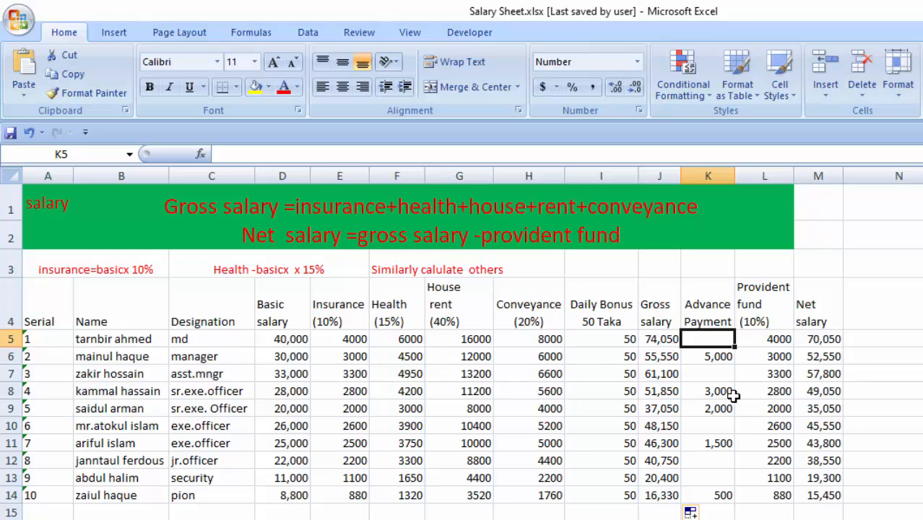
{"action": "left_click", "coordinate": [721, 358]}
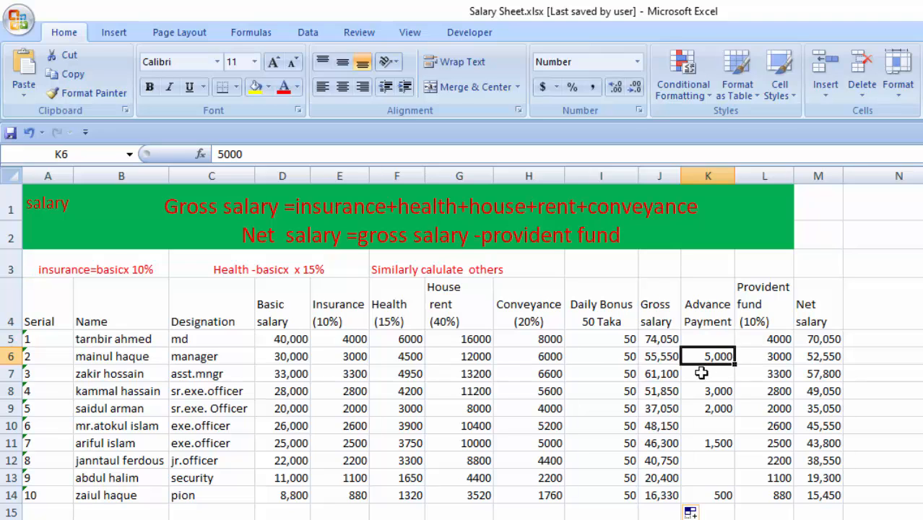
{"action": "left_click", "coordinate": [282, 356]}
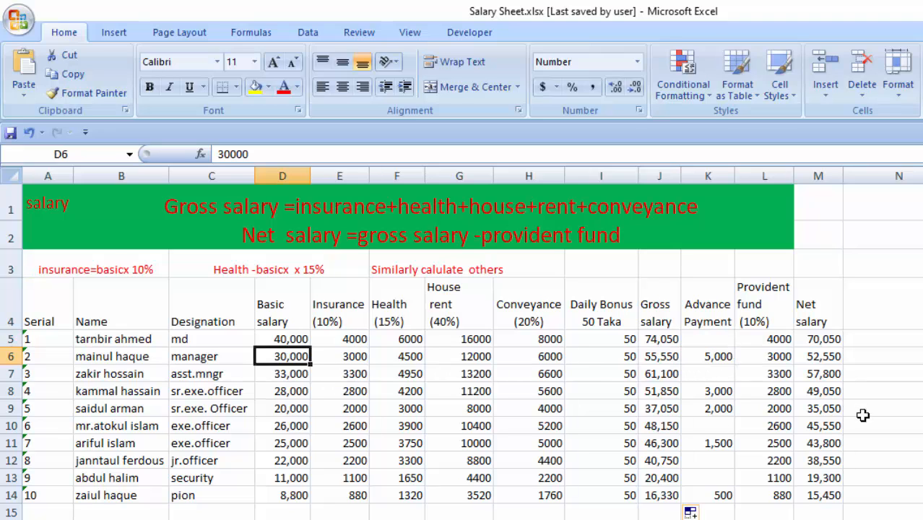
{"action": "left_click_drag", "start_coordinate": [706, 359], "coordinate": [707, 376]}
{"action": "left_click", "coordinate": [711, 359]}
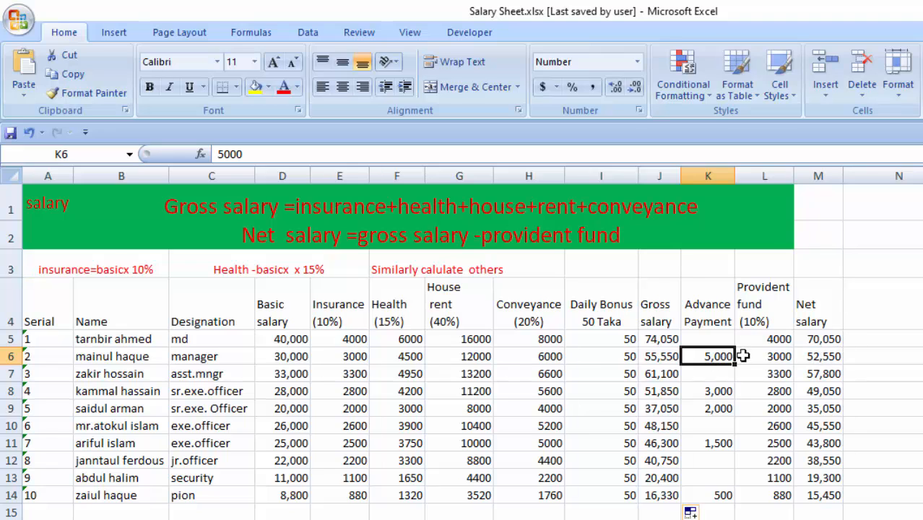
{"action": "left_click_drag", "start_coordinate": [713, 336], "coordinate": [719, 492]}
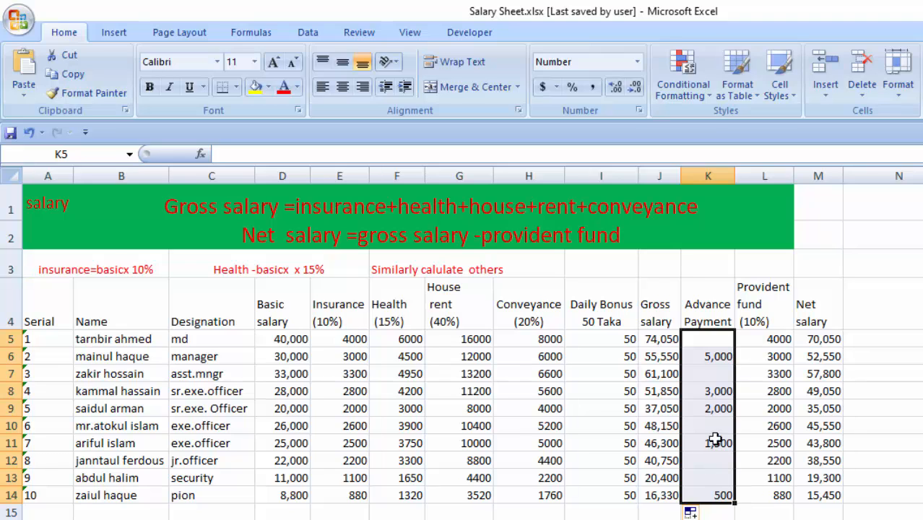
{"action": "left_click", "coordinate": [717, 339]}
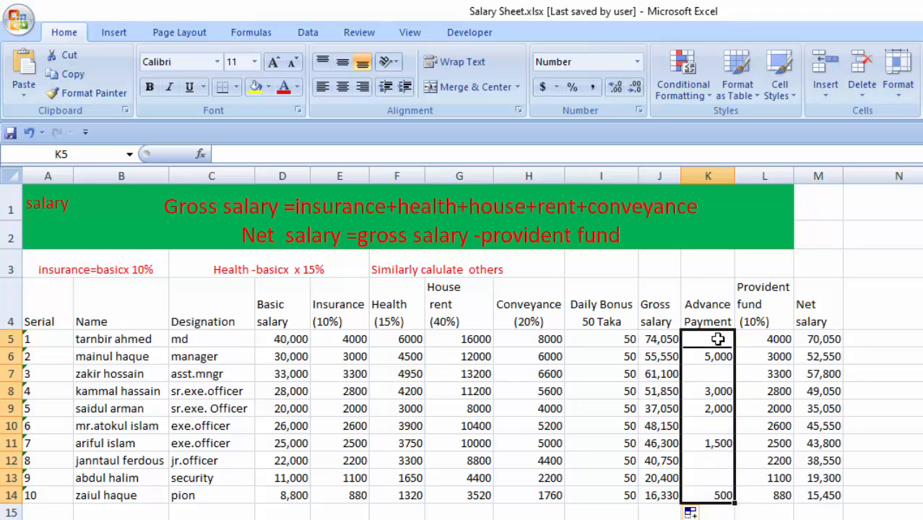
{"action": "mouse_move", "coordinate": [717, 338]}
{"action": "left_mouse_down"}
{"action": "mouse_move", "coordinate": [725, 479]}
{"action": "mouse_move", "coordinate": [717, 497]}
{"action": "left_mouse_up"}
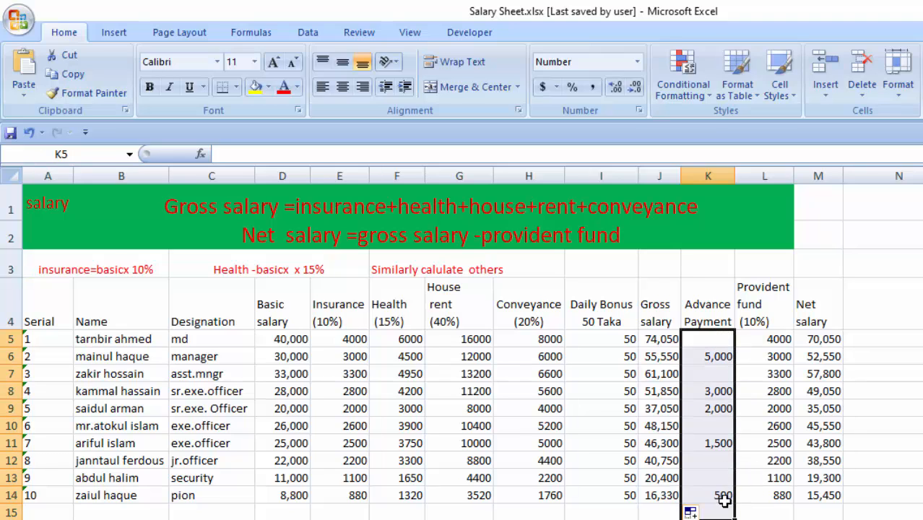
- Examine the 10% provident fund formulas in L5:L14
{"action": "left_click", "coordinate": [763, 339]}
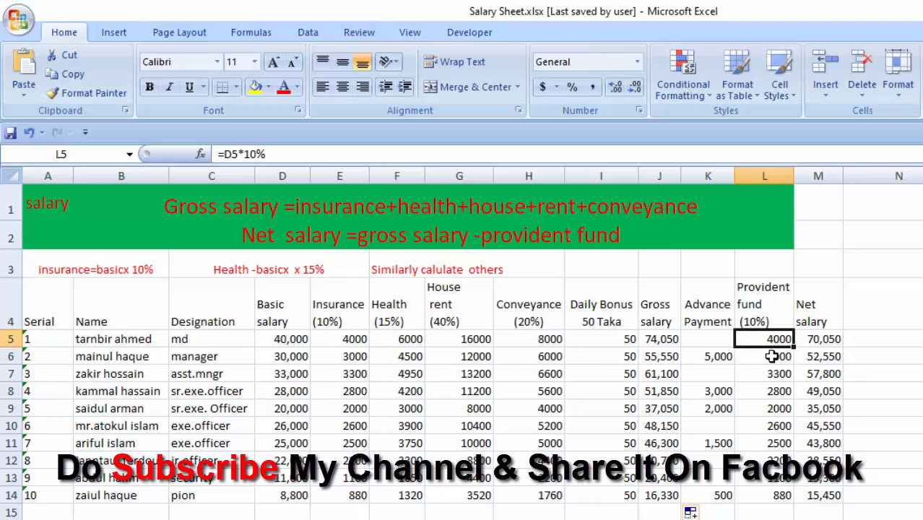
{"action": "left_click", "coordinate": [768, 355]}
{"action": "left_click", "coordinate": [762, 338]}
{"action": "left_click_drag", "start_coordinate": [764, 339], "coordinate": [767, 491]}
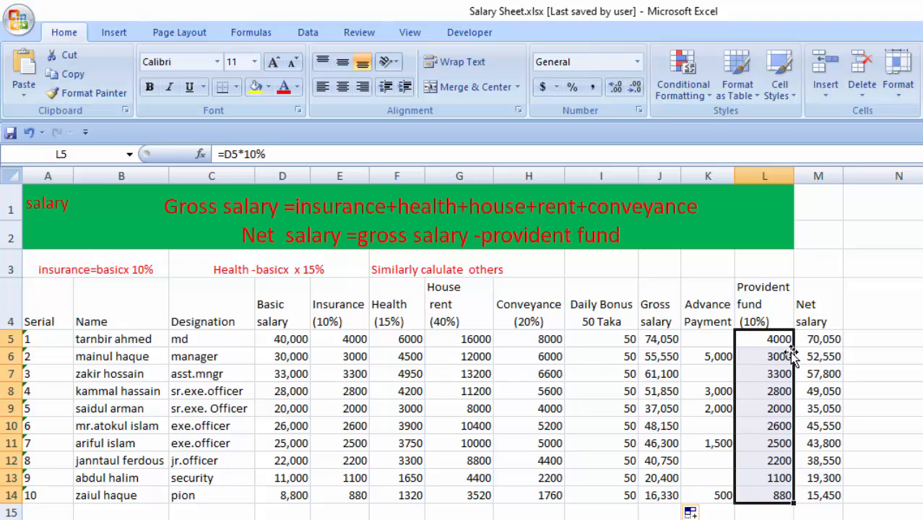
{"action": "left_click", "coordinate": [760, 339]}
{"action": "left_click_drag", "start_coordinate": [751, 340], "coordinate": [780, 495]}
- Check the net salary formula in M5 and clear the net salaries of all employees in M5:M14
{"action": "left_click", "coordinate": [813, 343]}
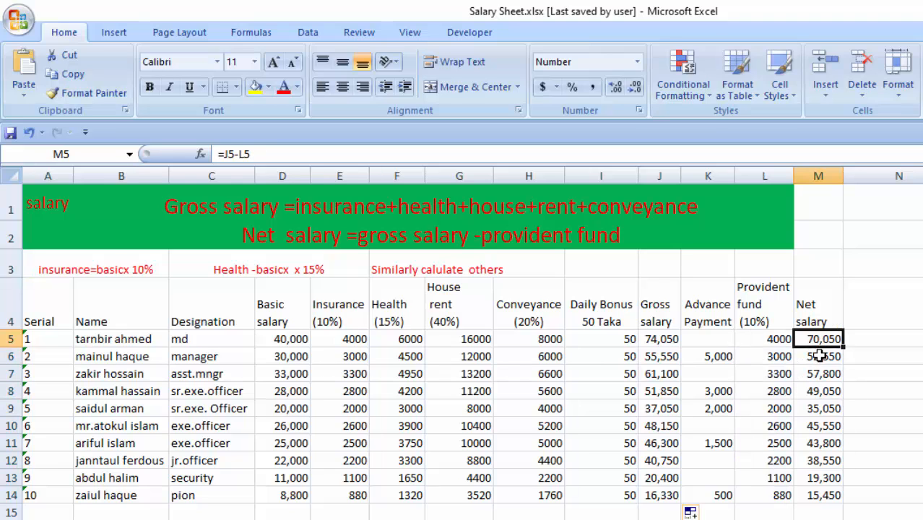
{"action": "left_click_drag", "start_coordinate": [823, 339], "coordinate": [826, 495]}
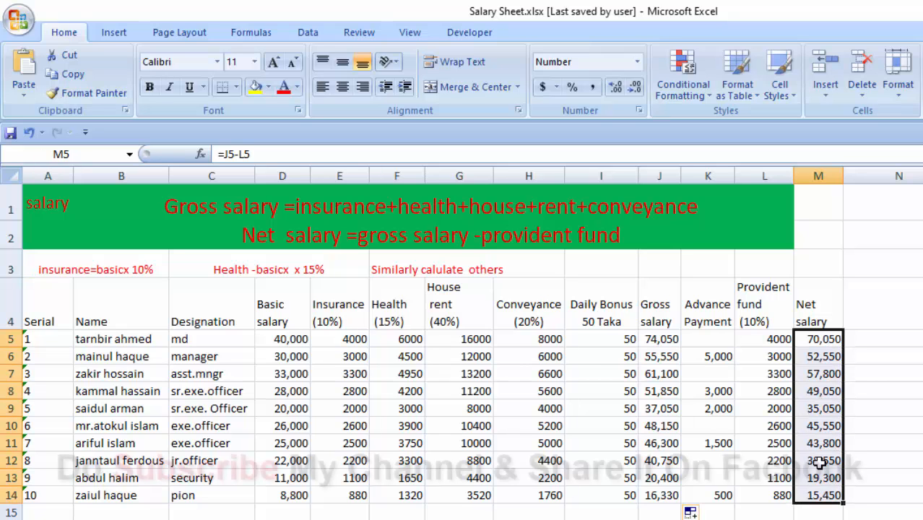
{"action": "key", "text": "Delete"}
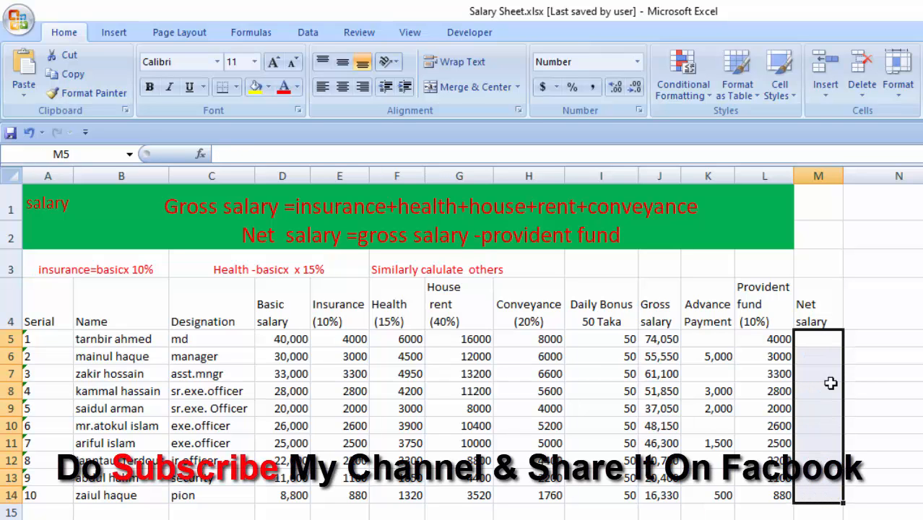
{"action": "left_click", "coordinate": [803, 338]}
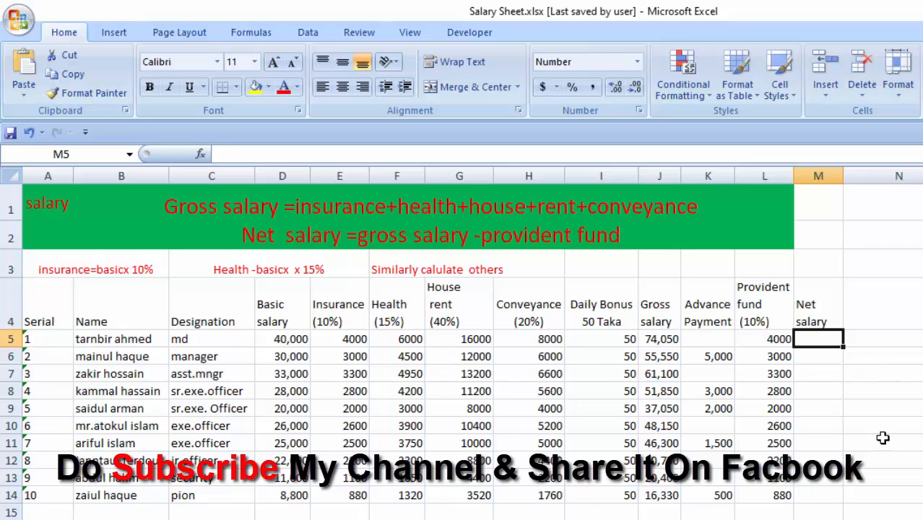
{"action": "type", "text": "="}
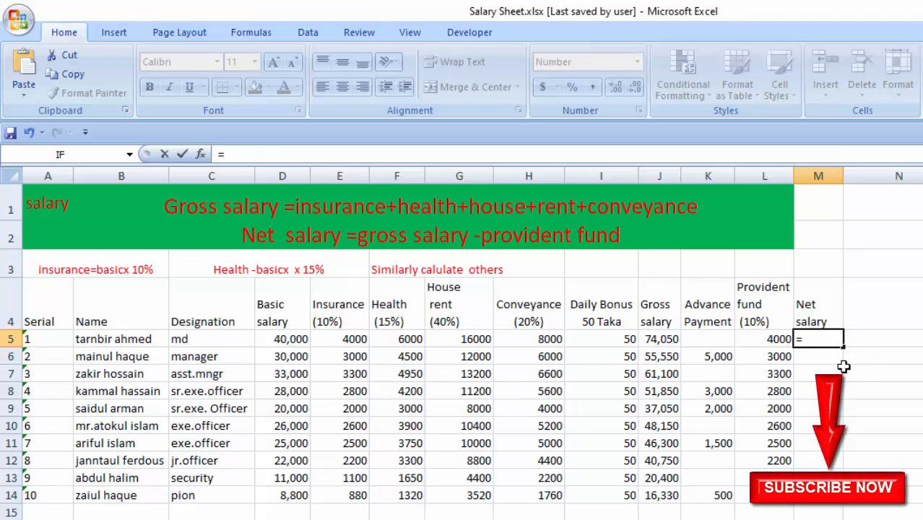
{"action": "left_click", "coordinate": [657, 340]}
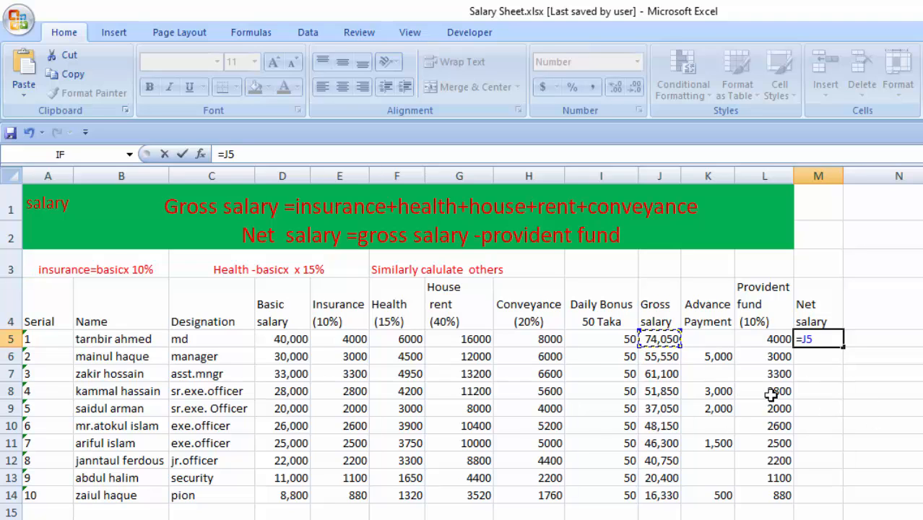
{"action": "type", "text": "-"}
{"action": "left_click", "coordinate": [708, 339]}
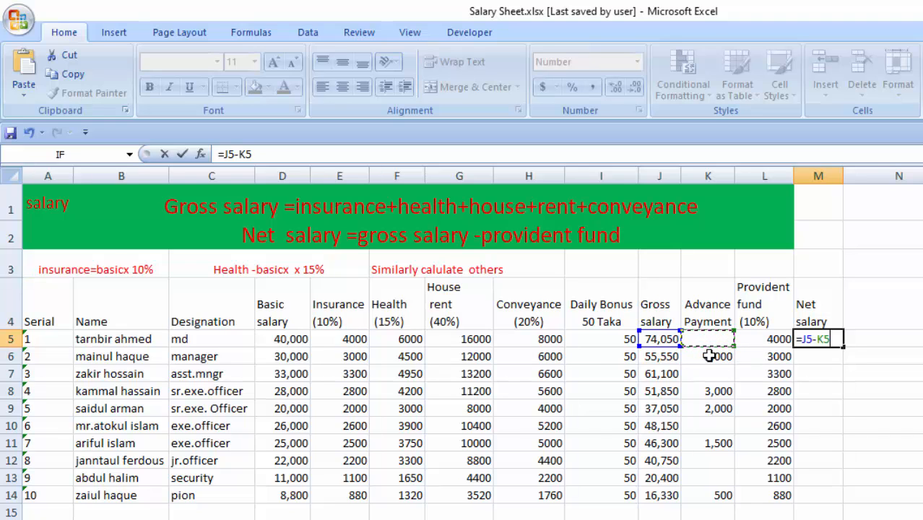
{"action": "type", "text": "-"}
{"action": "left_click", "coordinate": [763, 339]}
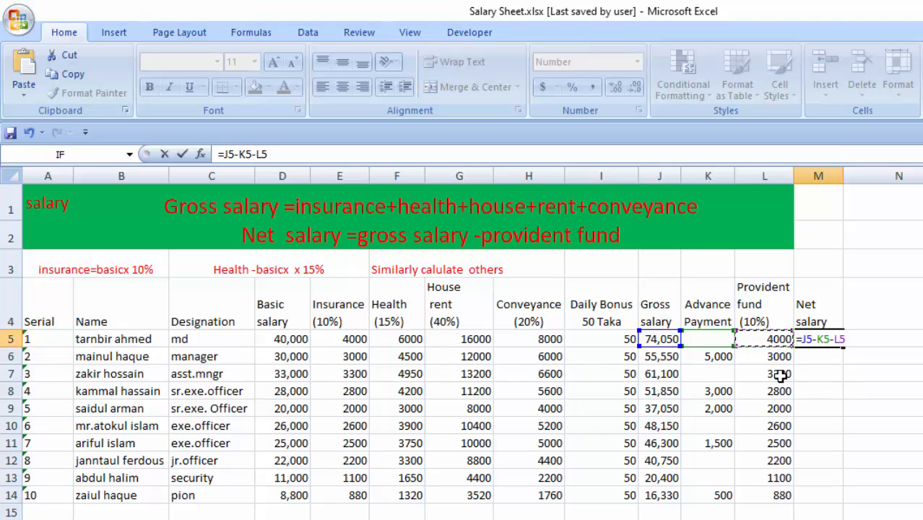
{"action": "key", "text": "BackSpace"}
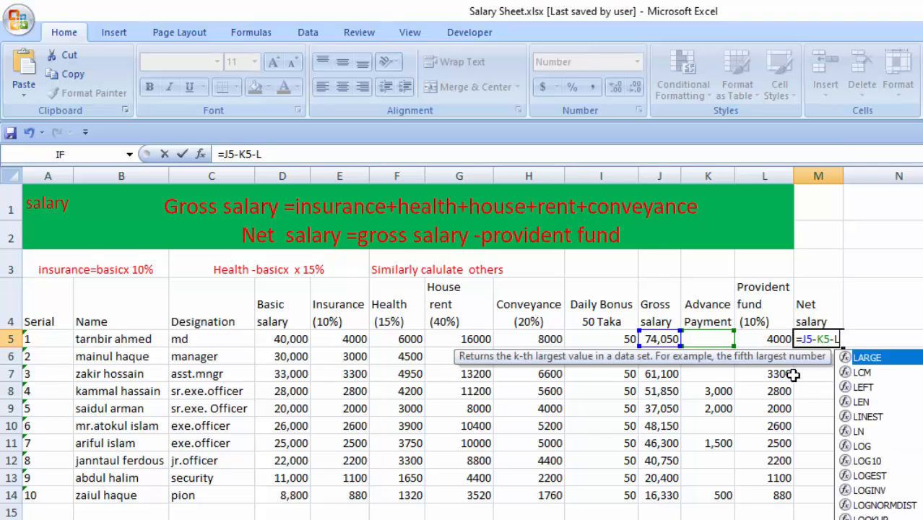
{"action": "key", "text": "Escape"}
{"action": "key", "text": "Escape"}
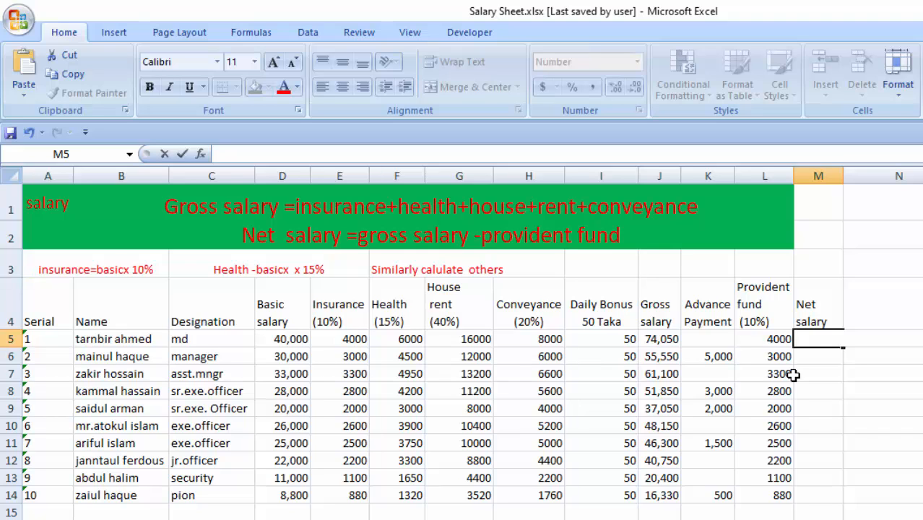
- Try to enter the net salary formula =J5-K5-L5 in M5, deducting advance payment and provident fund from gross salary
{"action": "type", "text": "="}
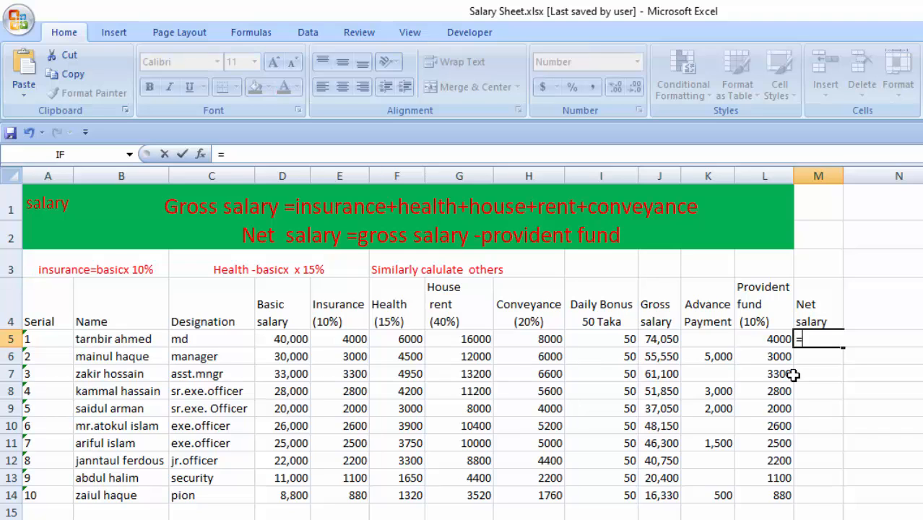
{"action": "left_click", "coordinate": [658, 338]}
{"action": "type", "text": "-"}
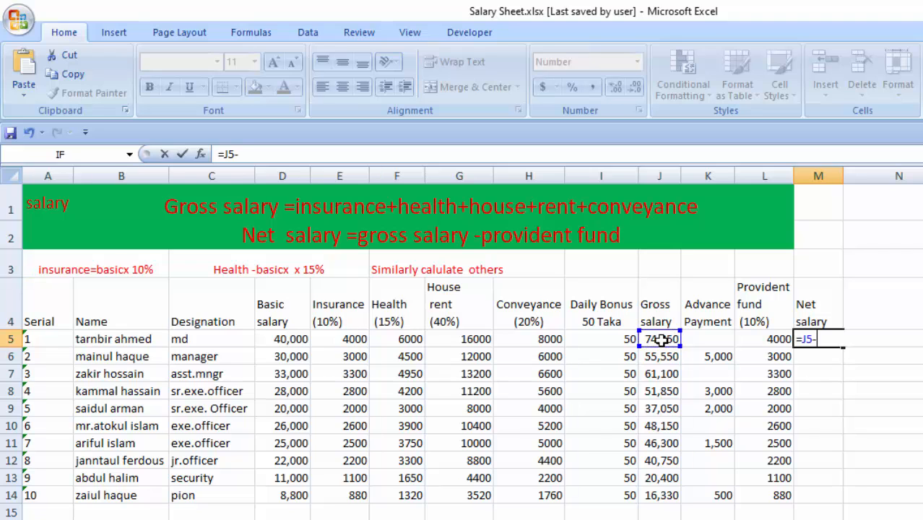
{"action": "left_click", "coordinate": [715, 337]}
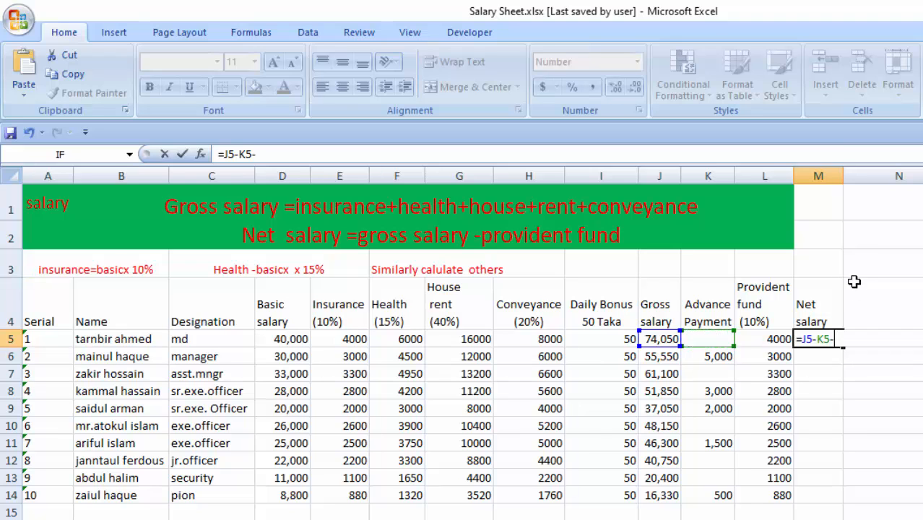
{"action": "left_click", "coordinate": [776, 340]}
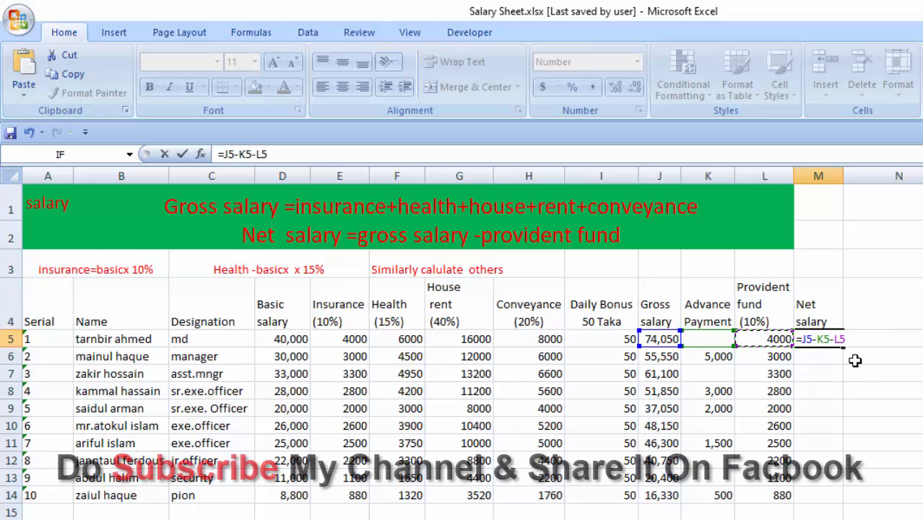
{"action": "key", "text": "ctrl+Return"}
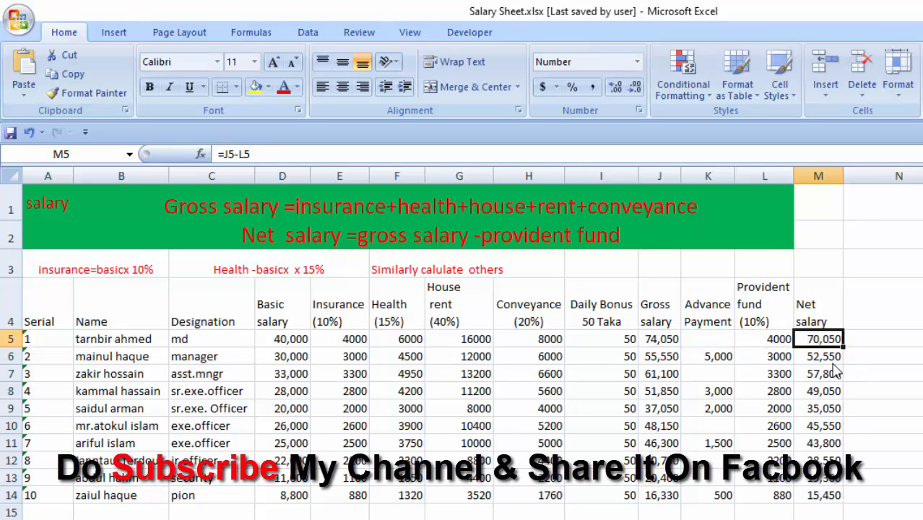
{"action": "left_click", "coordinate": [882, 458]}
- Replace the net salary formula in M5 with =J5-K5-L5 and fill it down to M14 for all employees
{"action": "left_click_drag", "start_coordinate": [818, 340], "coordinate": [819, 495]}
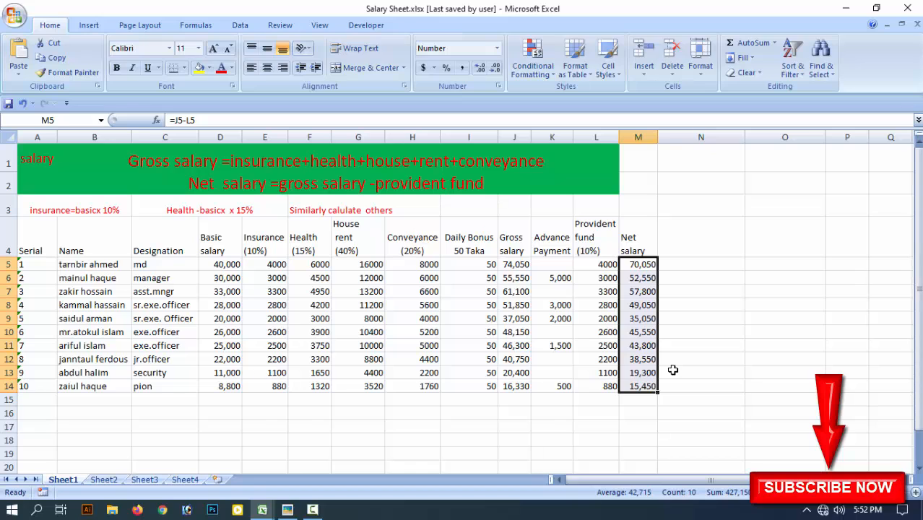
{"action": "type", "text": "="}
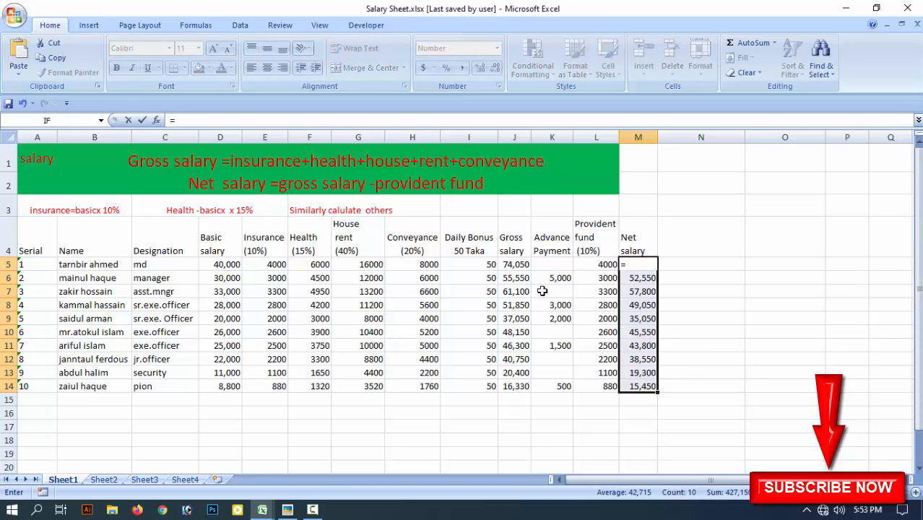
{"action": "left_click", "coordinate": [515, 266]}
{"action": "type", "text": "-"}
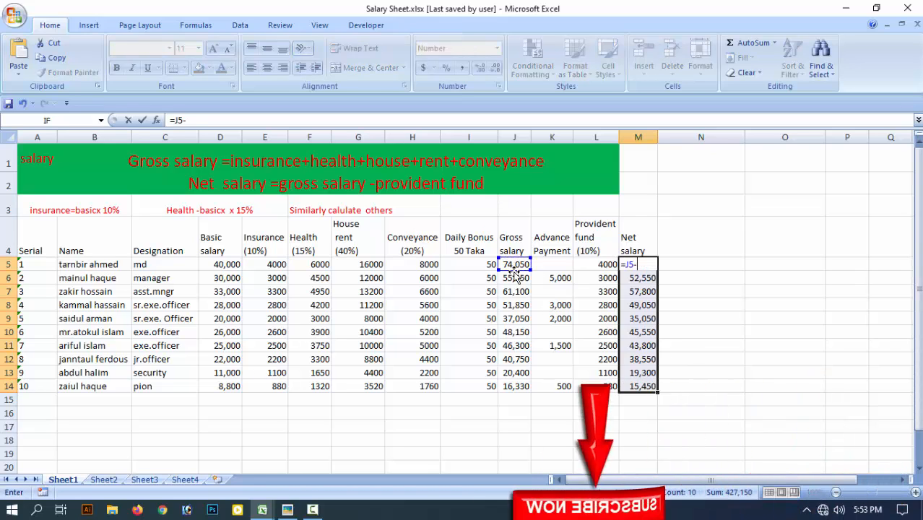
{"action": "left_click", "coordinate": [559, 264]}
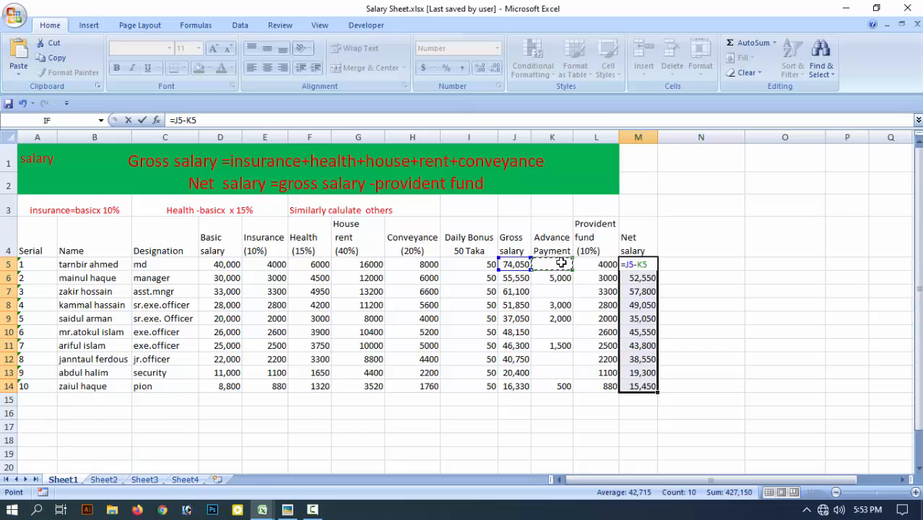
{"action": "type", "text": "-"}
{"action": "left_click", "coordinate": [598, 264]}
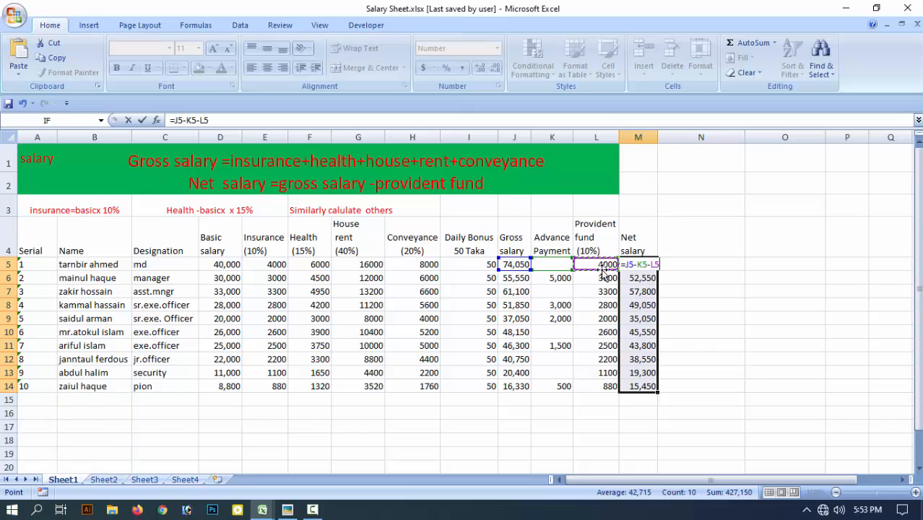
{"action": "key", "text": "Return"}
{"action": "left_click", "coordinate": [656, 269]}
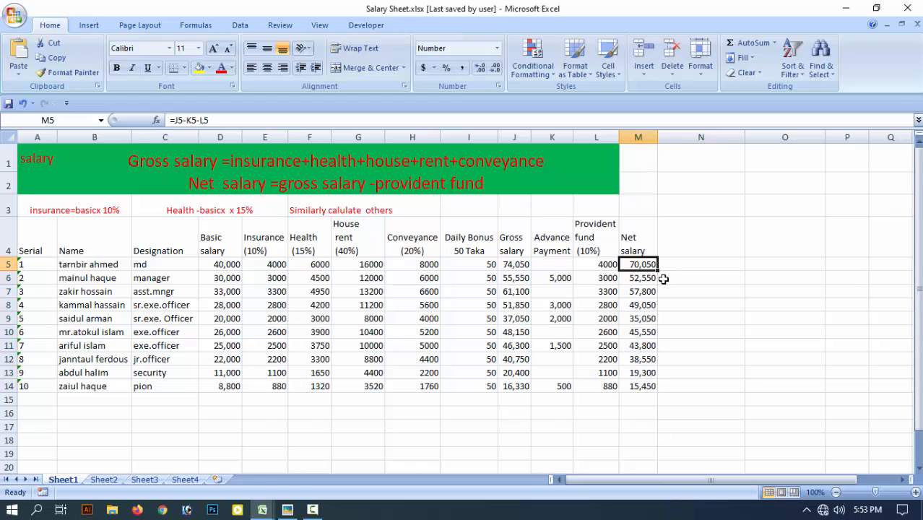
{"action": "double_click", "coordinate": [658, 269]}
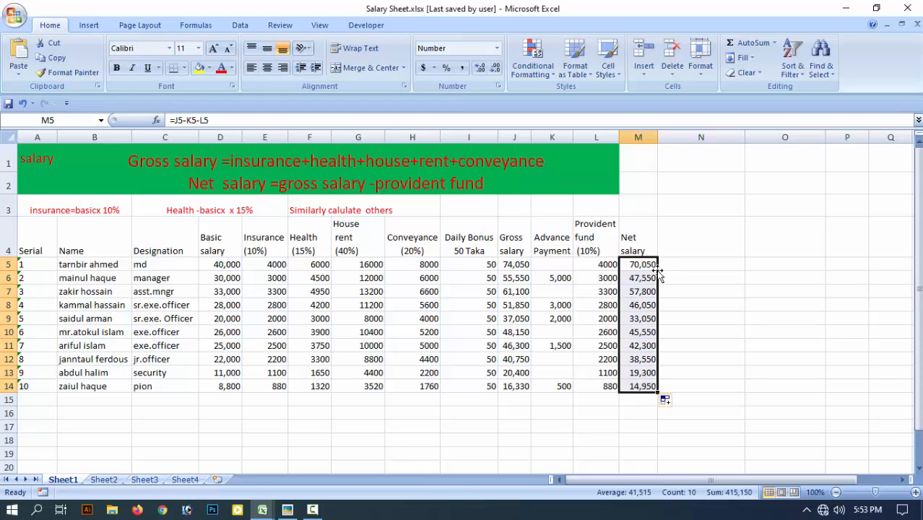
{"action": "left_click", "coordinate": [651, 264]}
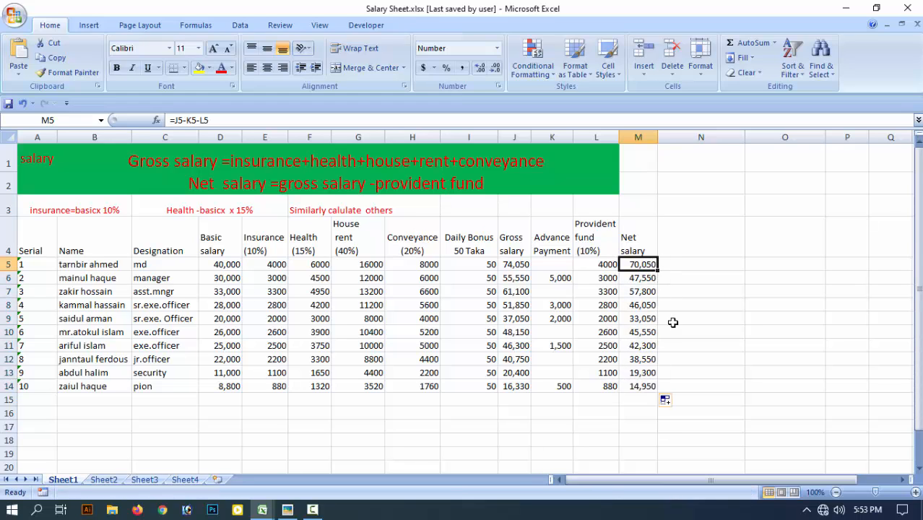
{"action": "left_click", "coordinate": [675, 344]}
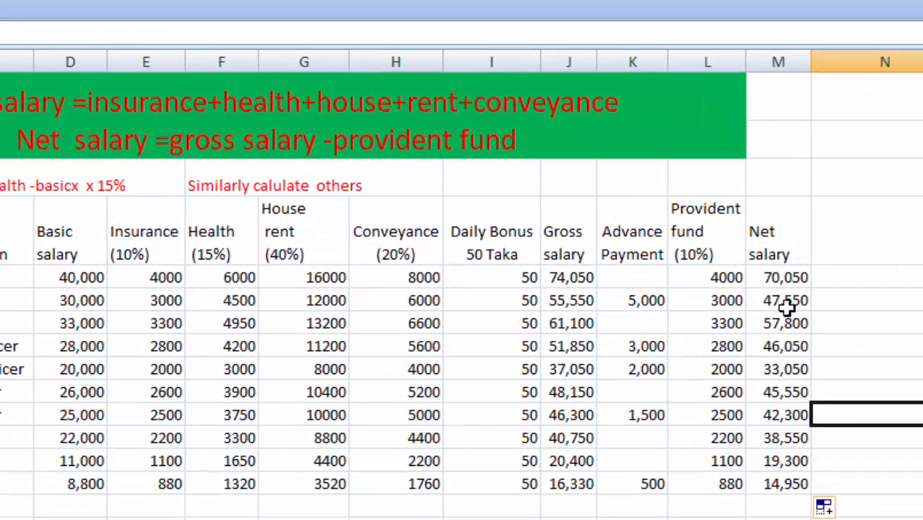
- Compare the manager's gross salary in J6 with the net salary in M6, and review all net salaries in M5:M14
{"action": "left_click", "coordinate": [574, 301]}
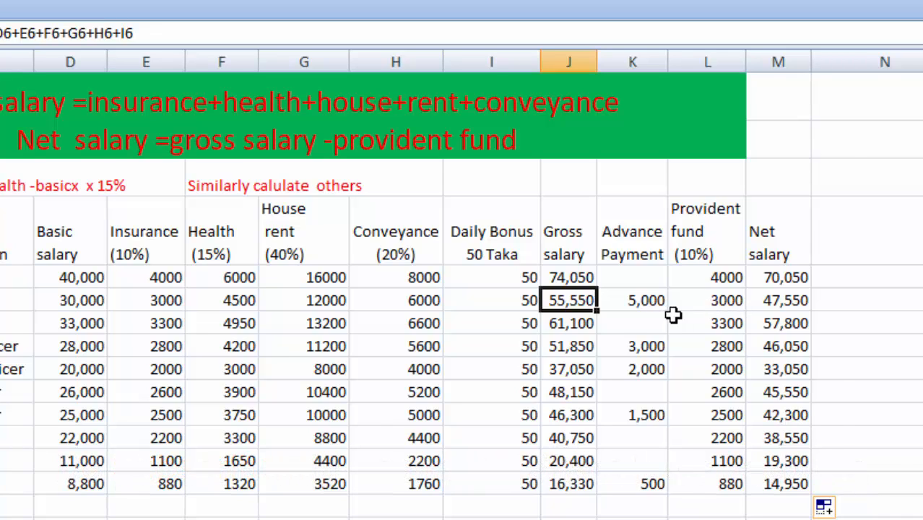
{"action": "left_click", "coordinate": [780, 303]}
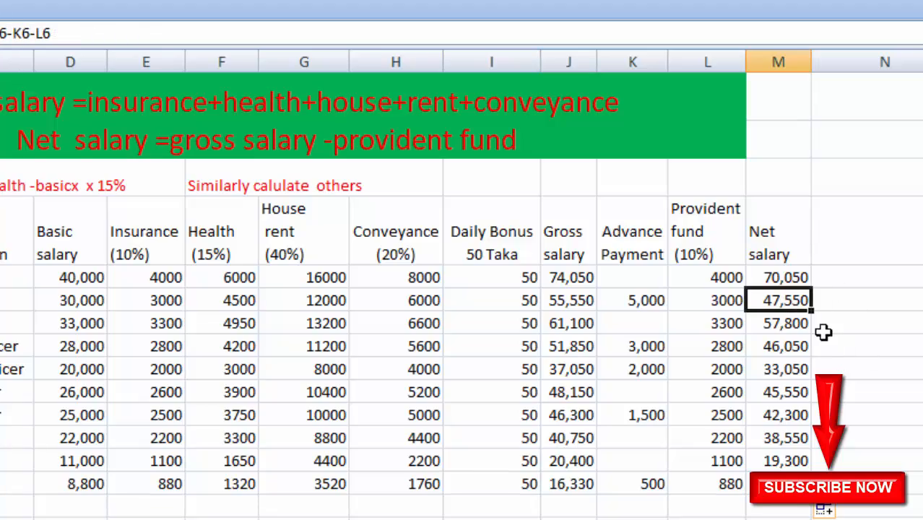
{"action": "left_click_drag", "start_coordinate": [780, 277], "coordinate": [816, 472]}
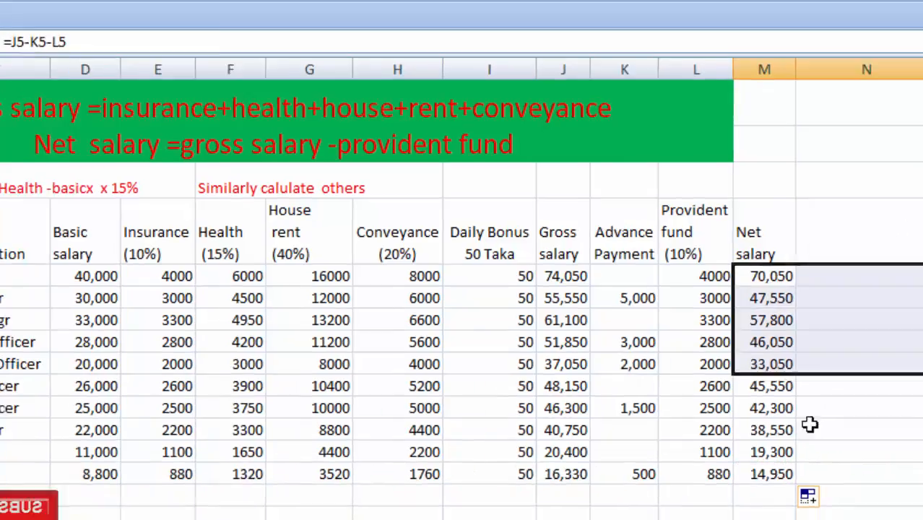
{"action": "left_click_drag", "start_coordinate": [724, 417], "coordinate": [715, 428]}
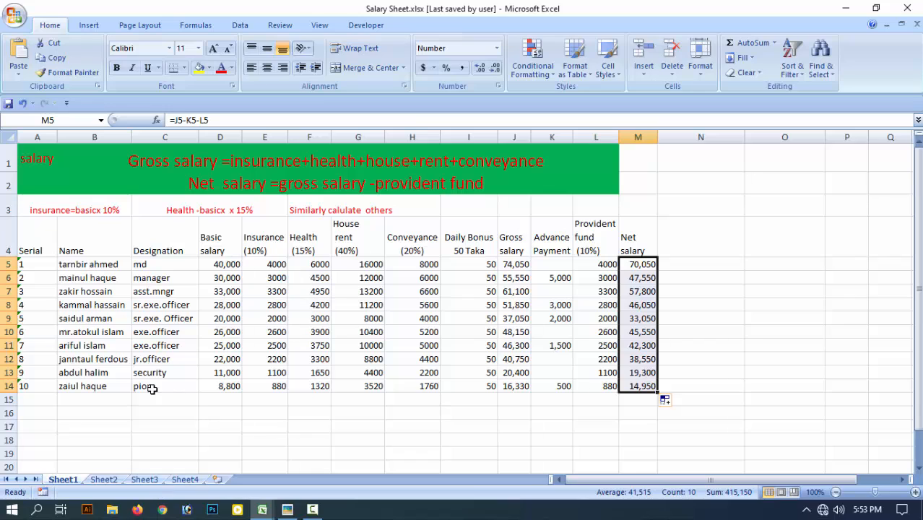
- Compare the basic salary in D14 with the net salary in M14 for the employee designated pion
{"action": "left_click", "coordinate": [232, 387]}
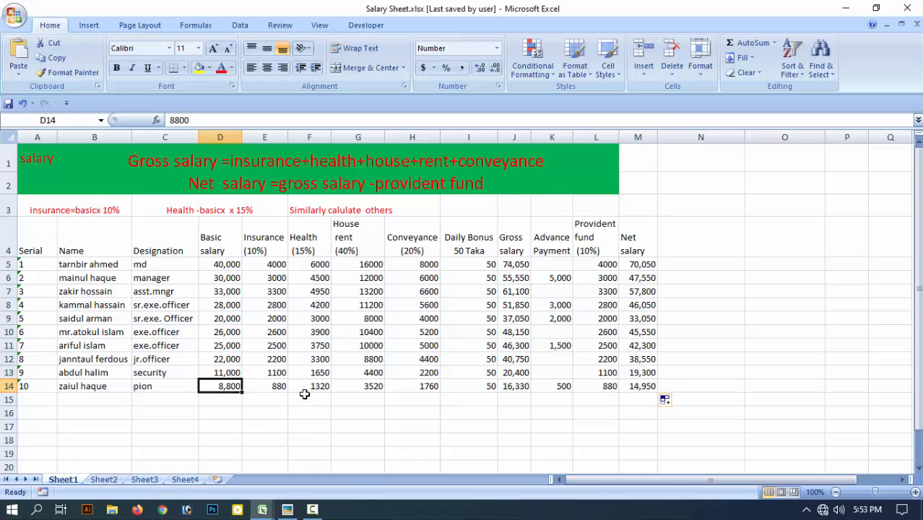
{"action": "left_click", "coordinate": [157, 389]}
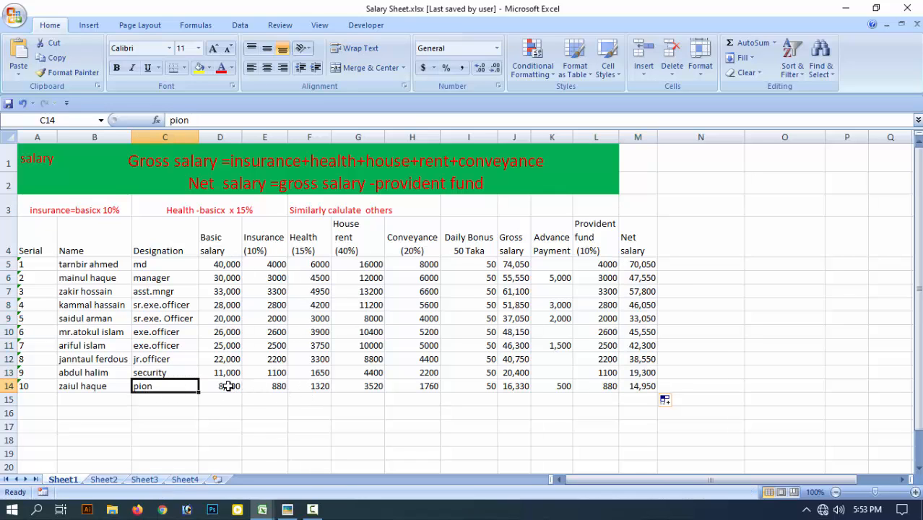
{"action": "left_click", "coordinate": [228, 387]}
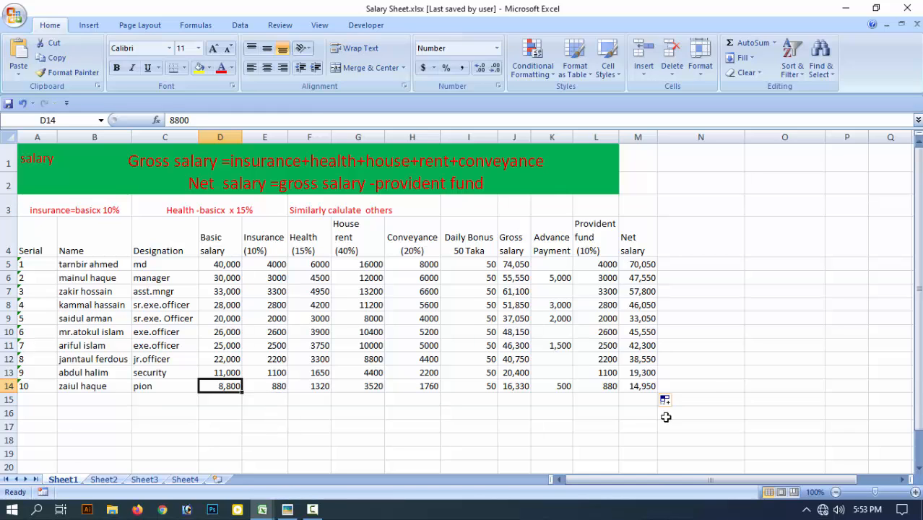
{"action": "left_click", "coordinate": [652, 388]}
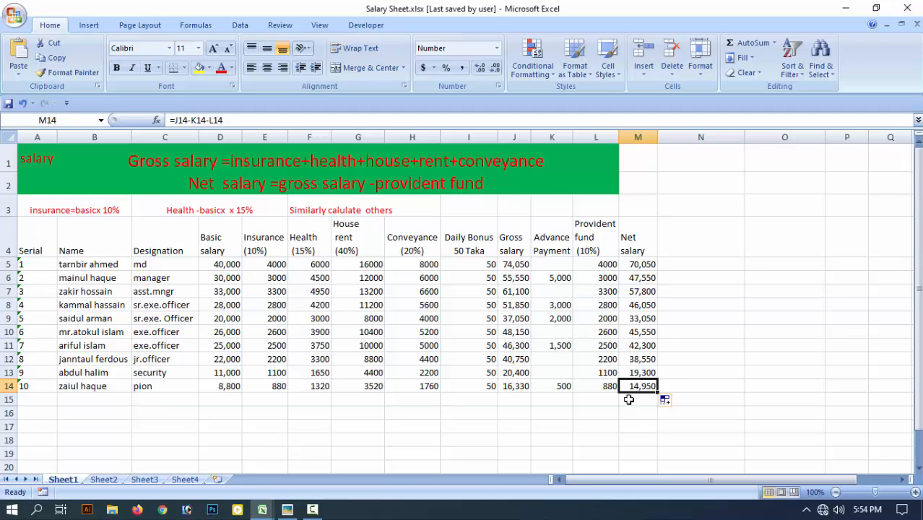
{"action": "left_click", "coordinate": [666, 332]}
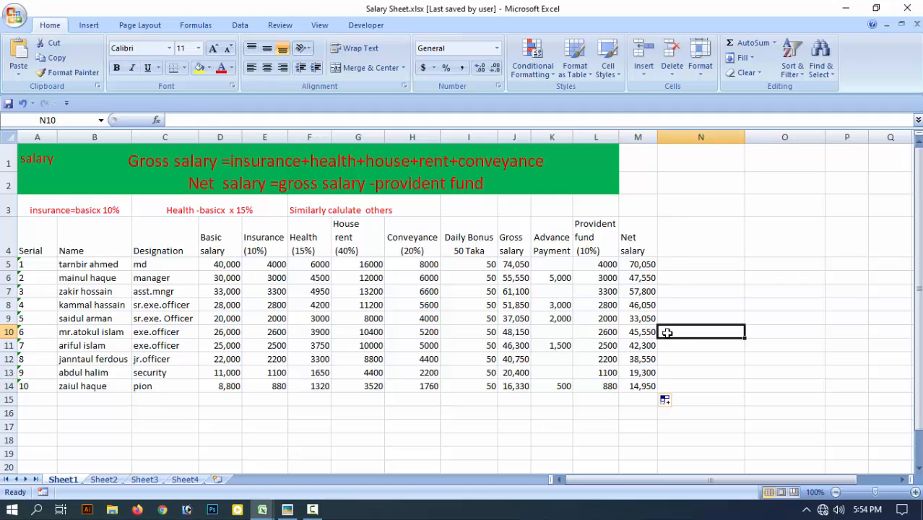
{"action": "left_click", "coordinate": [700, 236]}
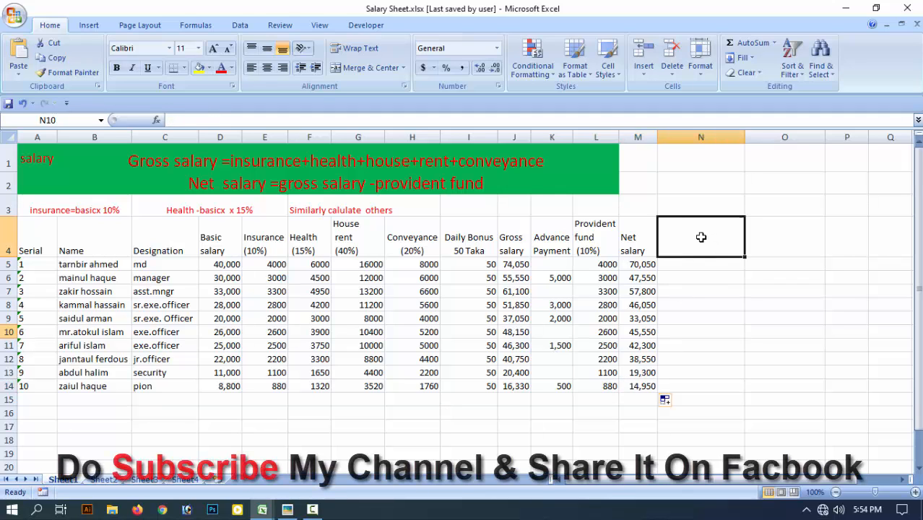